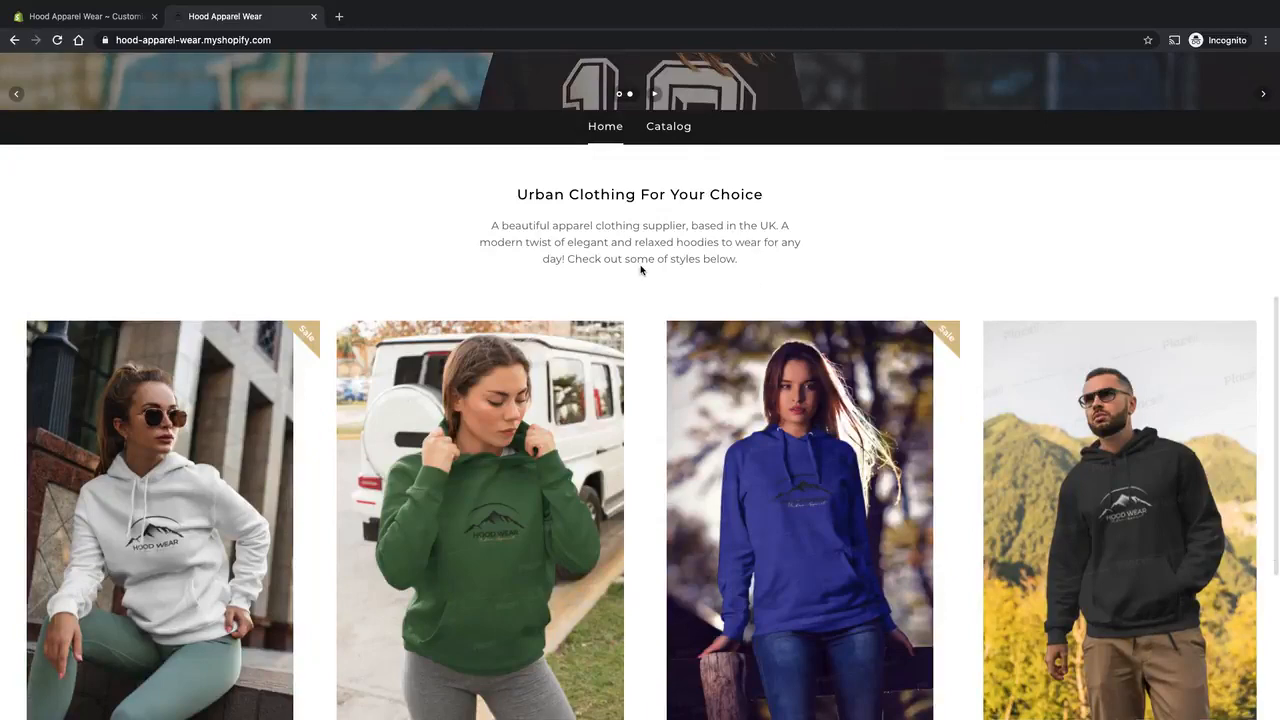
Examine the live storefront home page from the blurb and product images down to the newsletter signup and footer.
scroll(640, 266, "down", 1)
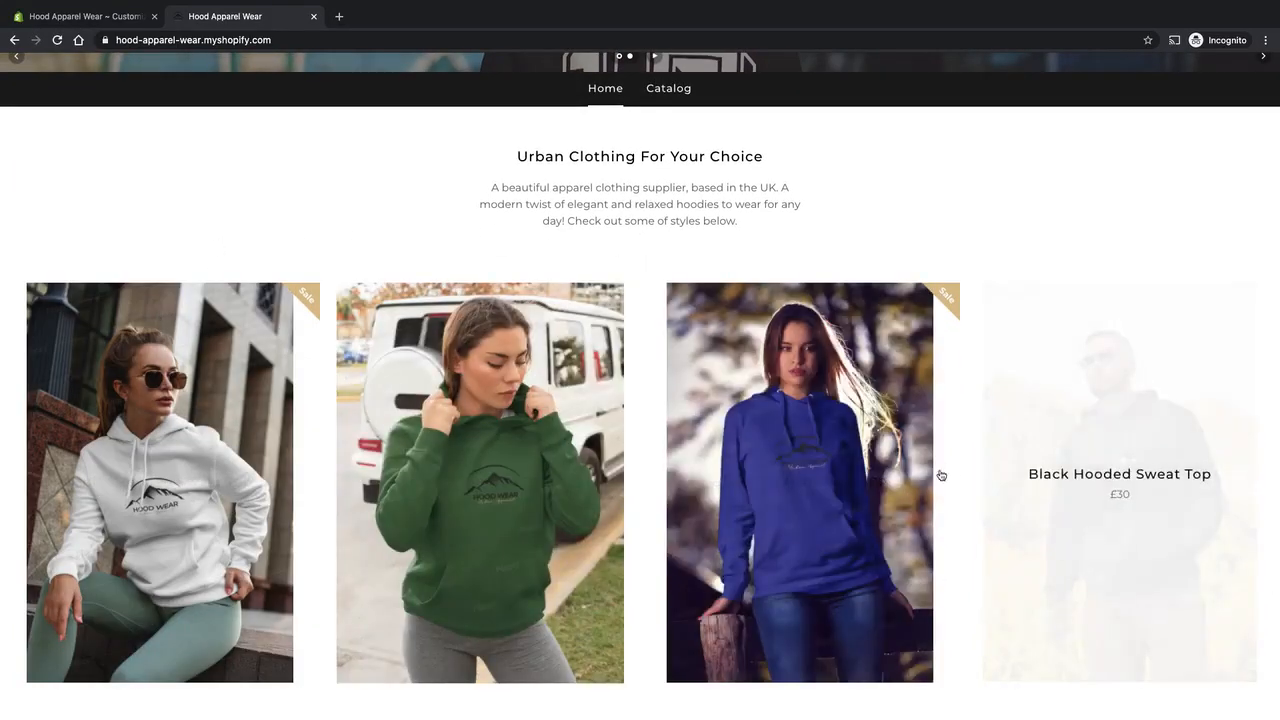
scroll(360, 235, "down", 1)
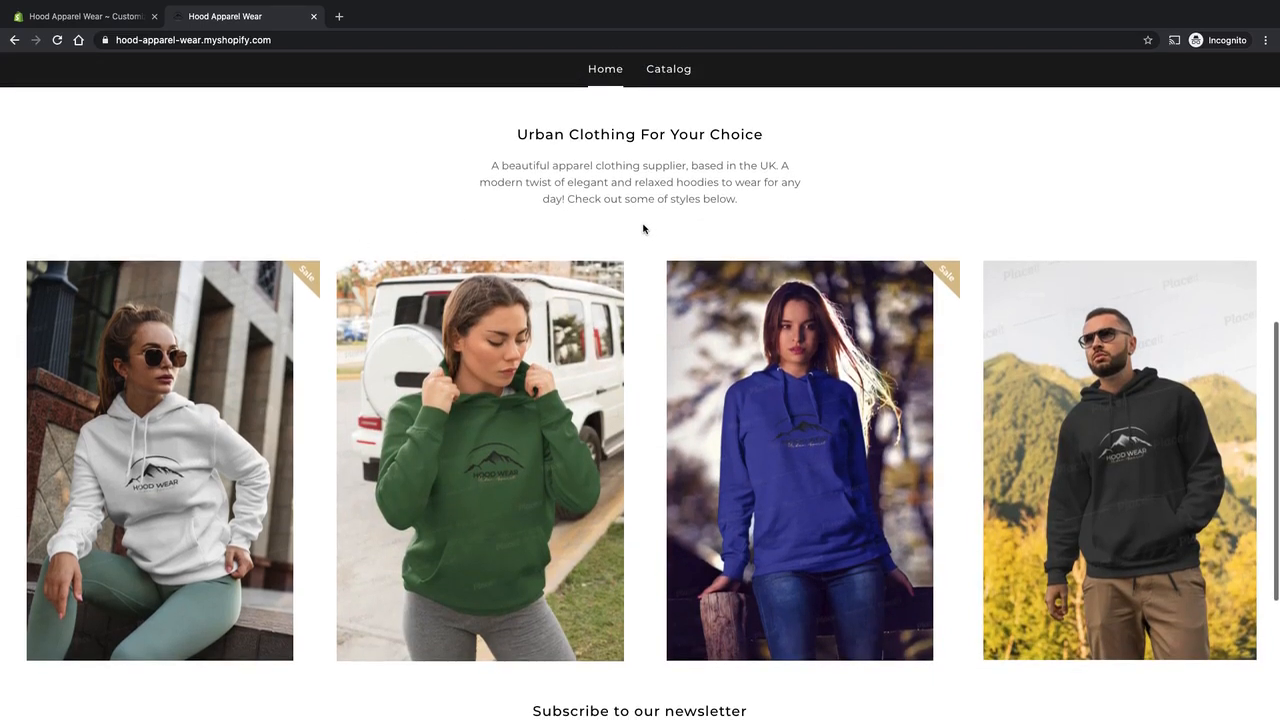
scroll(645, 230, "down", 2)
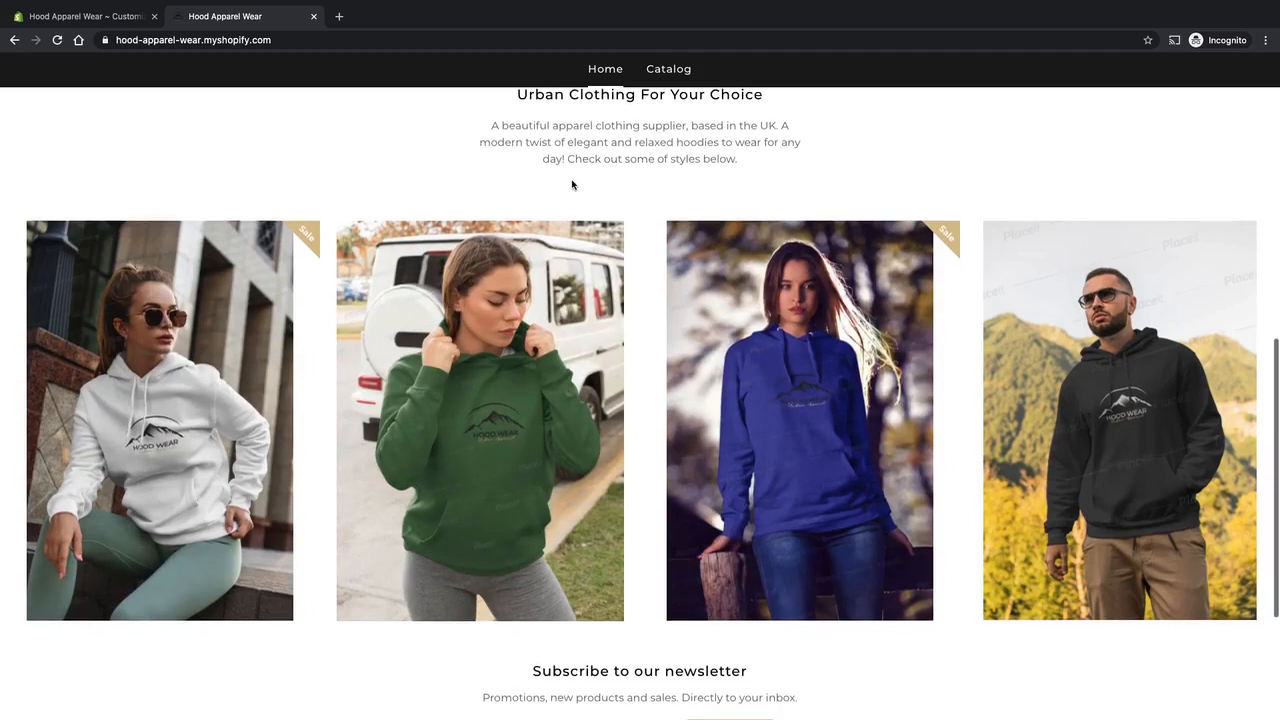
scroll(654, 188, "down", 1)
scroll(652, 184, "down", 2)
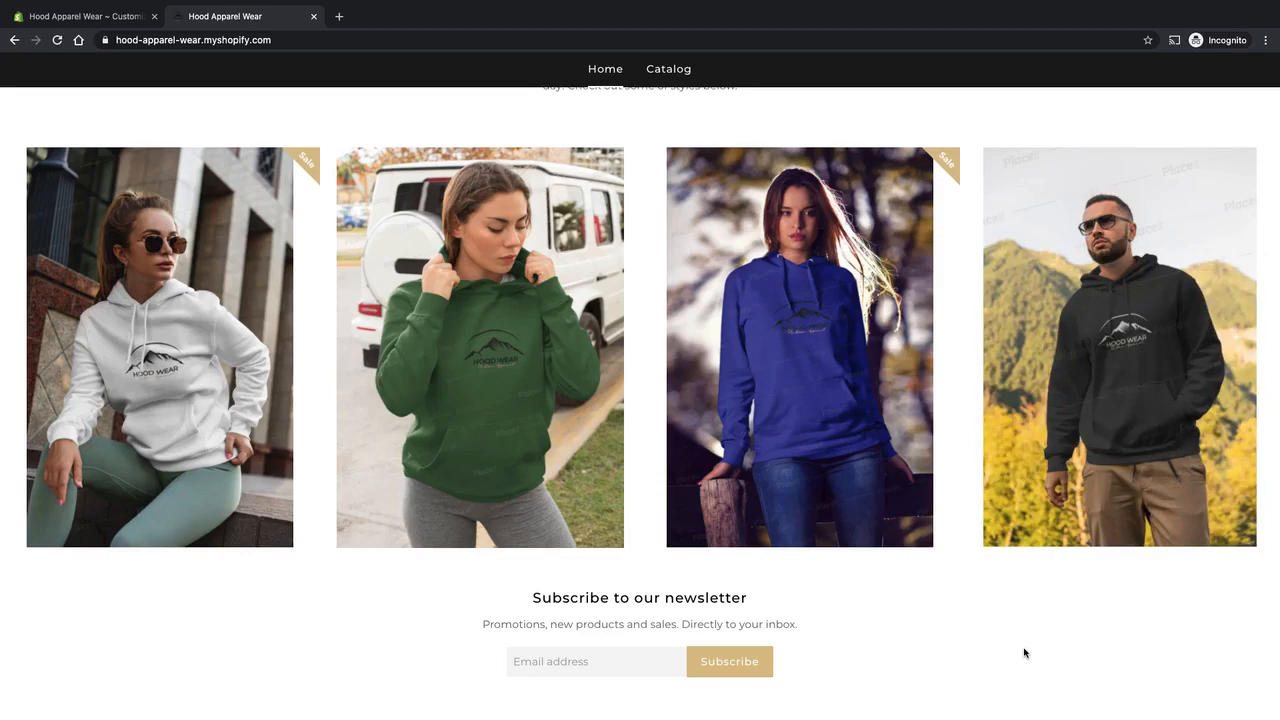
scroll(1024, 653, "up", 1)
scroll(977, 614, "down", 2)
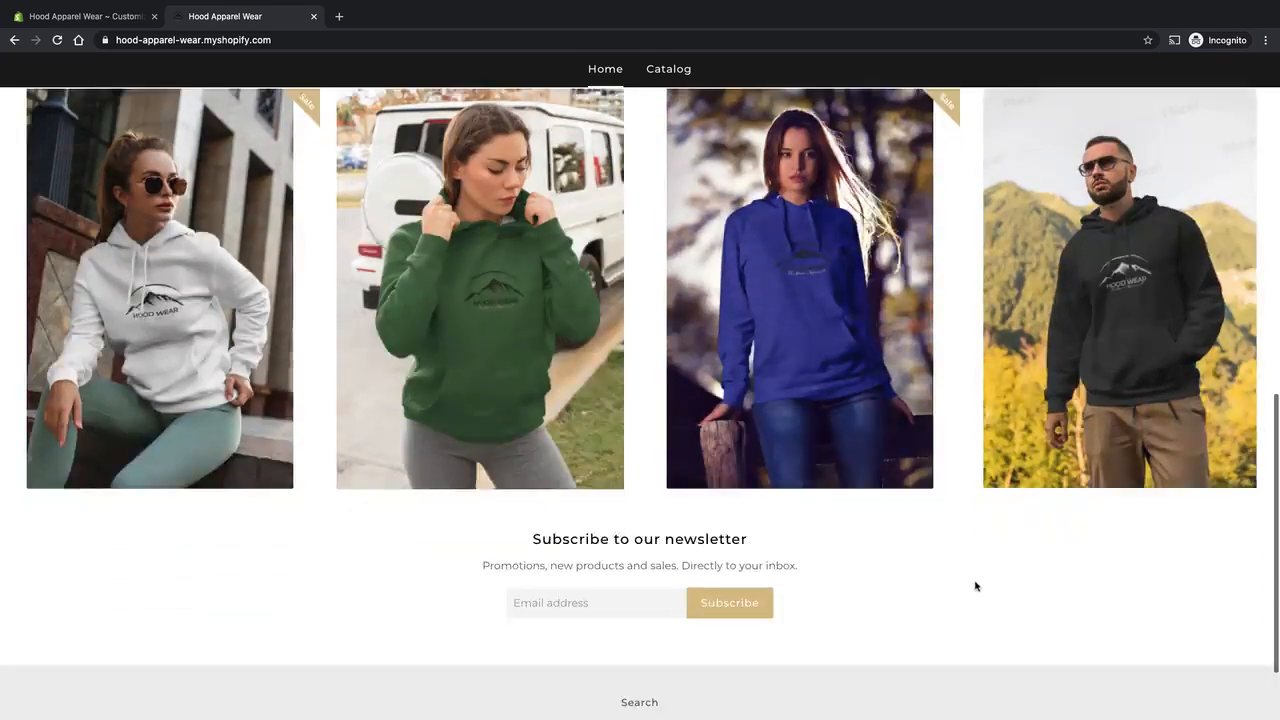
scroll(963, 568, "down", 2)
scroll(963, 567, "up", 3)
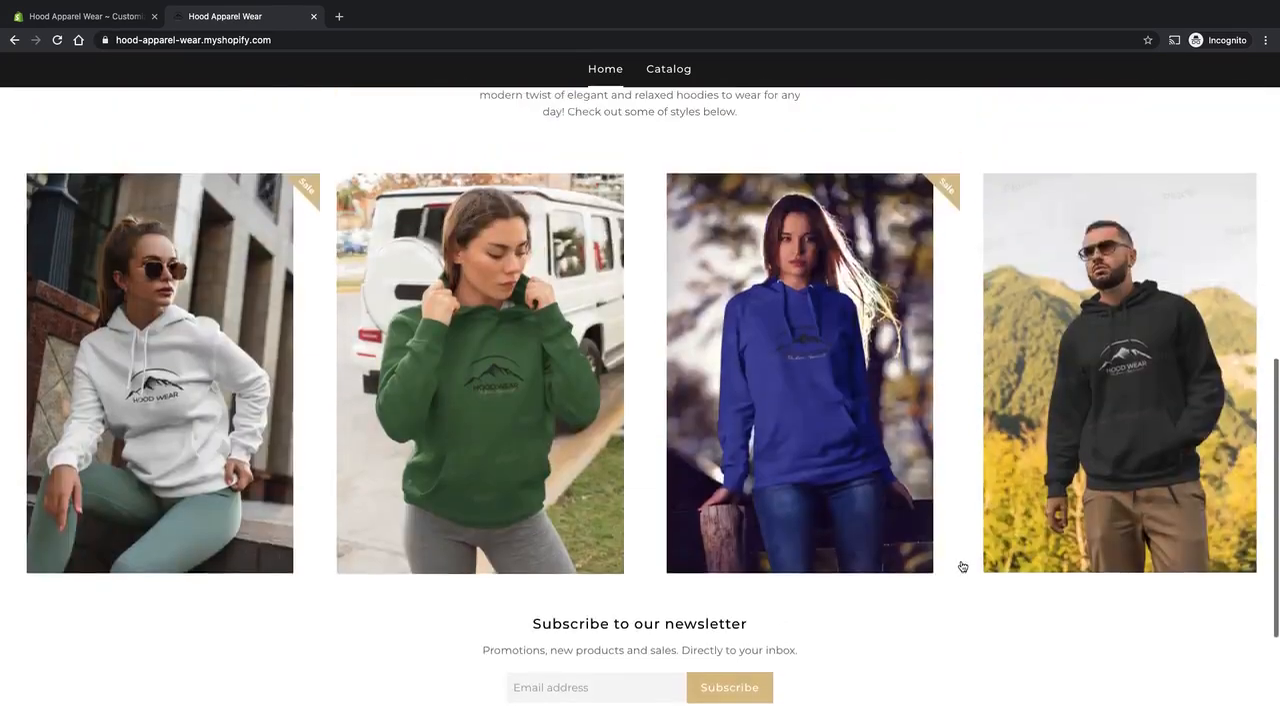
scroll(963, 567, "up", 4)
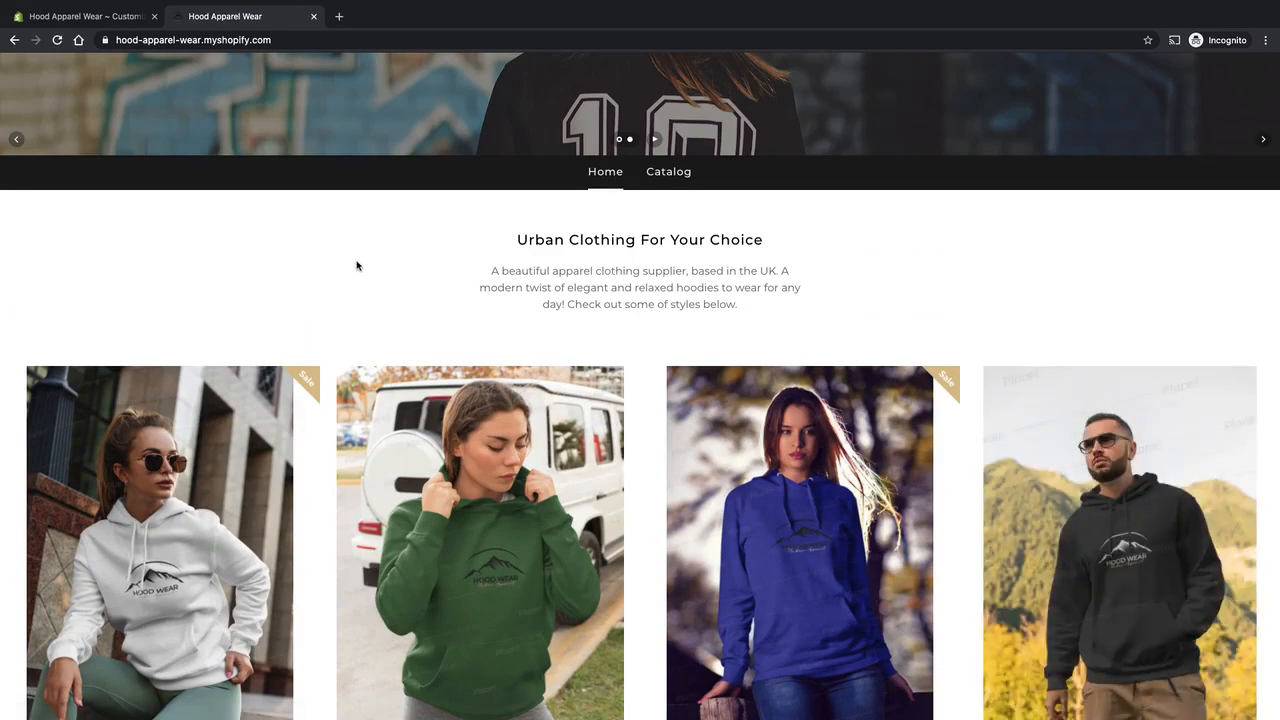
scroll(380, 240, "down", 5)
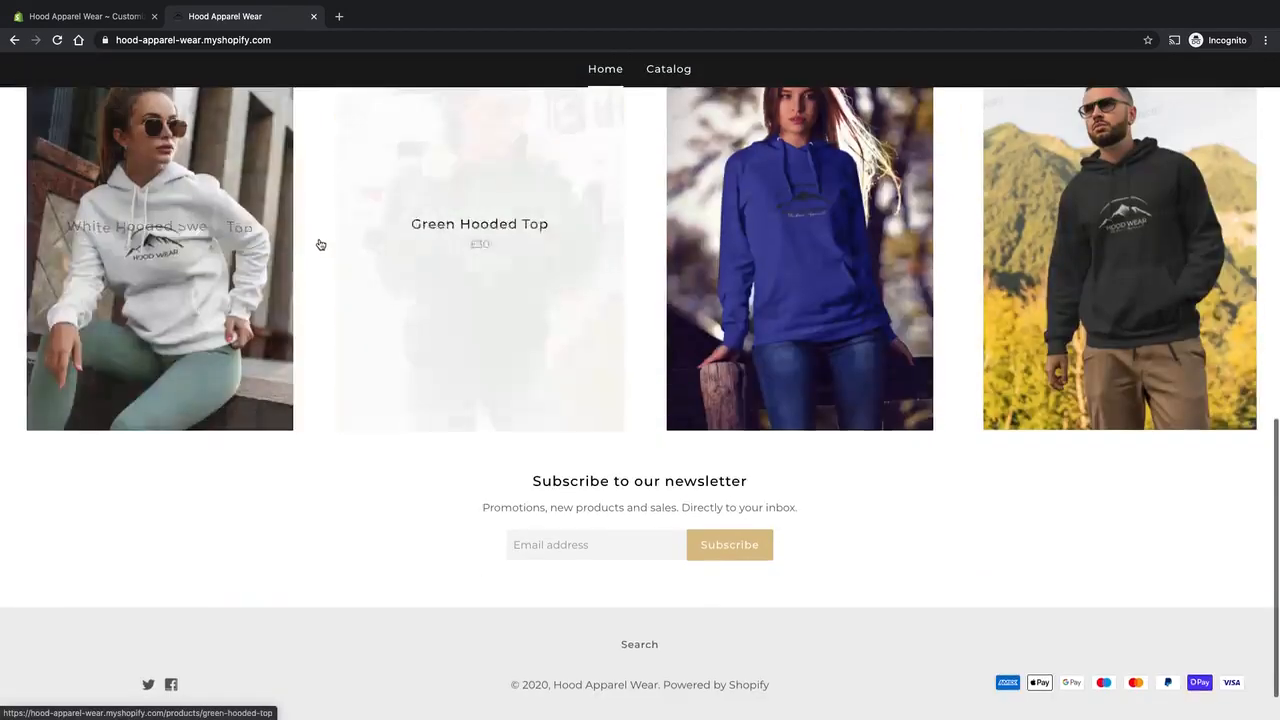
scroll(375, 355, "down", 1)
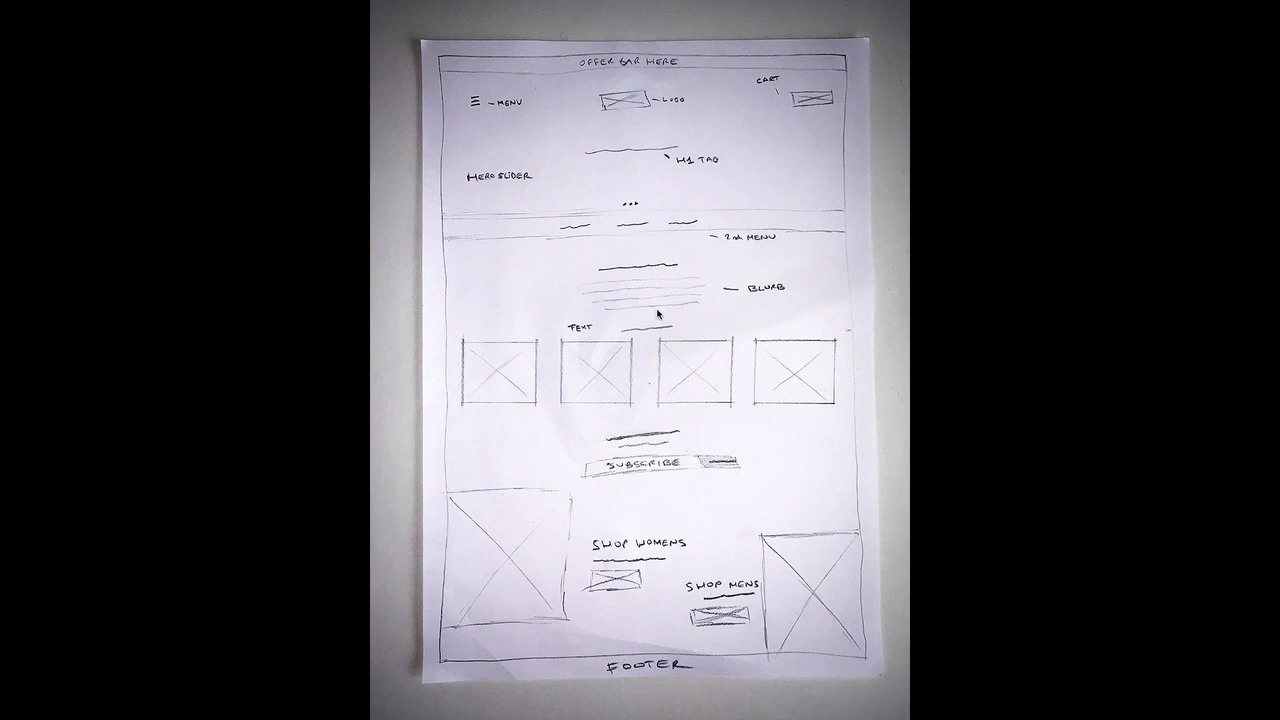
Return from the wireframe sketch to the browser and bring up the home page in the Shopify theme editor.
key("super+Tab")
key("super+Tab")
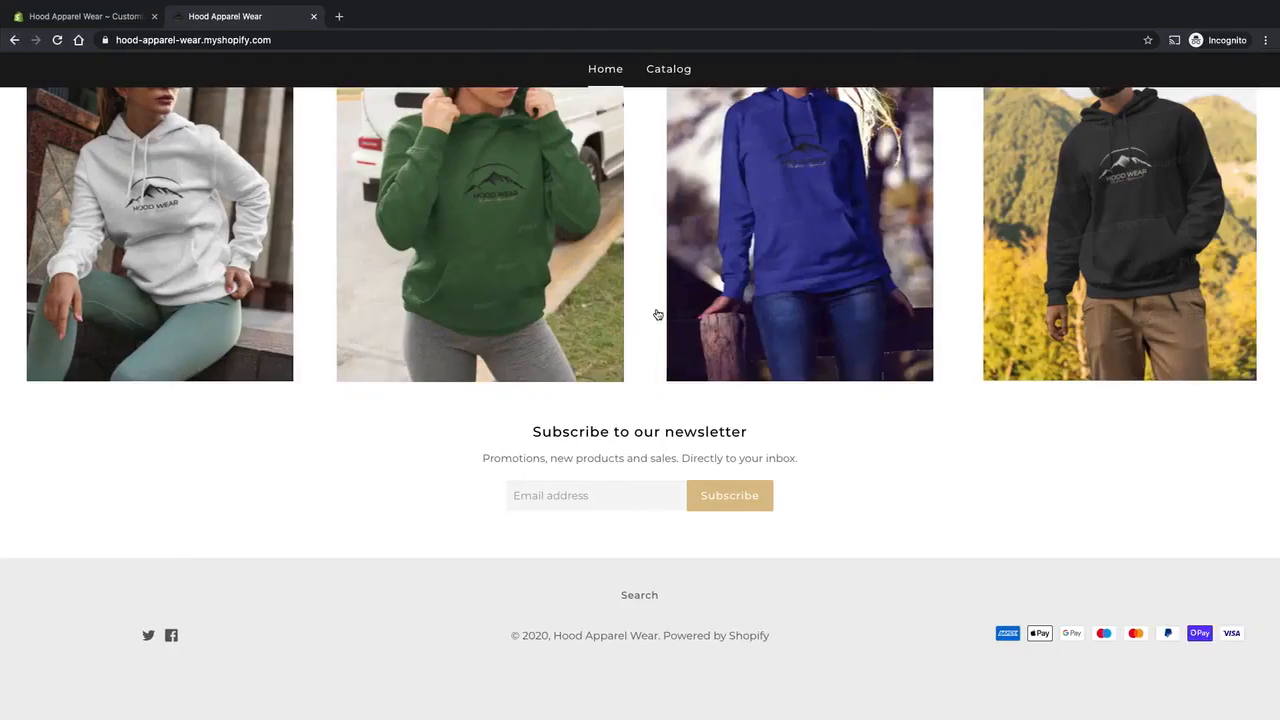
left_click(86, 16)
scroll(598, 331, "down", 3)
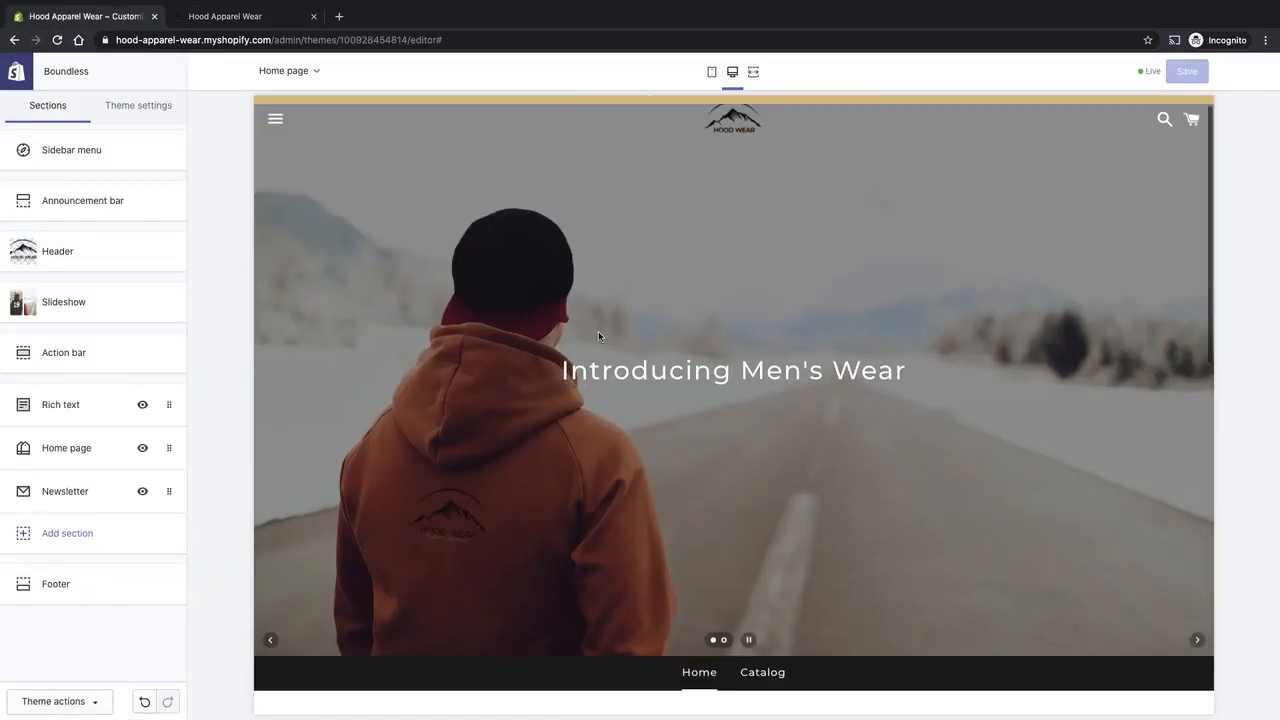
scroll(598, 331, "down", 6)
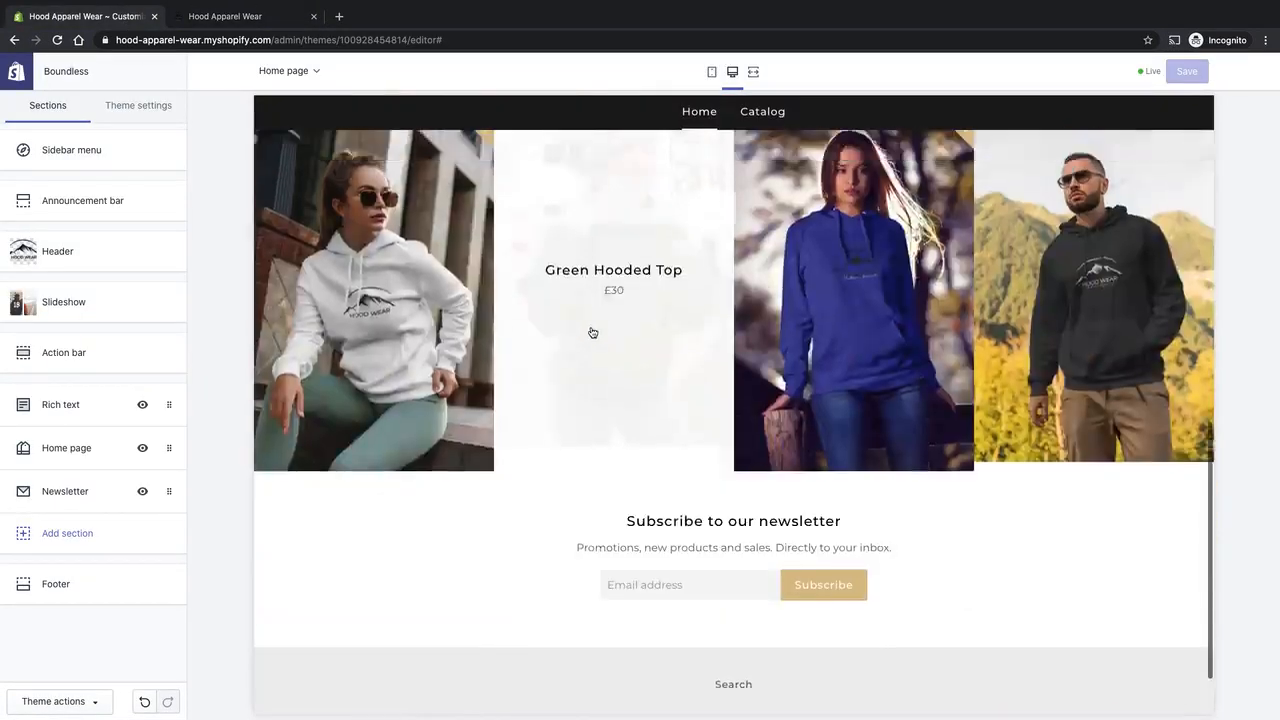
scroll(591, 331, "up", 3)
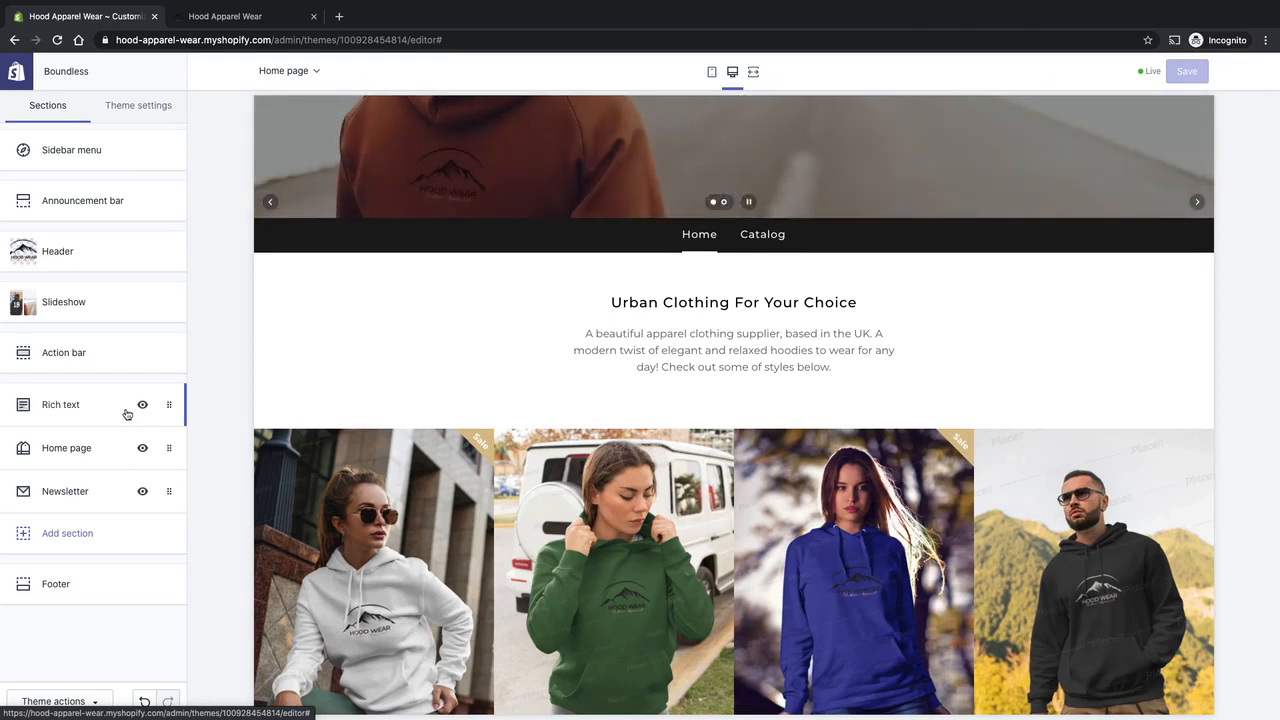
Examine the existing Rich text section's heading and text settings and the matching blurb in the home page preview.
left_click(71, 408)
scroll(273, 400, "up", 3)
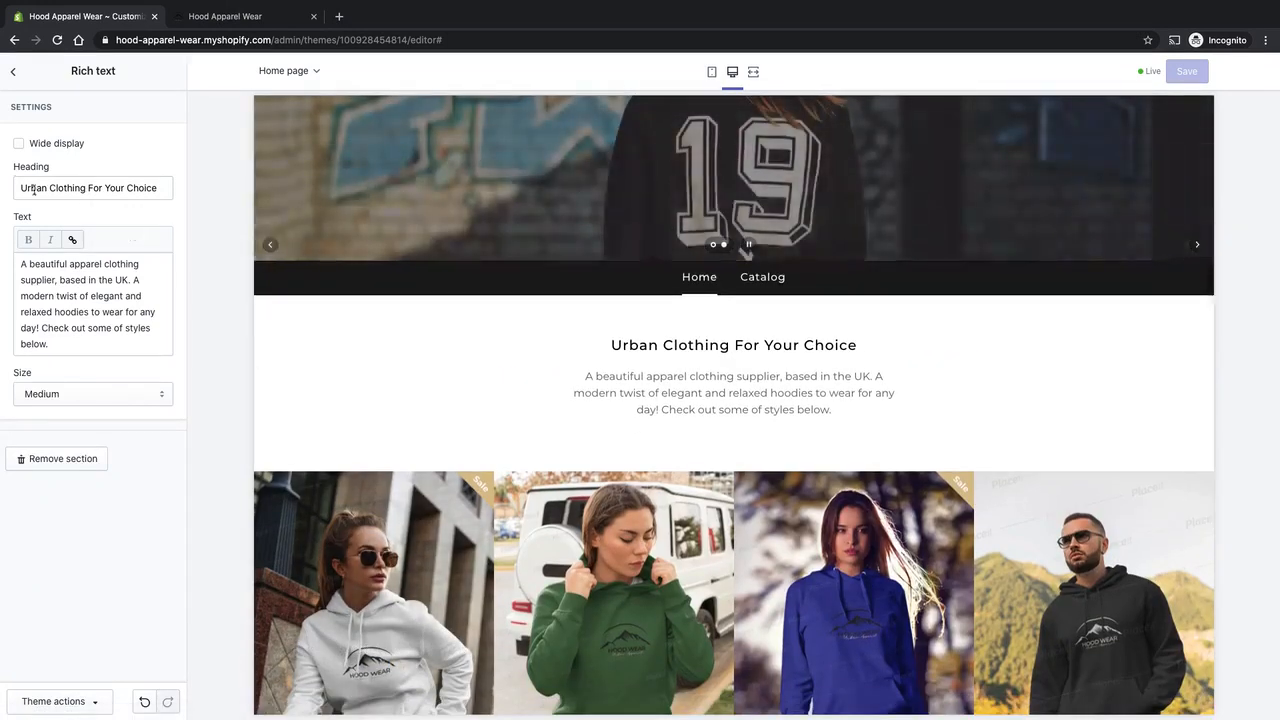
left_click_drag(21, 188, 172, 196)
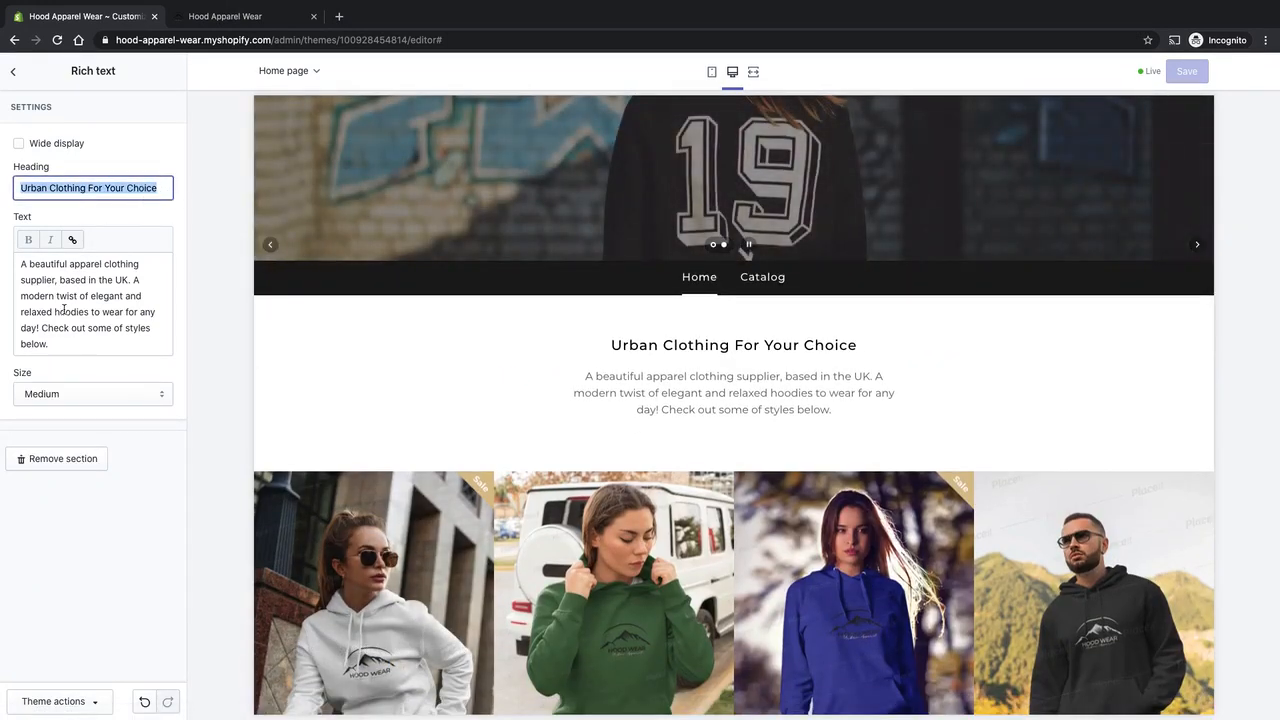
left_click(16, 76)
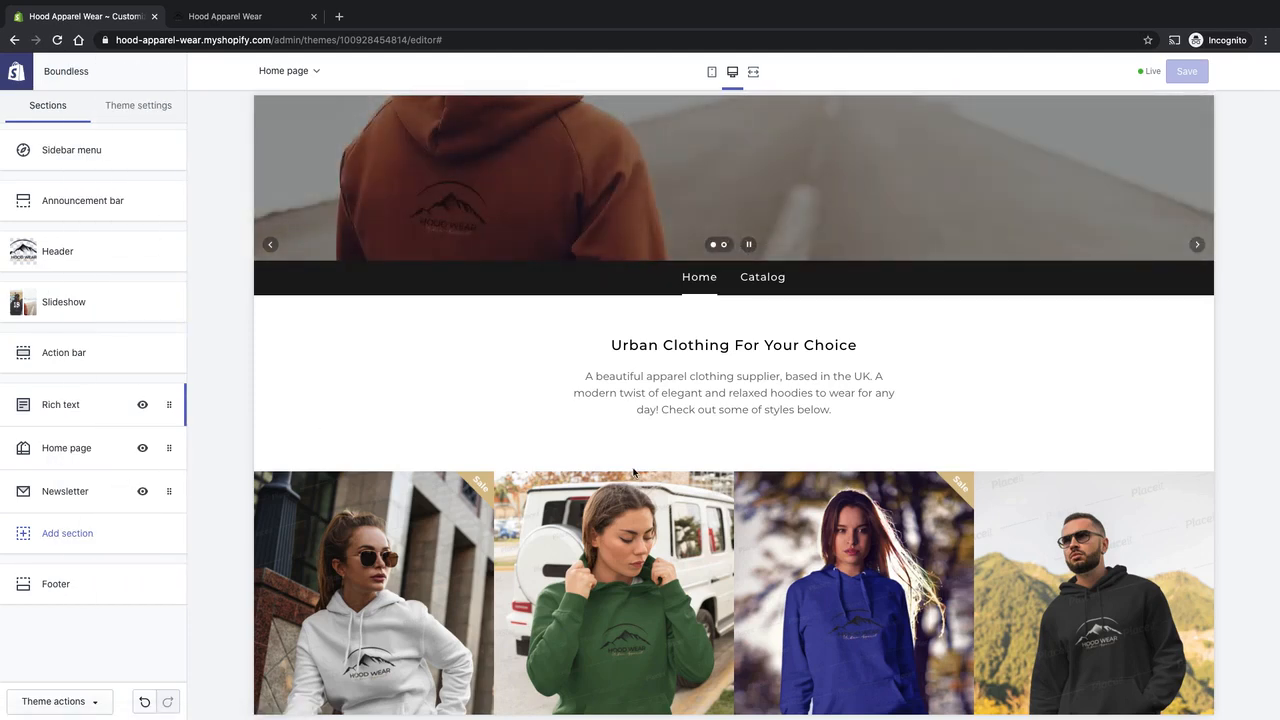
scroll(634, 430, "down", 1)
left_click_drag(647, 328, 760, 392)
left_click(760, 392)
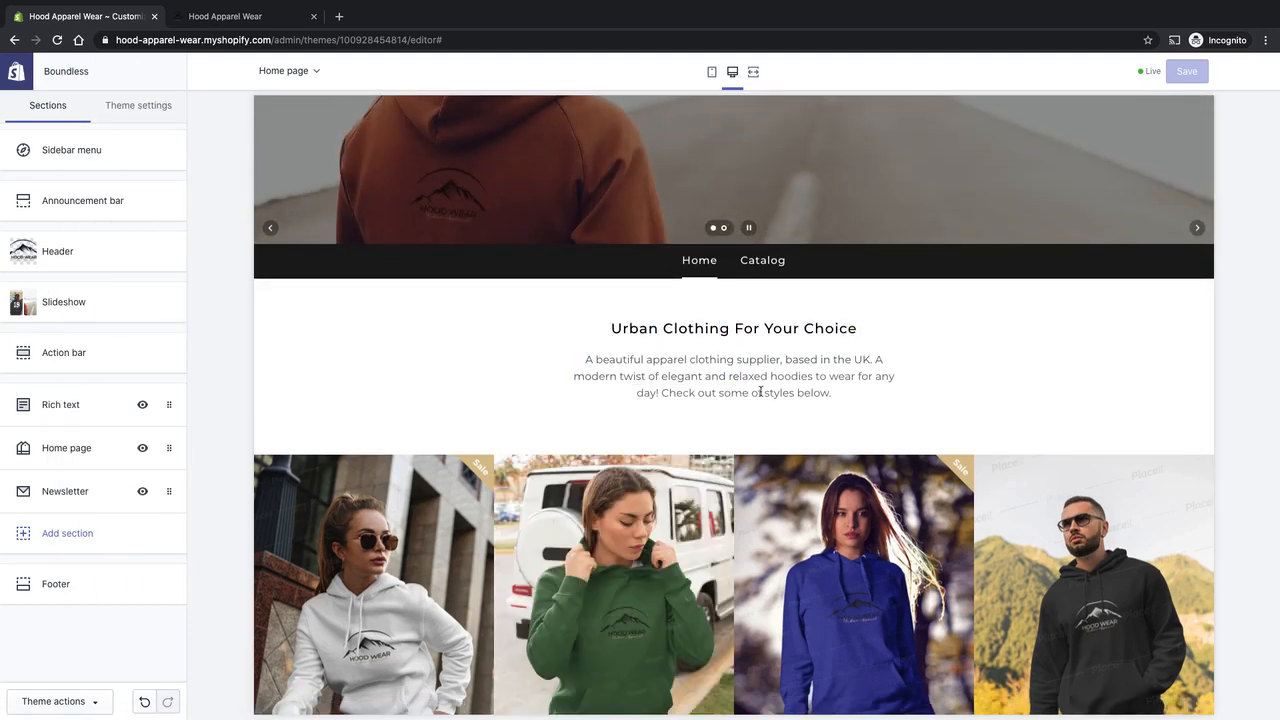
Add a second Rich text section and move it directly beneath the existing Rich text section.
left_click(76, 534)
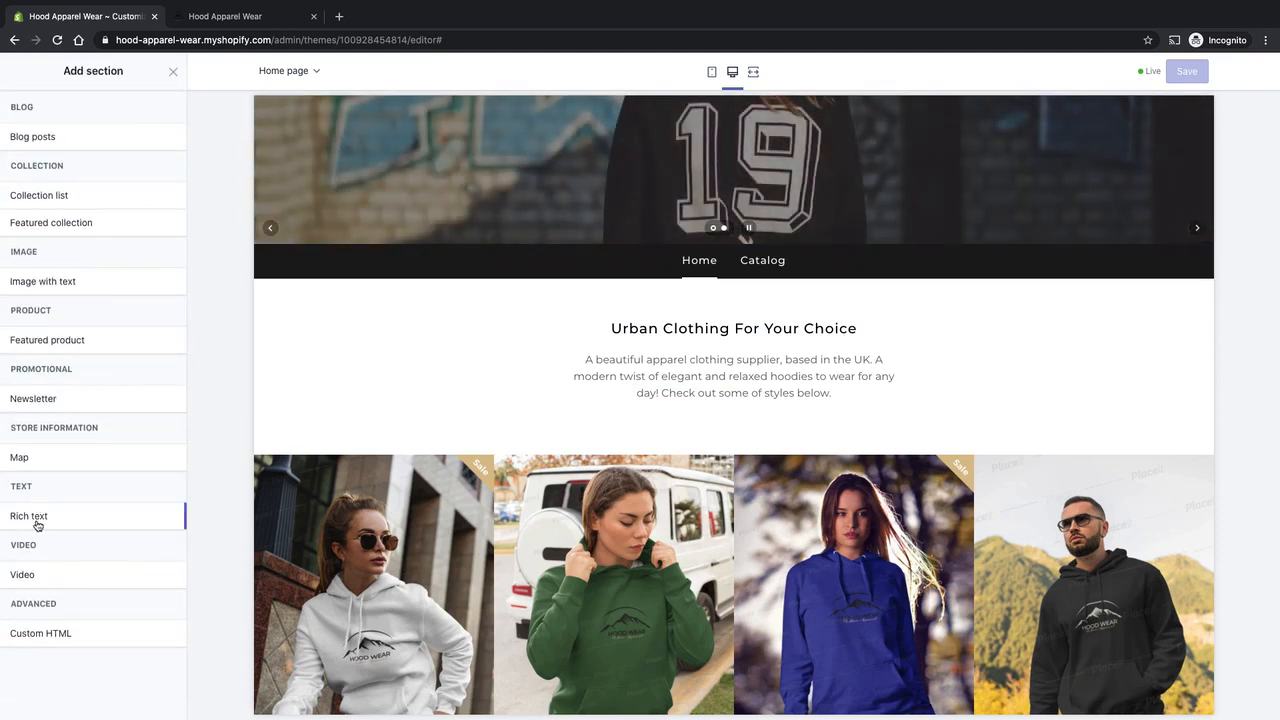
mouse_move(37, 525)
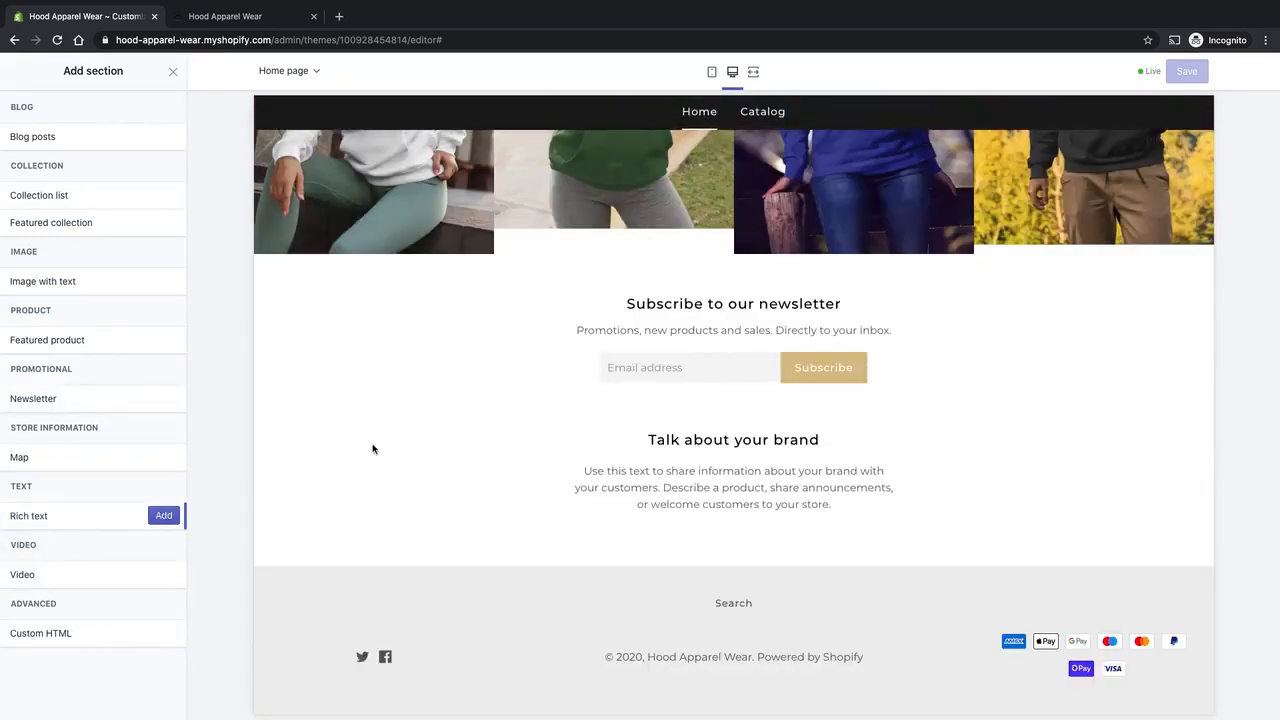
left_click(170, 516)
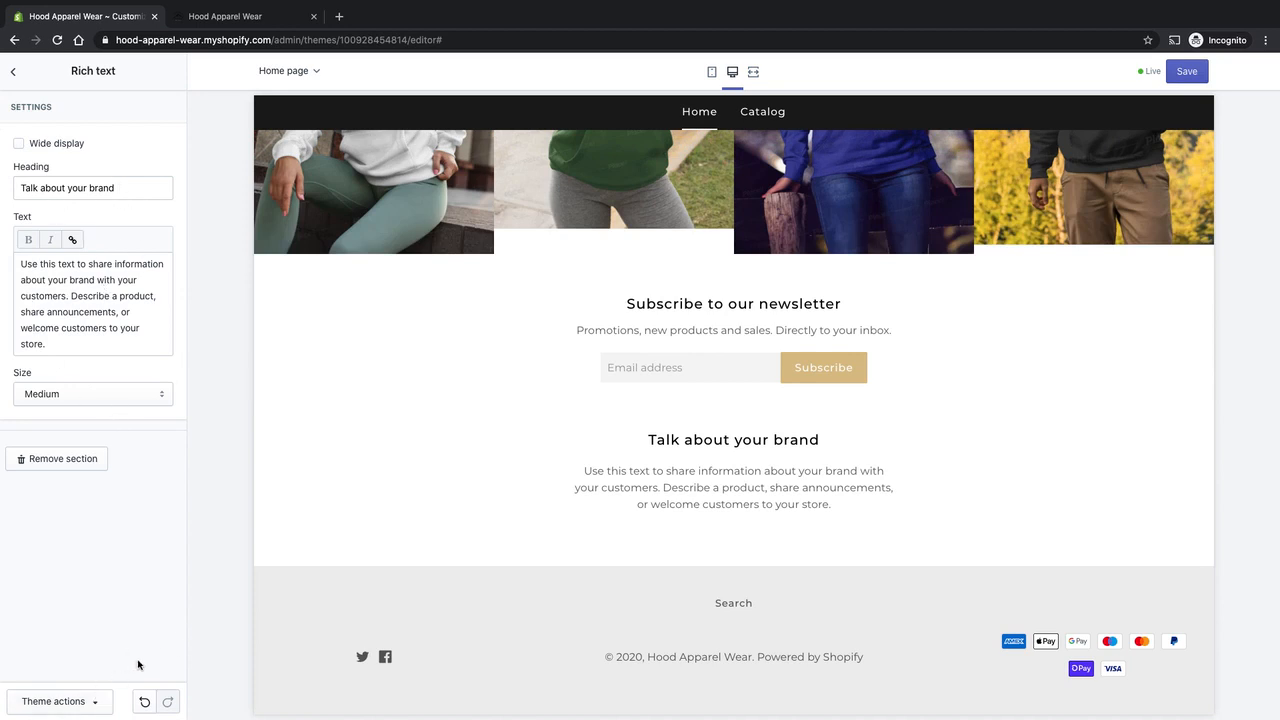
left_click(15, 76)
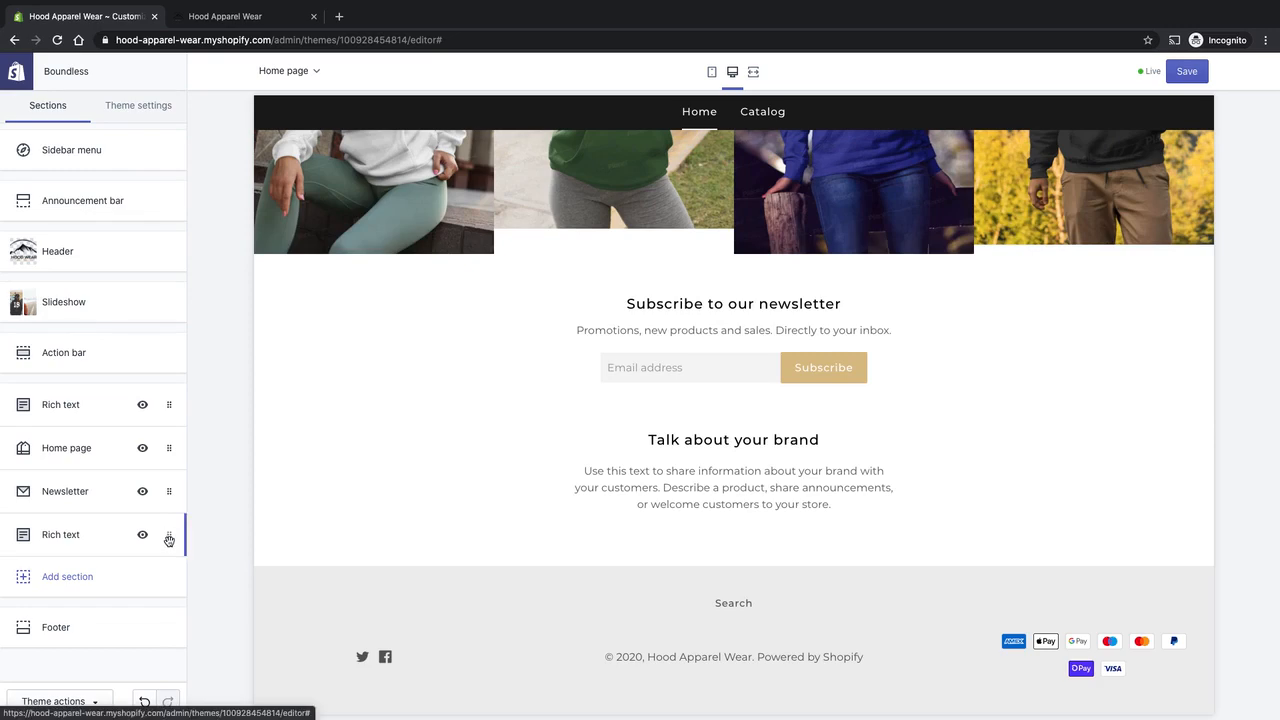
left_click_drag(169, 541, 160, 449)
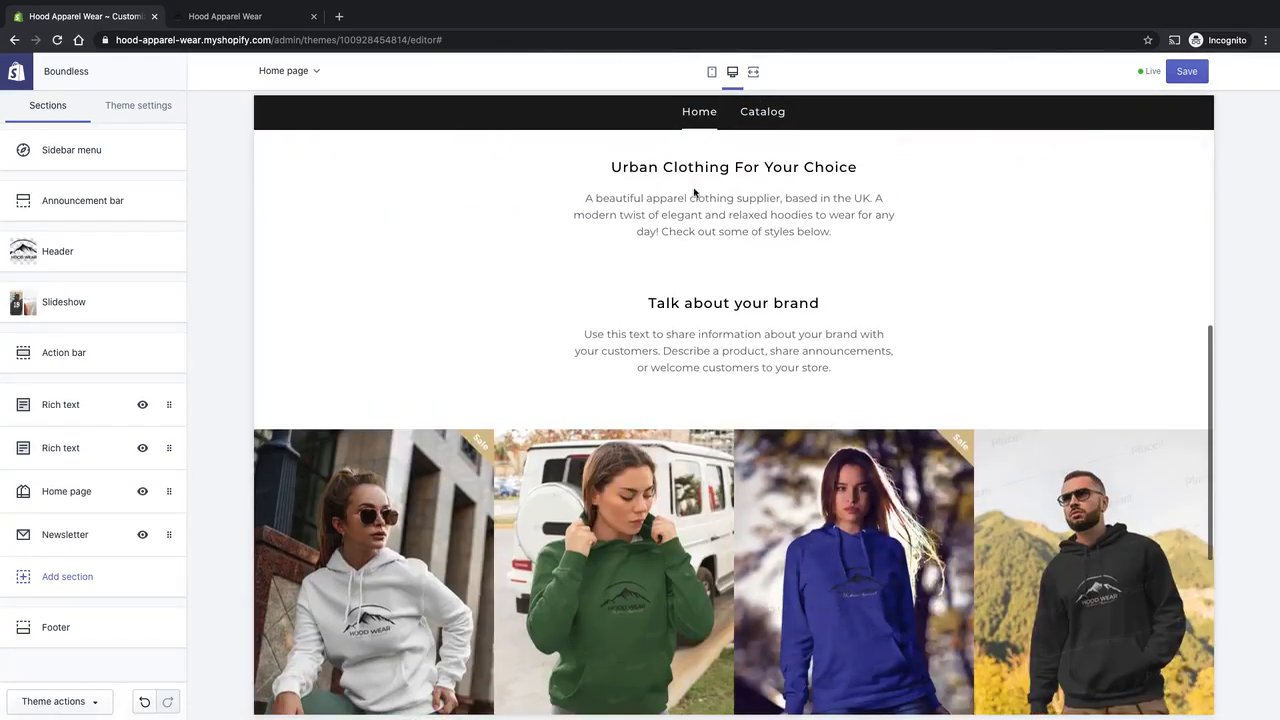
Hide the "Talk about your brand" Rich text section on the home page and make it visible again.
scroll(715, 293, "up", 1)
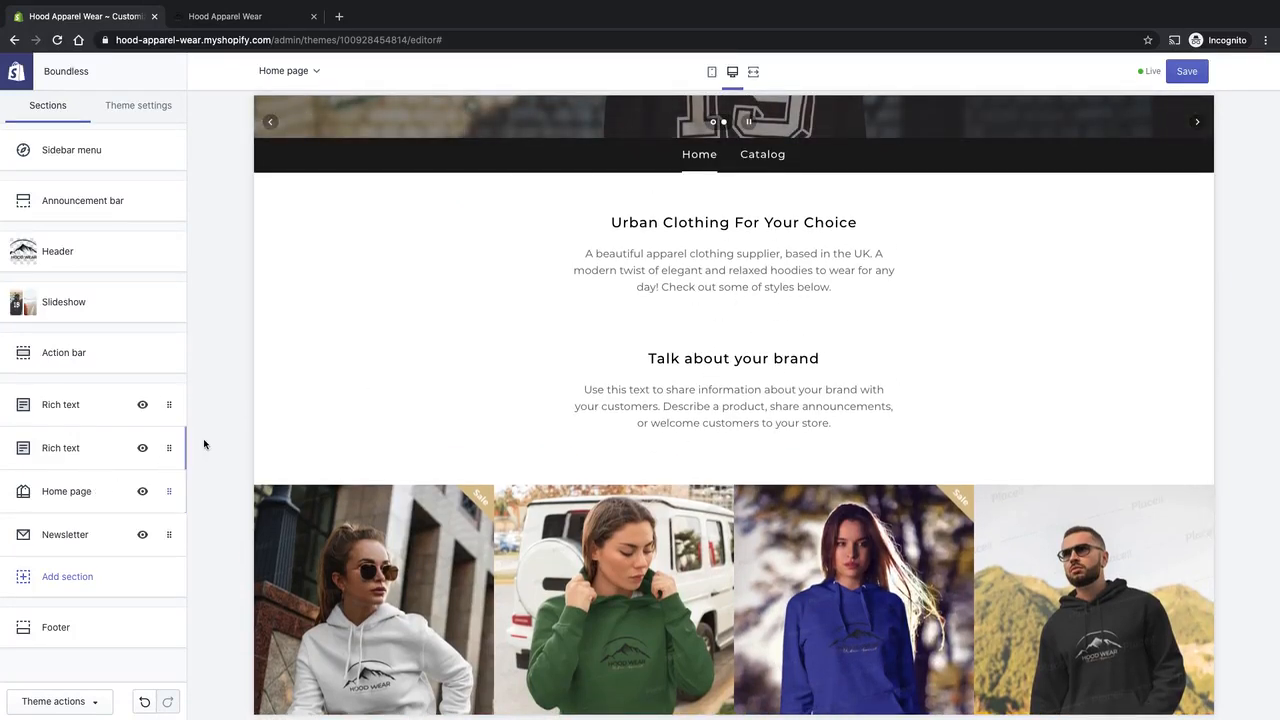
left_click(142, 450)
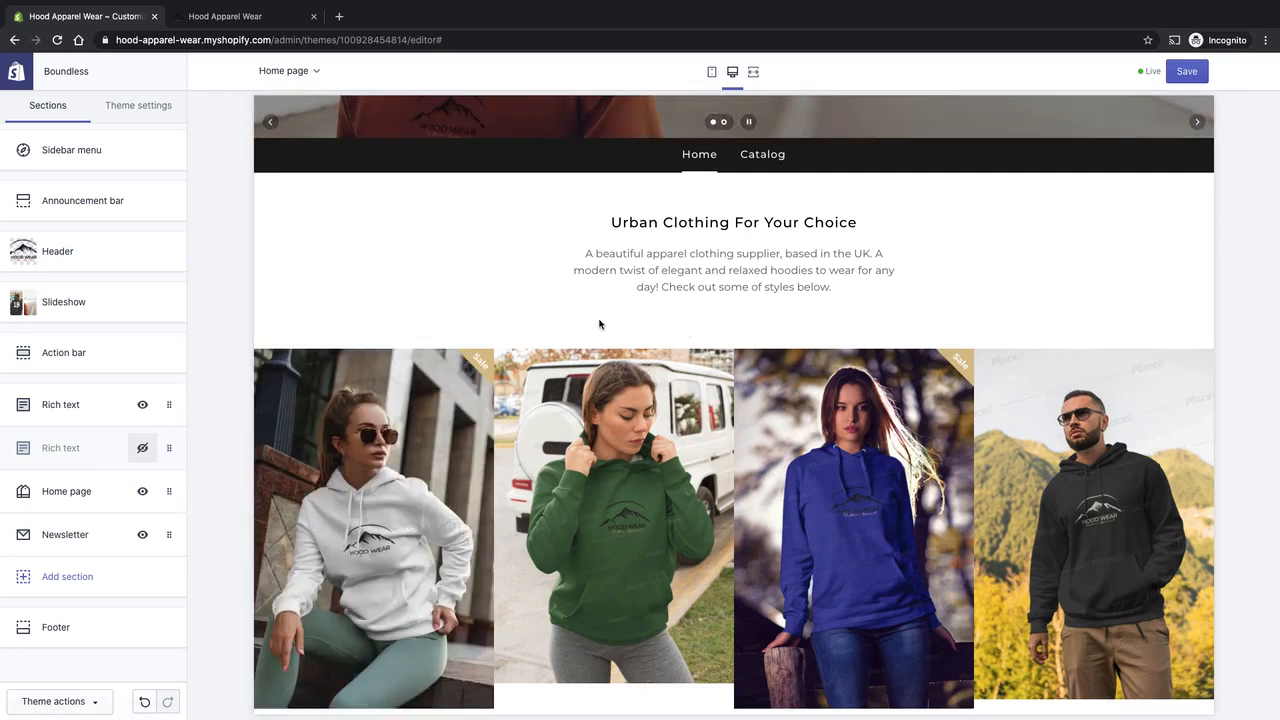
left_click(144, 450)
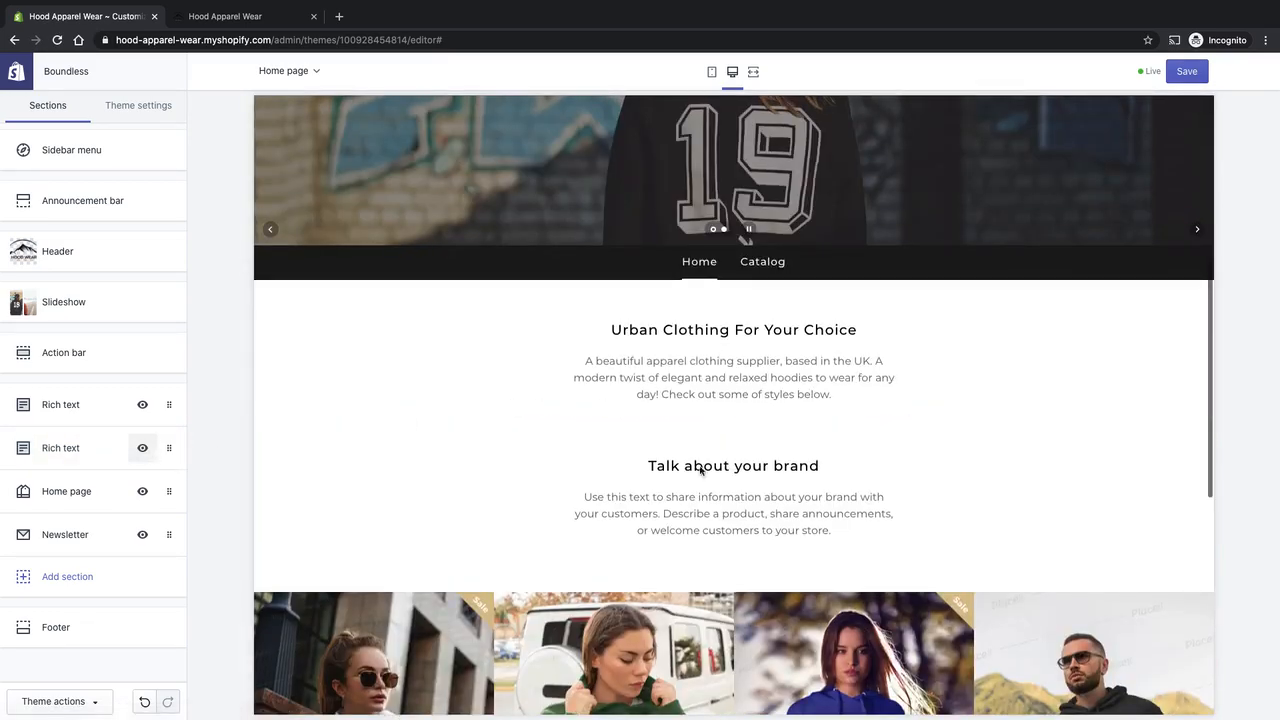
Remove the "Talk about your brand" Rich text section from the home page.
left_click(170, 448)
left_click(13, 71)
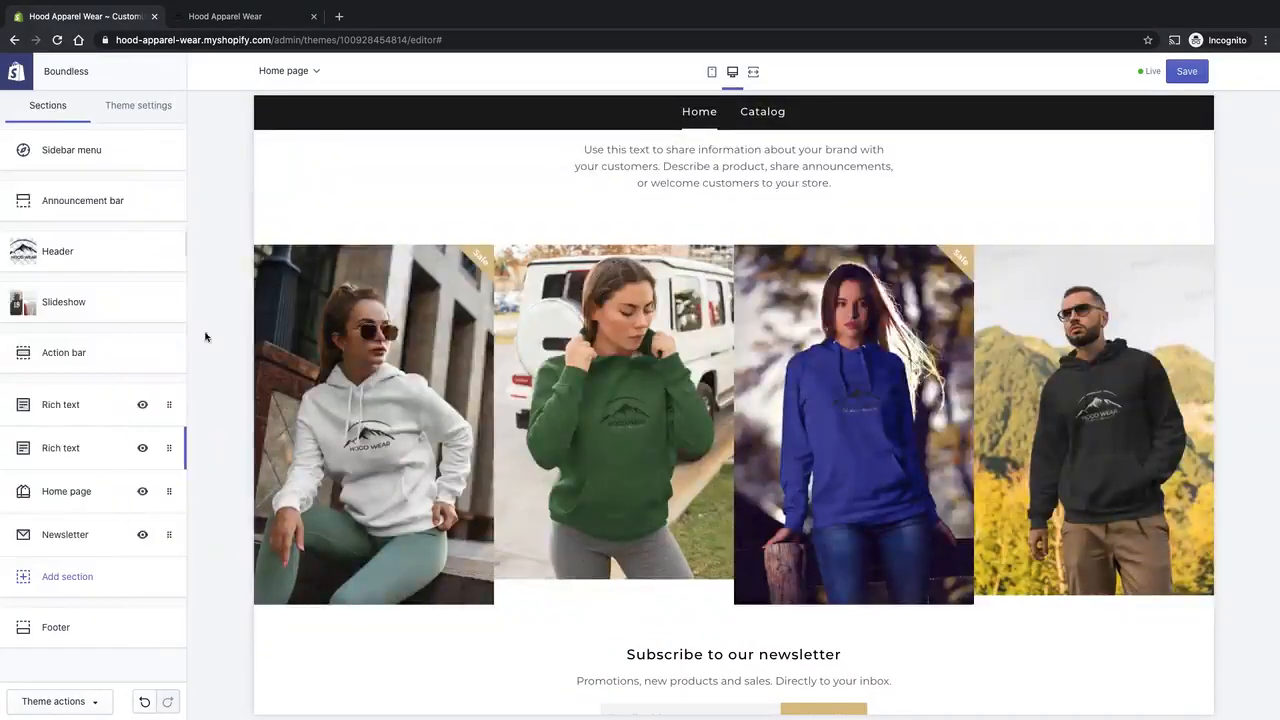
left_click(169, 450)
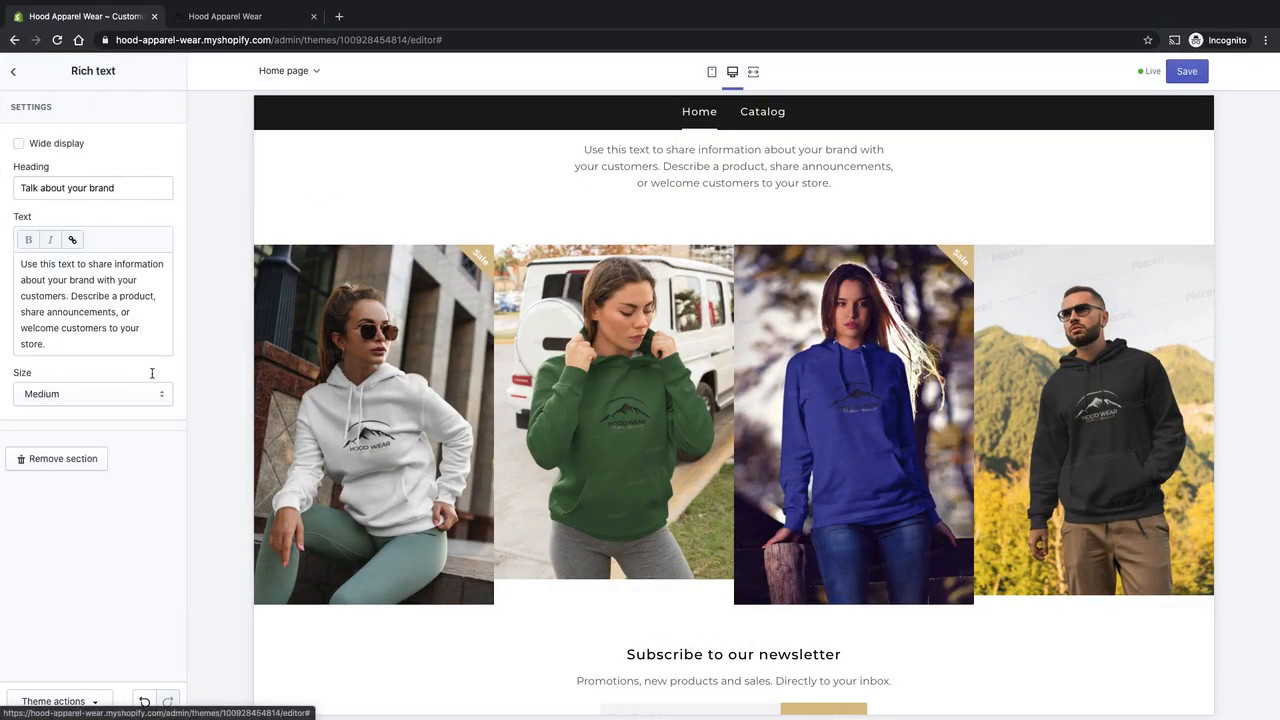
left_click(60, 460)
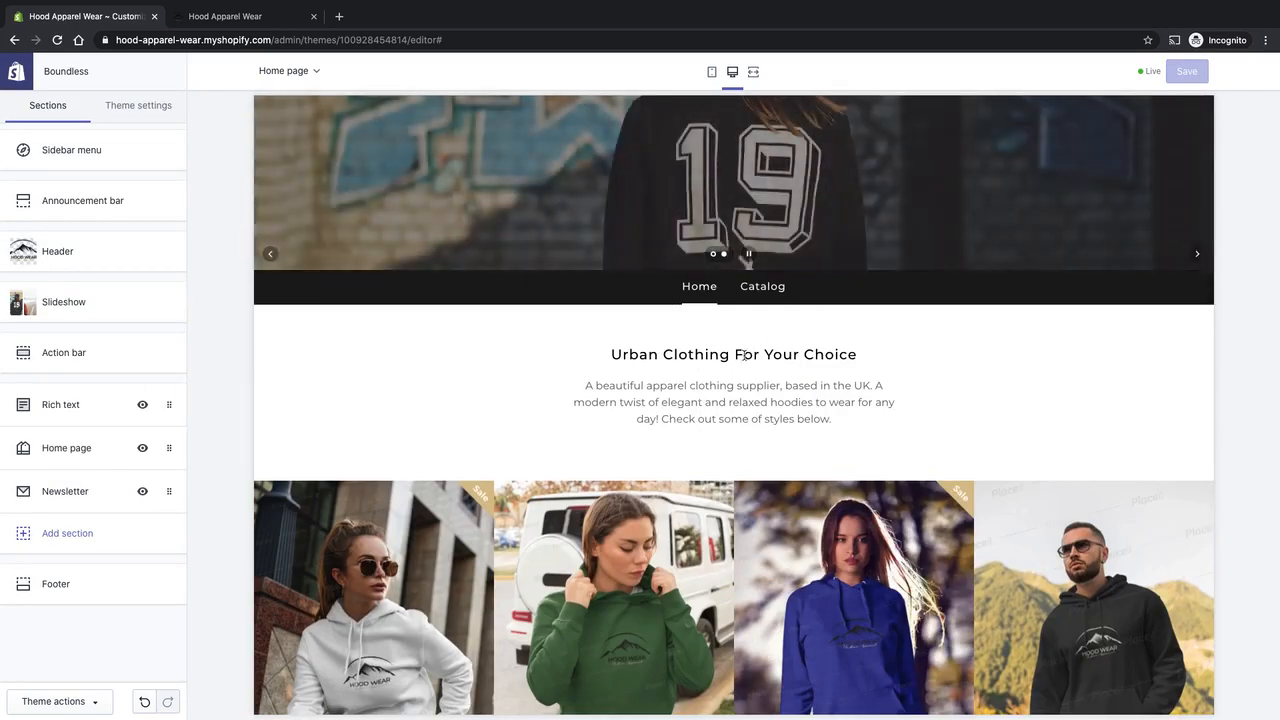
Add an Image with text section to the home page below the Newsletter section.
scroll(750, 354, "down", 3)
scroll(750, 354, "down", 3)
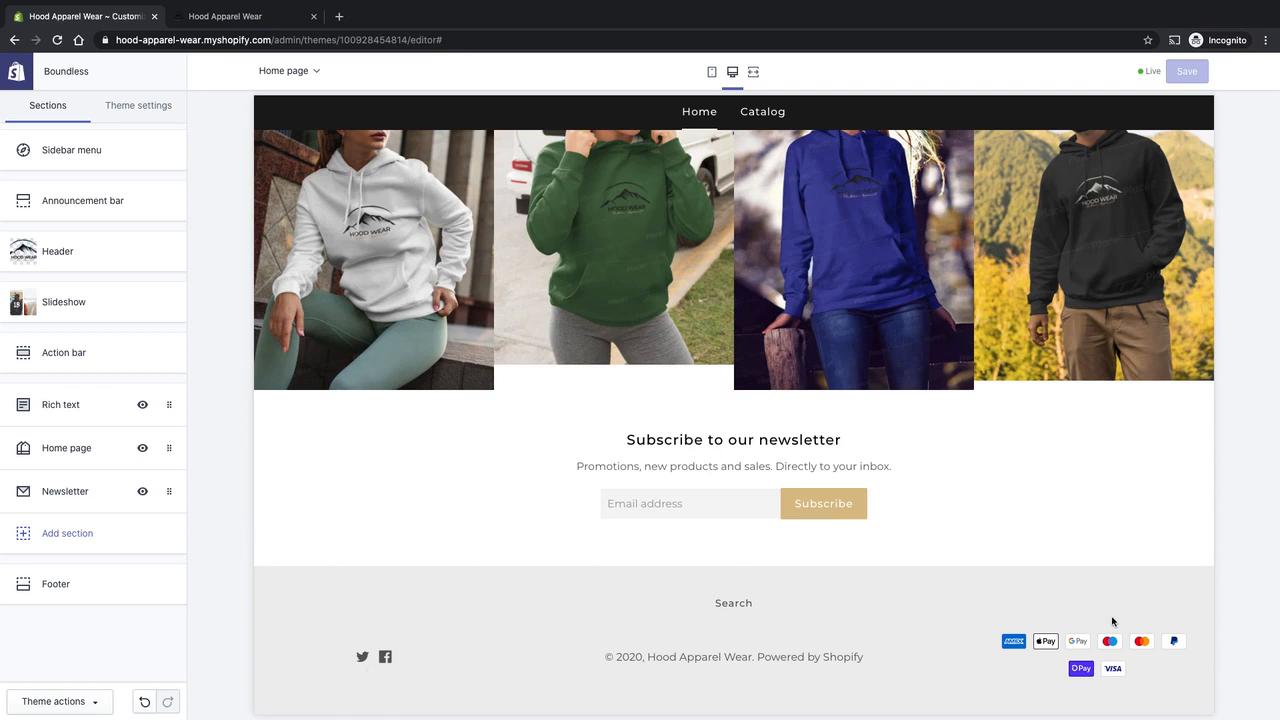
left_click(58, 535)
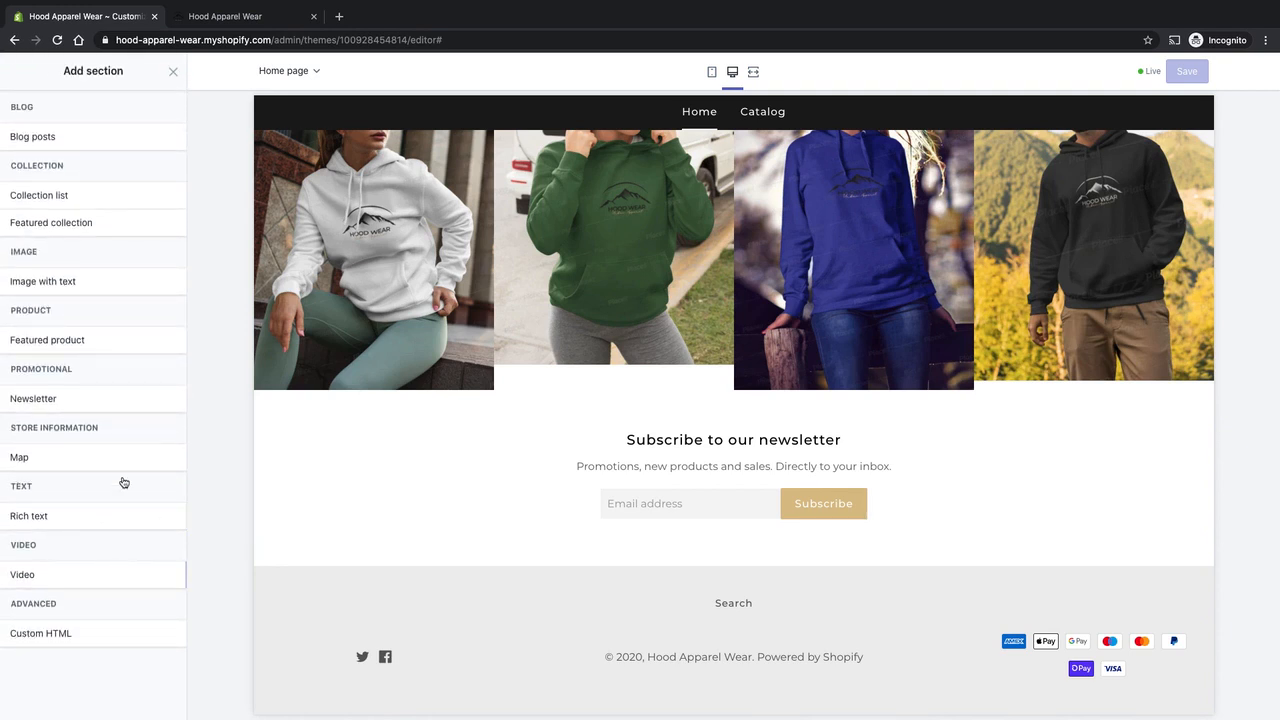
left_click(94, 286)
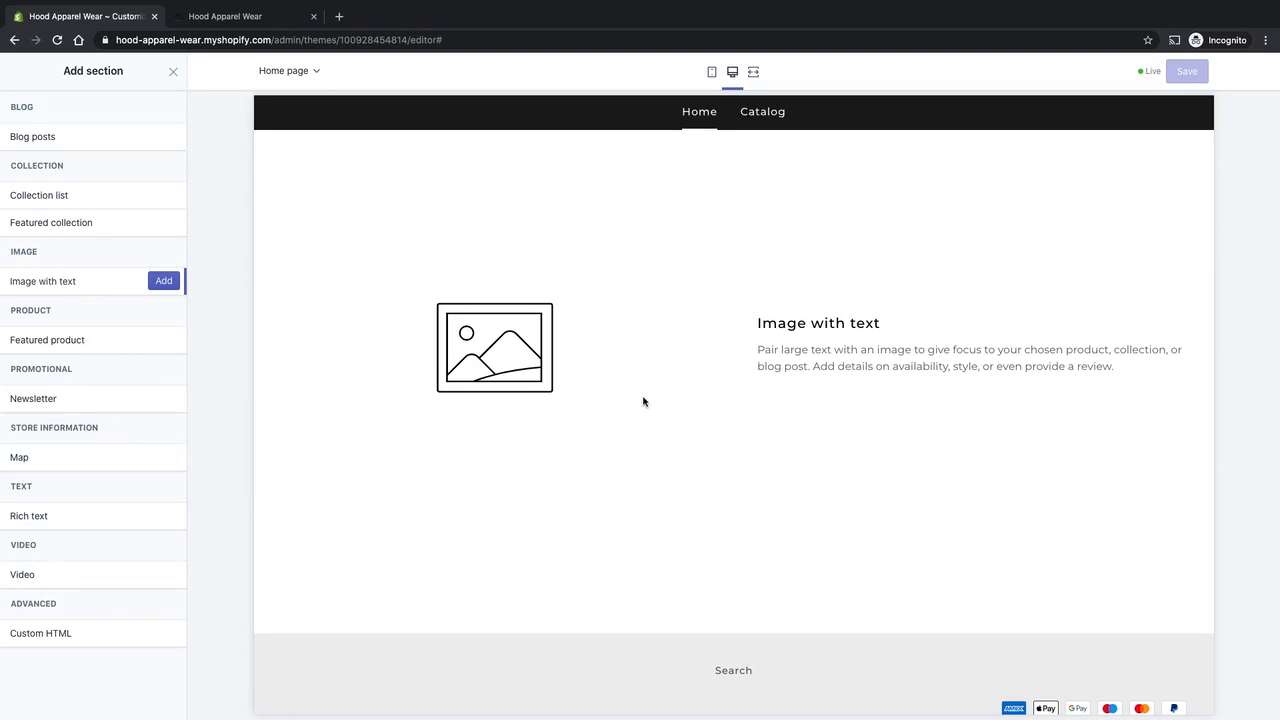
left_click(163, 281)
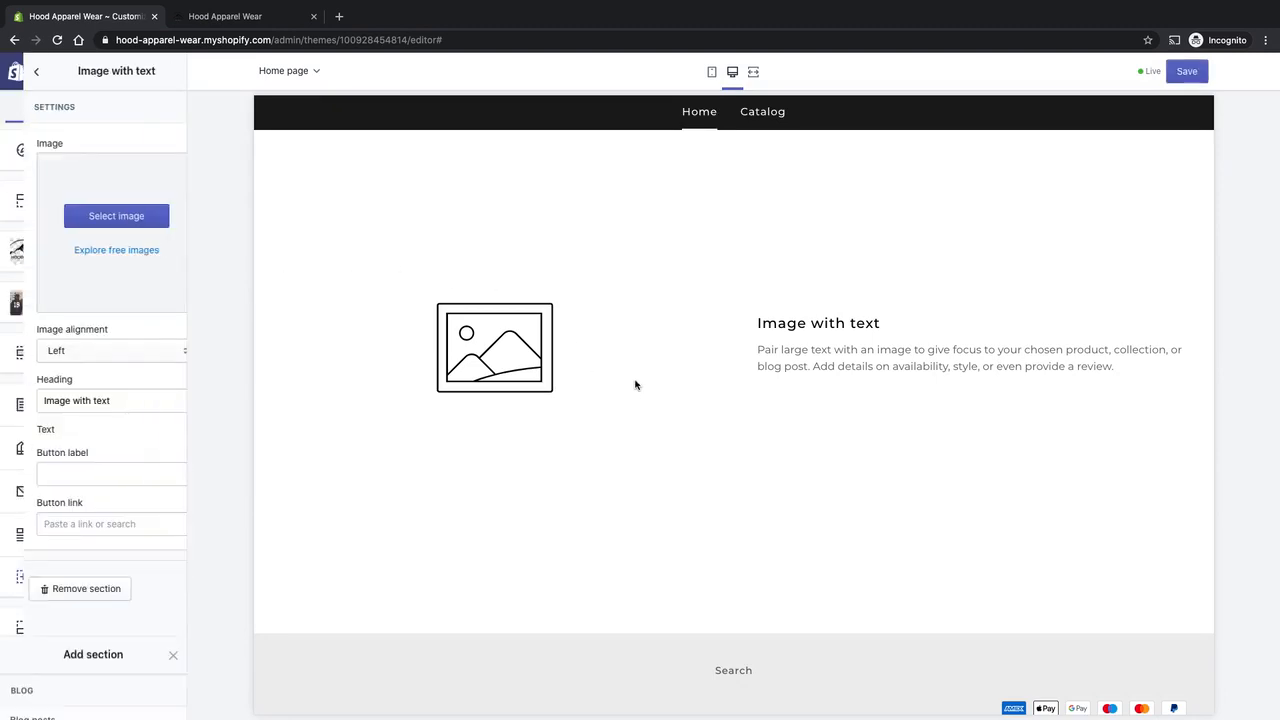
Set the section's image to the library photo of the woman wearing a black hoodie beside a transparent area.
left_click(108, 222)
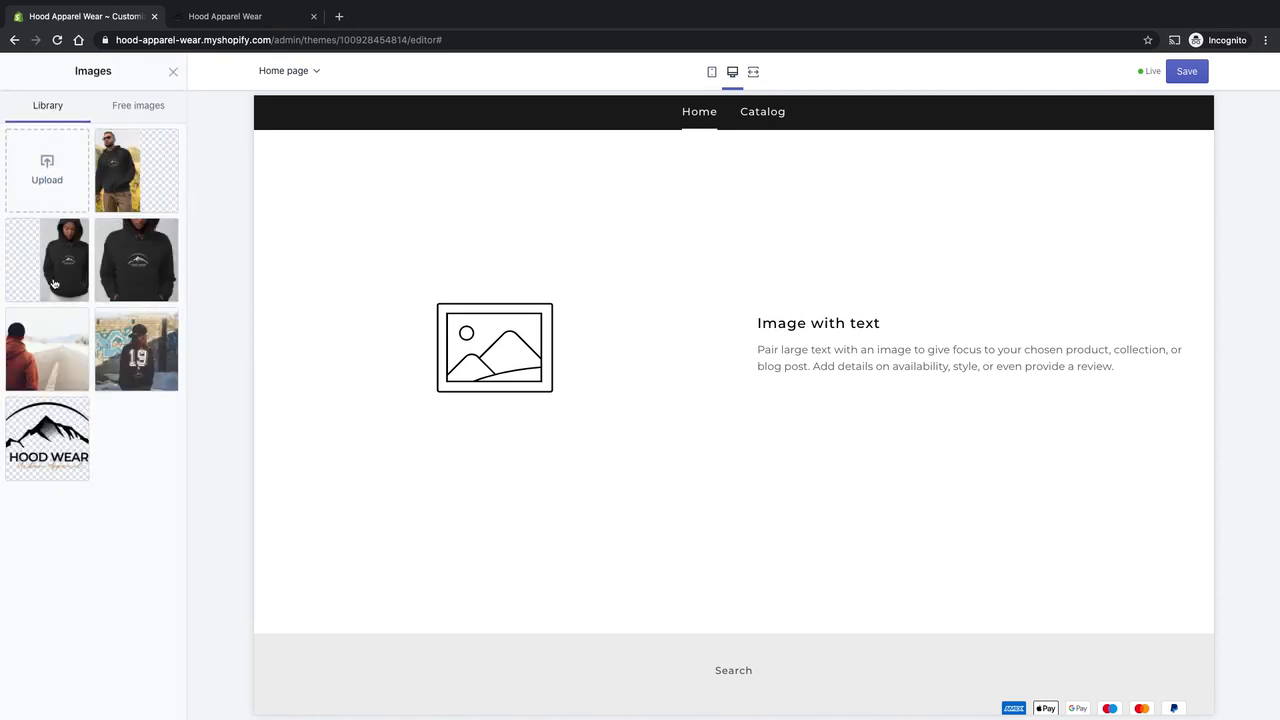
left_click(54, 283)
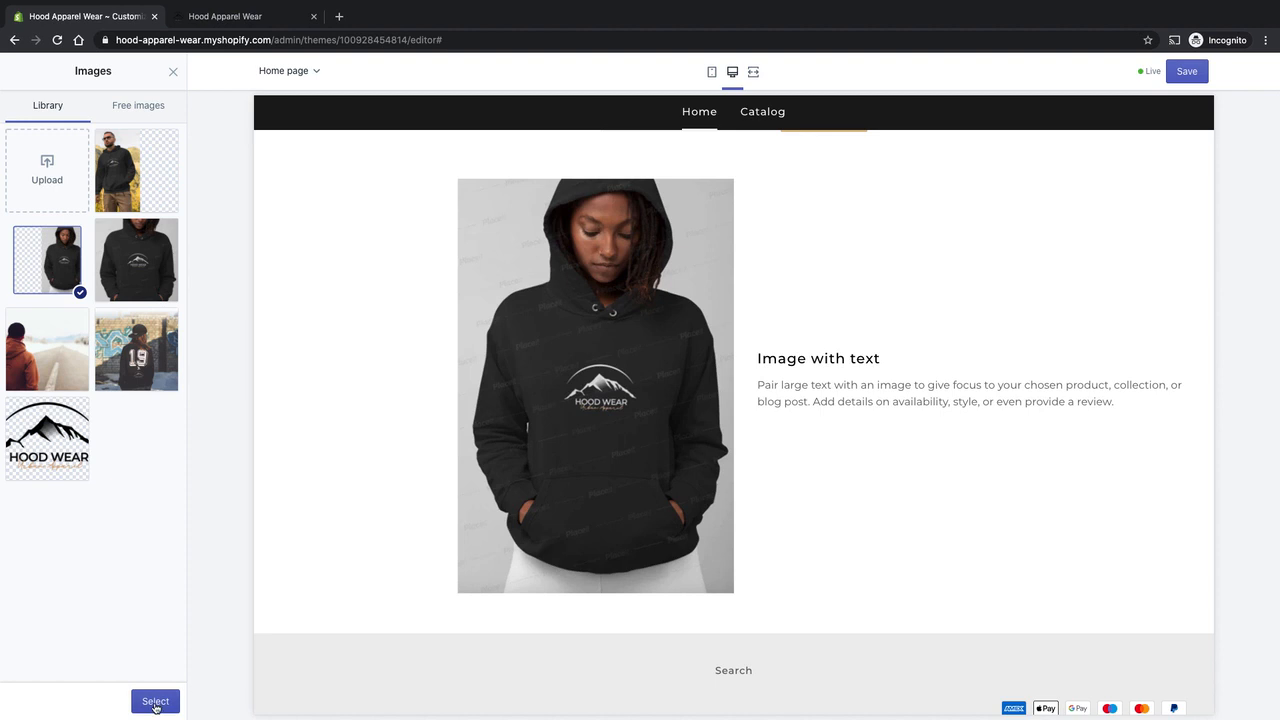
left_click(155, 703)
left_click(122, 424)
key("ctrl+a")
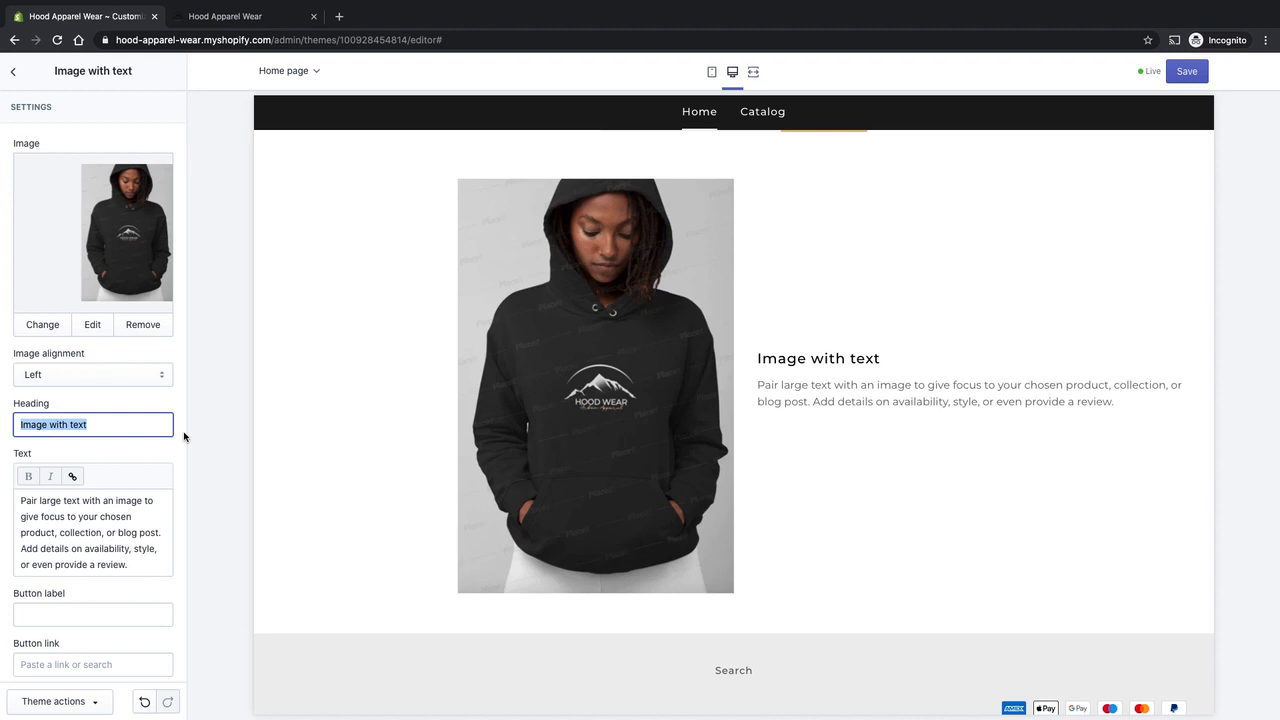
key("ctrl+z")
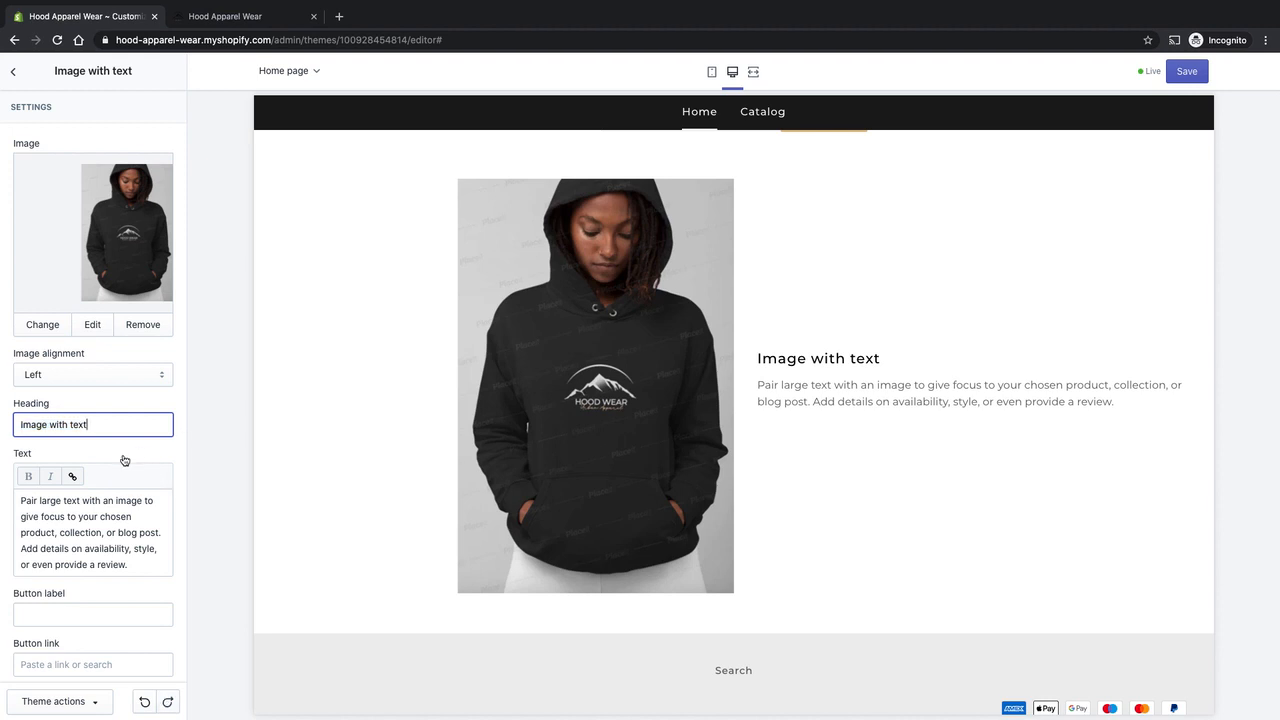
Replace the Image with text section's body text with "Go bold - Look great, get the urban look.".
left_click(134, 564)
key("ctrl+a")
type("Go bold - Look great, get the urban look.")
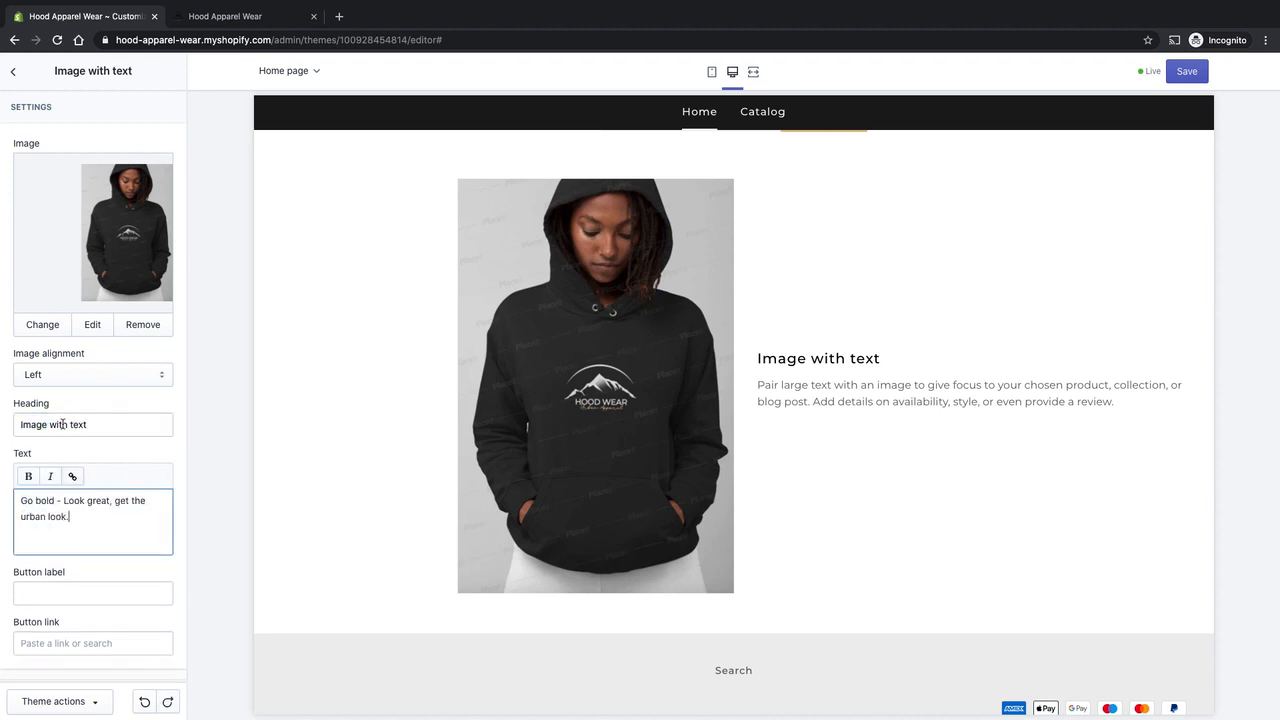
Change the section's heading to "Shop Womens".
left_click(117, 425)
key("ctrl+a")
type("Shop ")
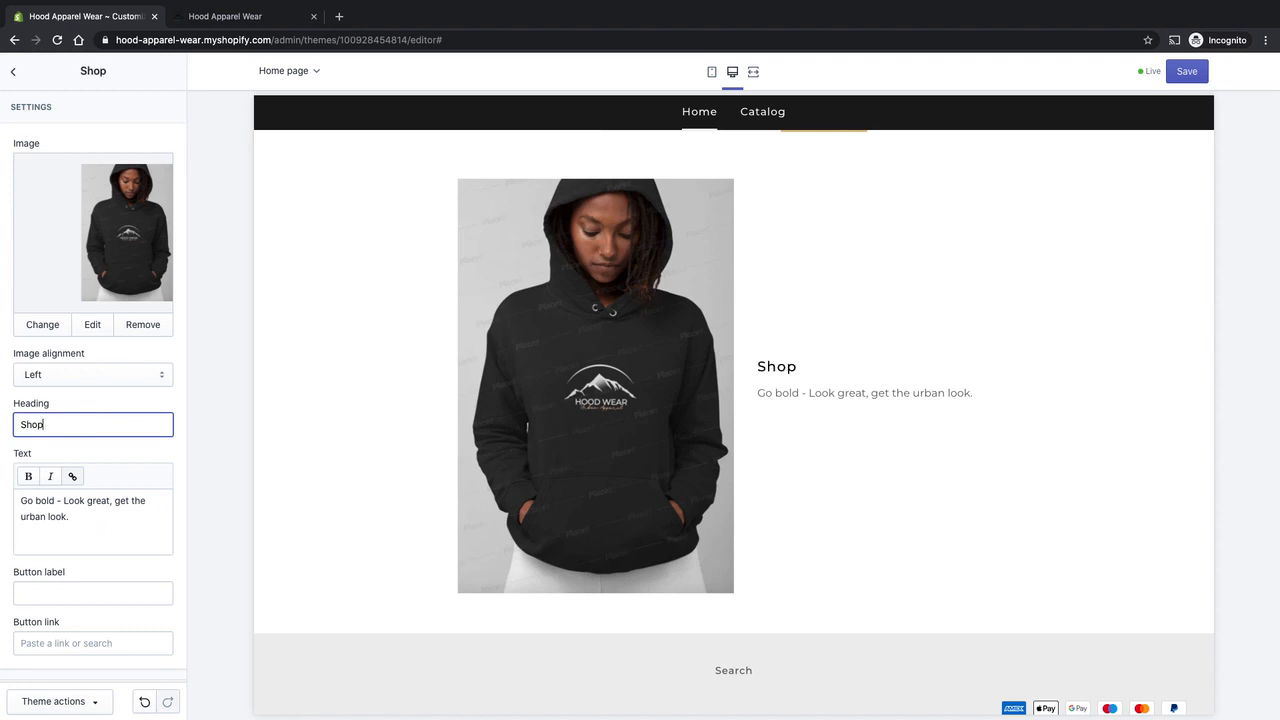
type("Wo")
type("m")
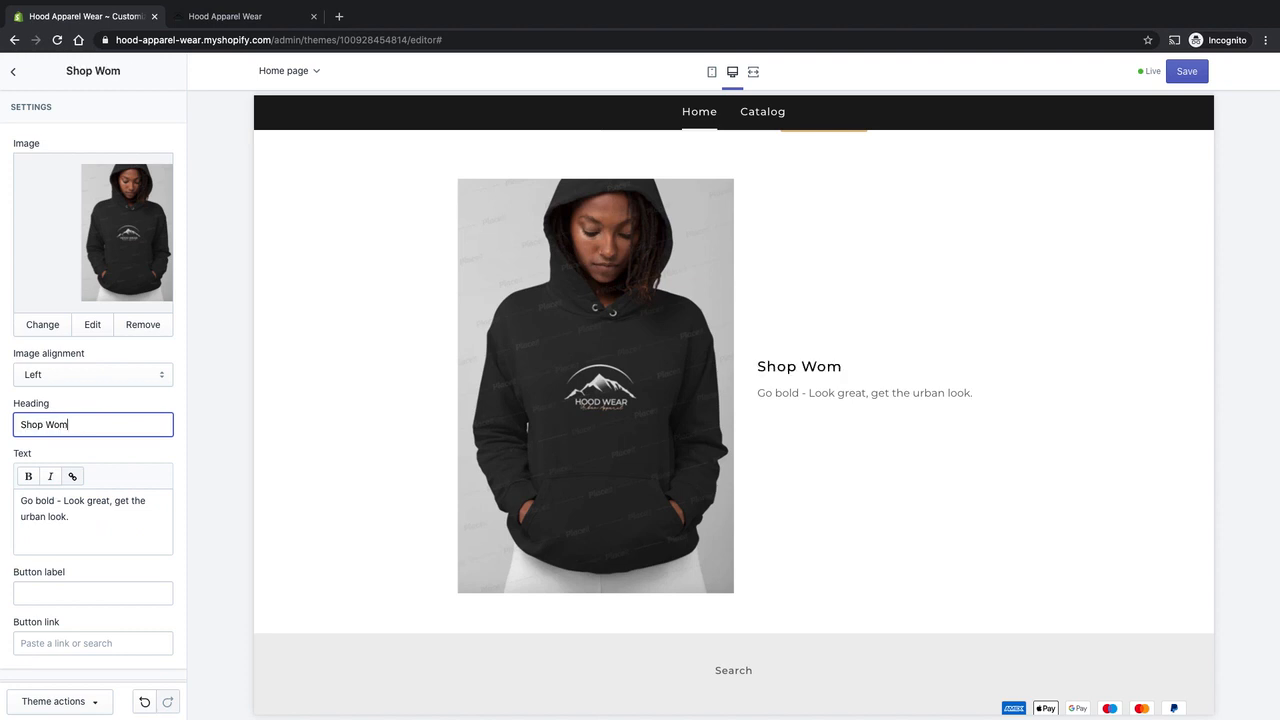
type("ens")
Set the Shop Womens section's button label to "Shop Now".
left_click(78, 593)
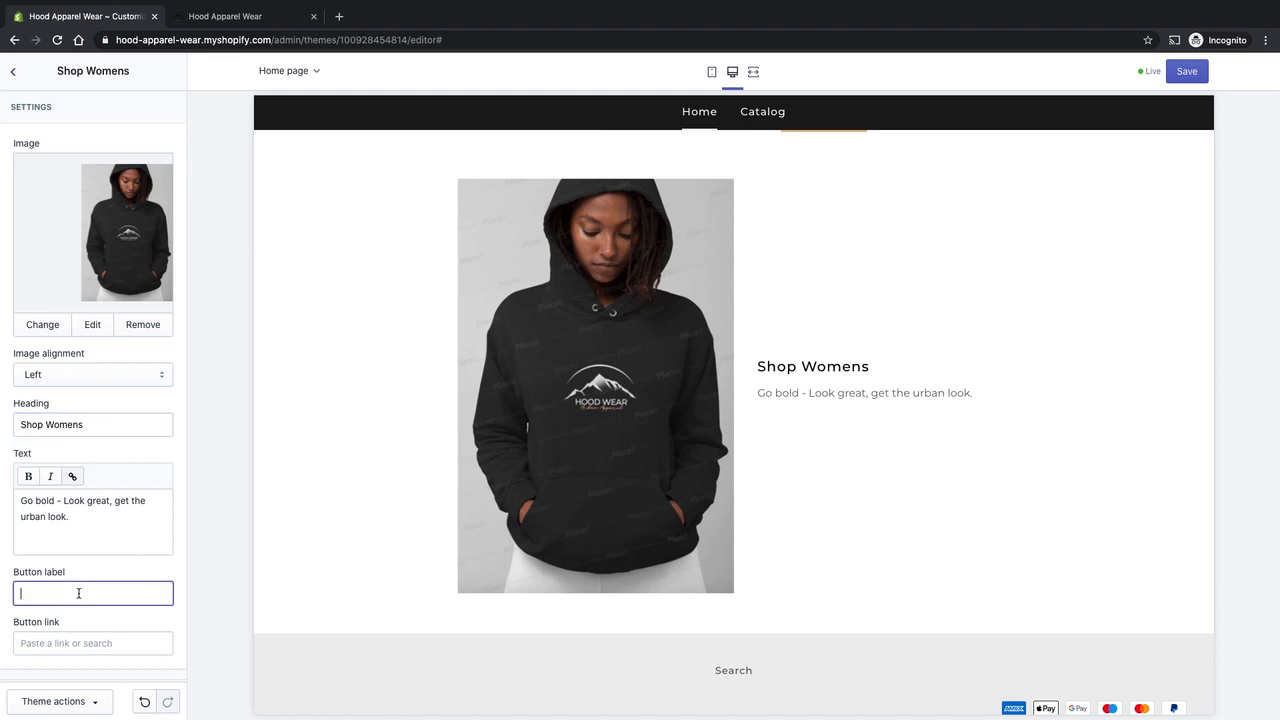
left_click(82, 643)
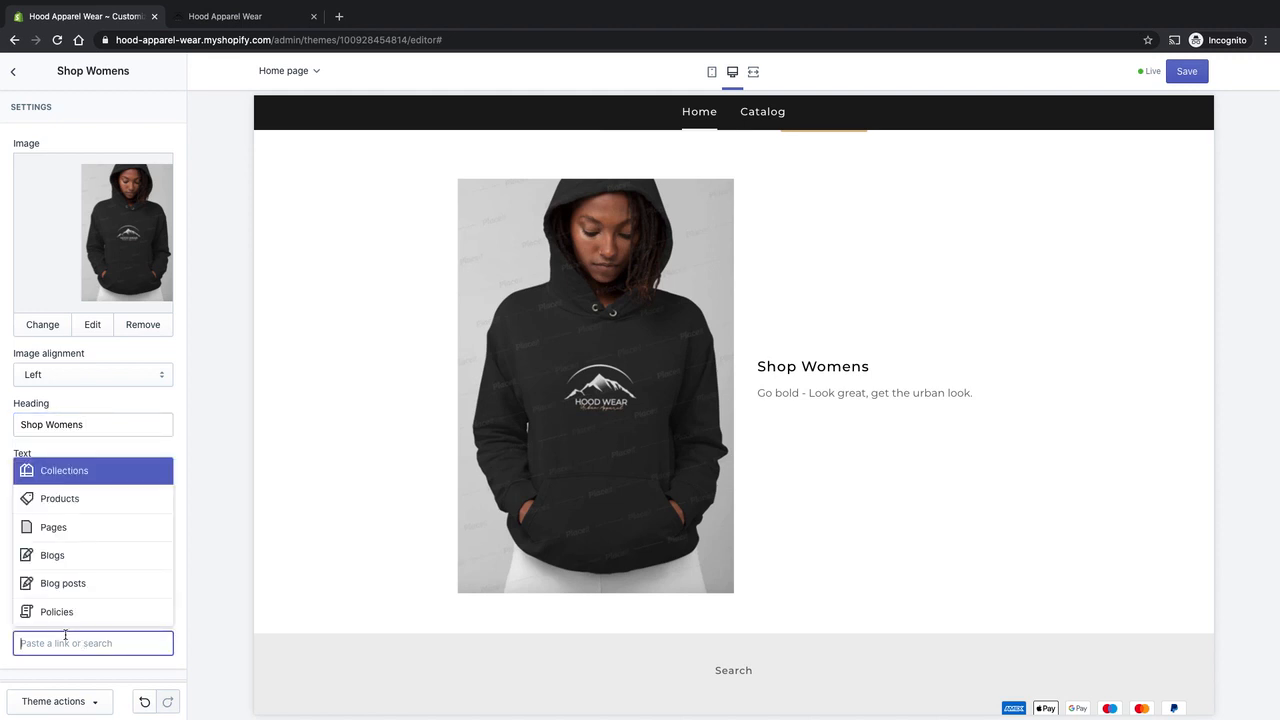
left_click(72, 471)
left_click(74, 592)
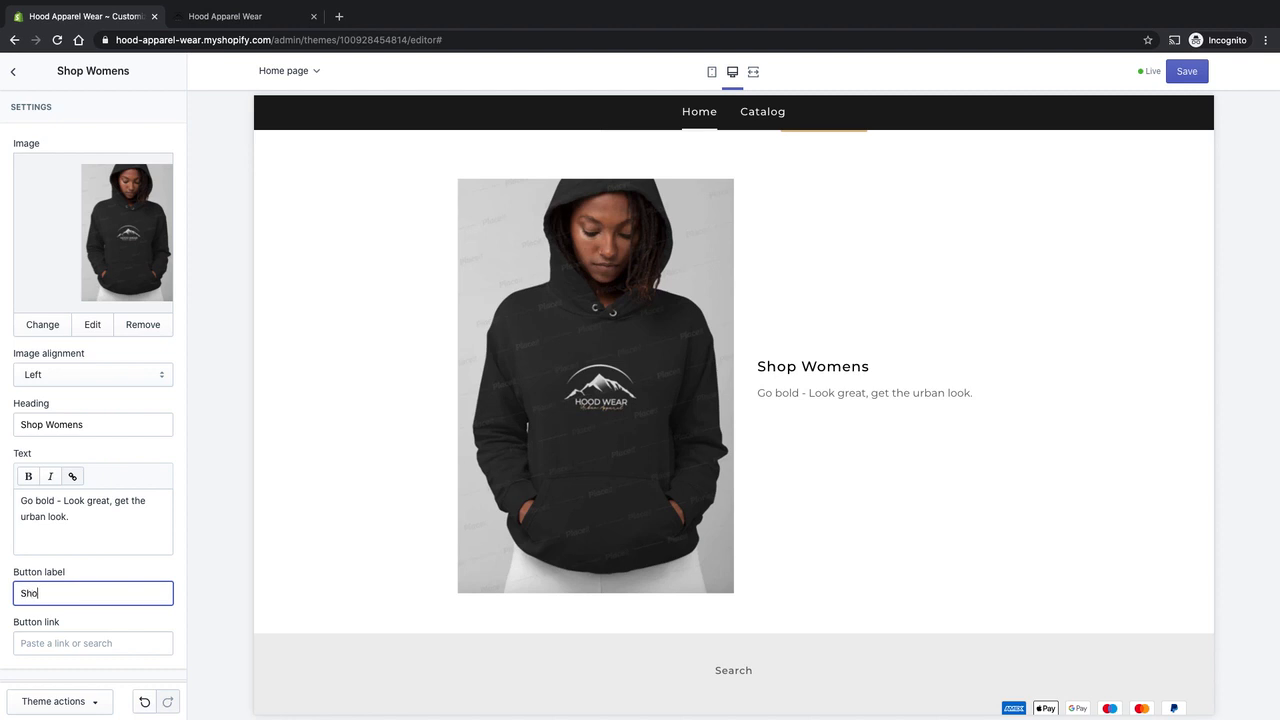
Link the Shop Womens section's button to the Blue Hooded Sweat Top product.
left_click(117, 648)
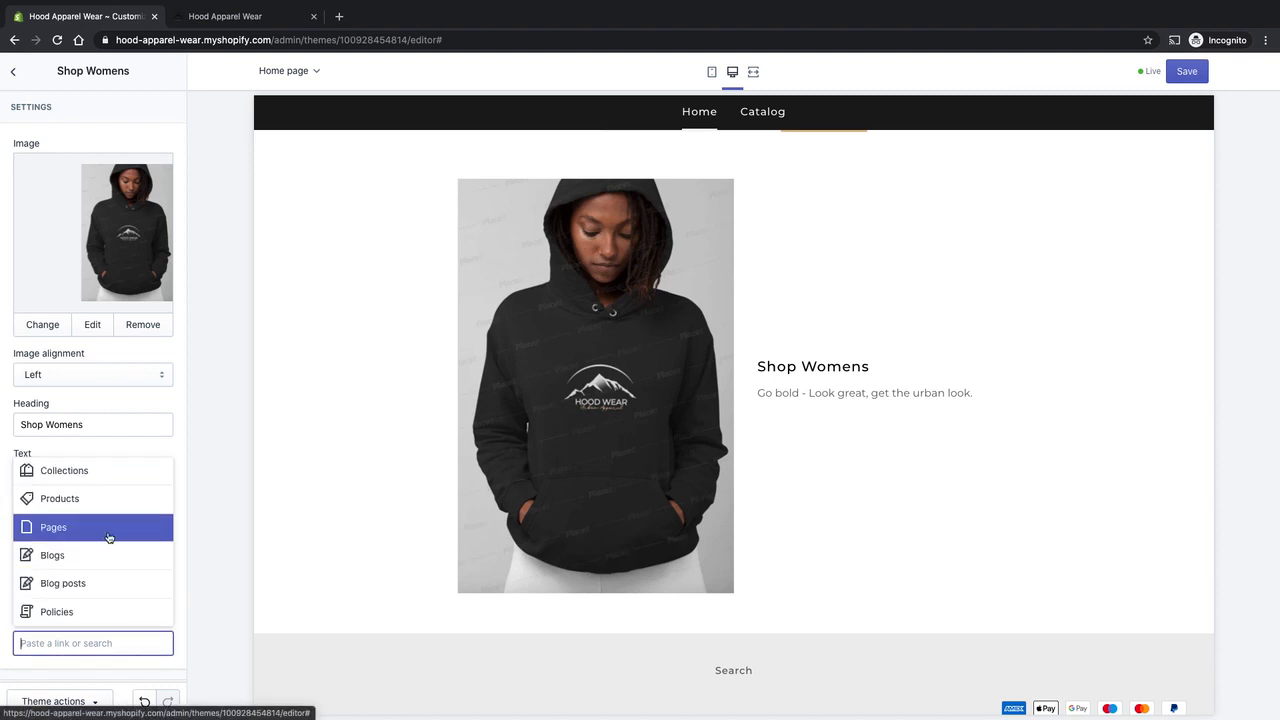
left_click(106, 496)
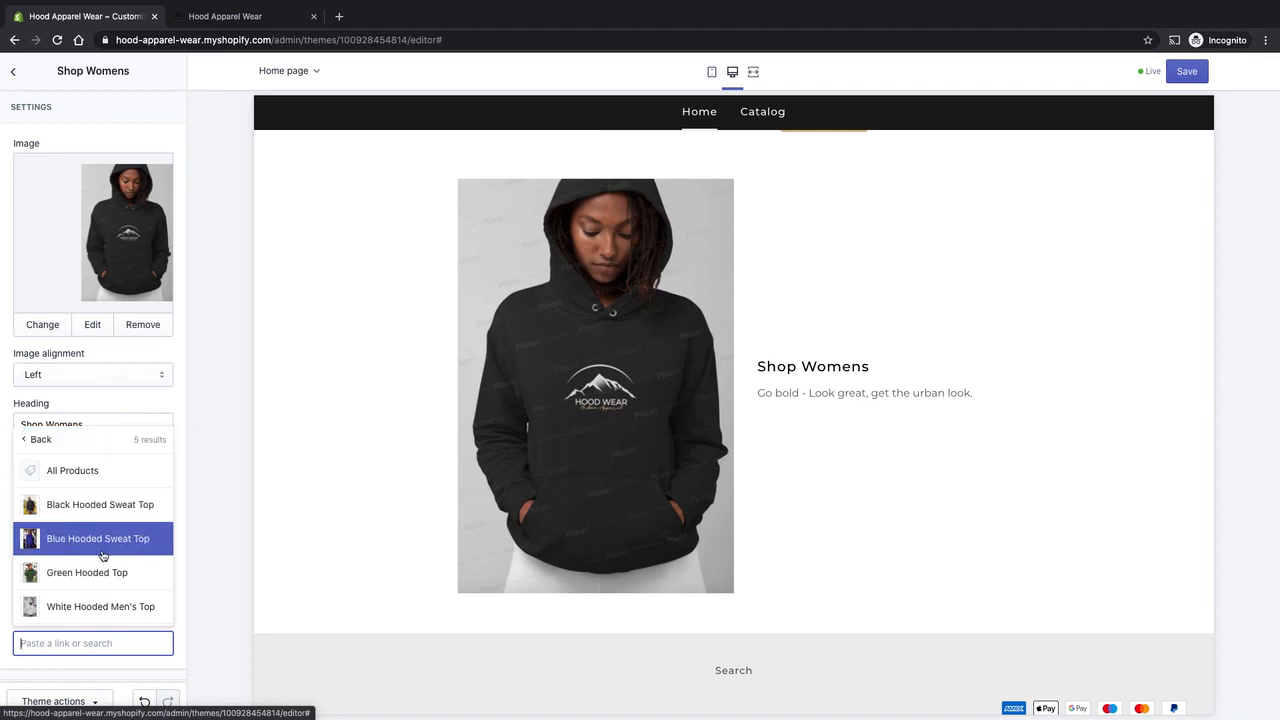
scroll(106, 606, "down", 1)
scroll(106, 605, "down", 1)
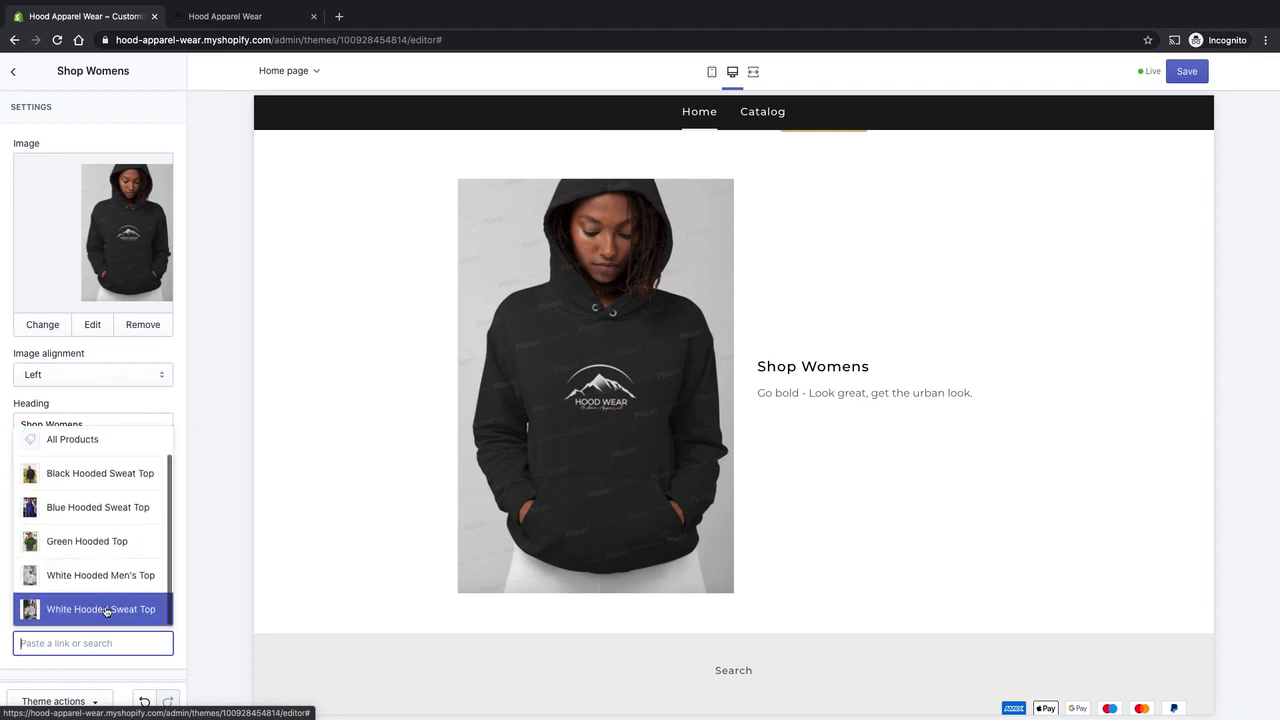
scroll(113, 611, "up", 1)
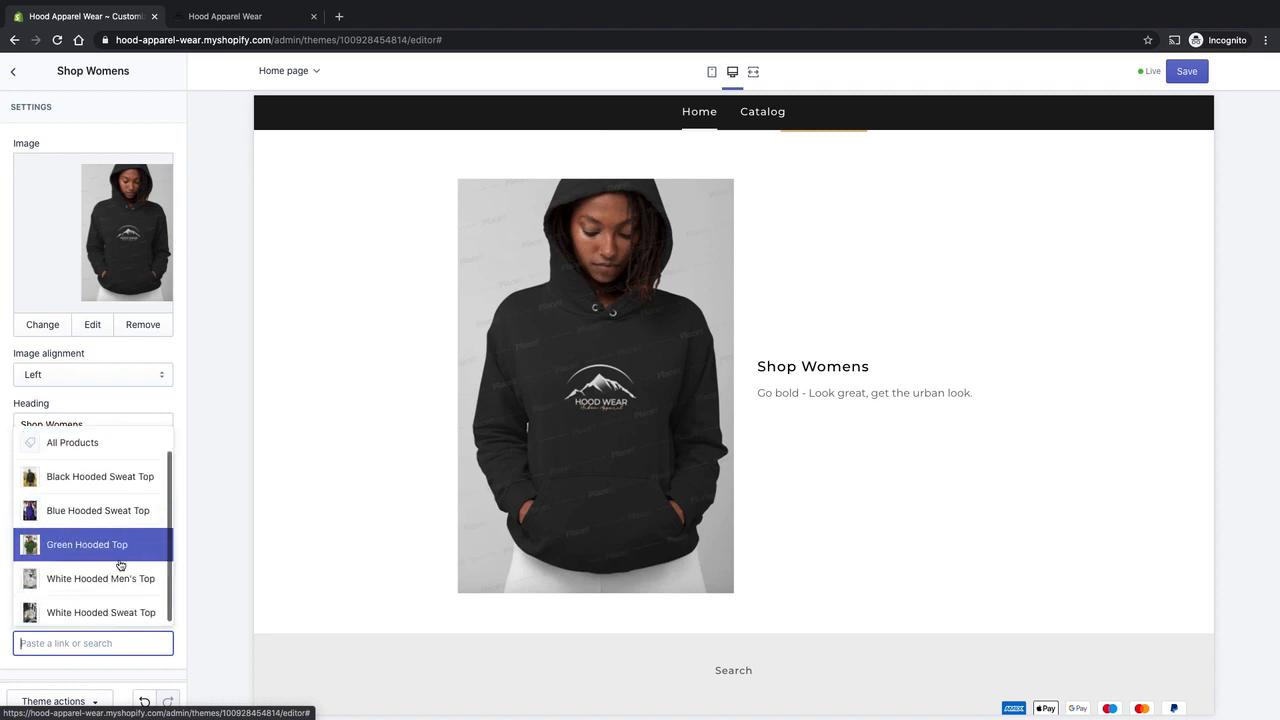
left_click(125, 512)
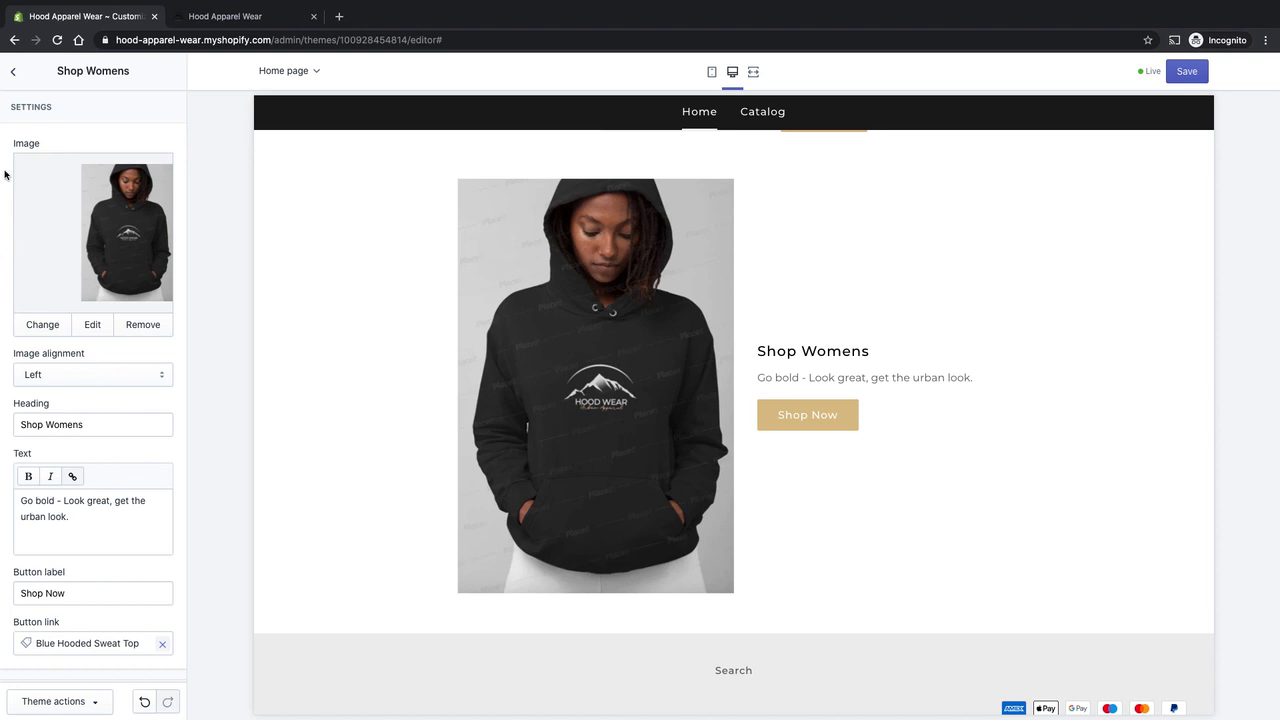
Add a second Image with text section to the home page below Shop Womens.
left_click(14, 74)
left_click(73, 583)
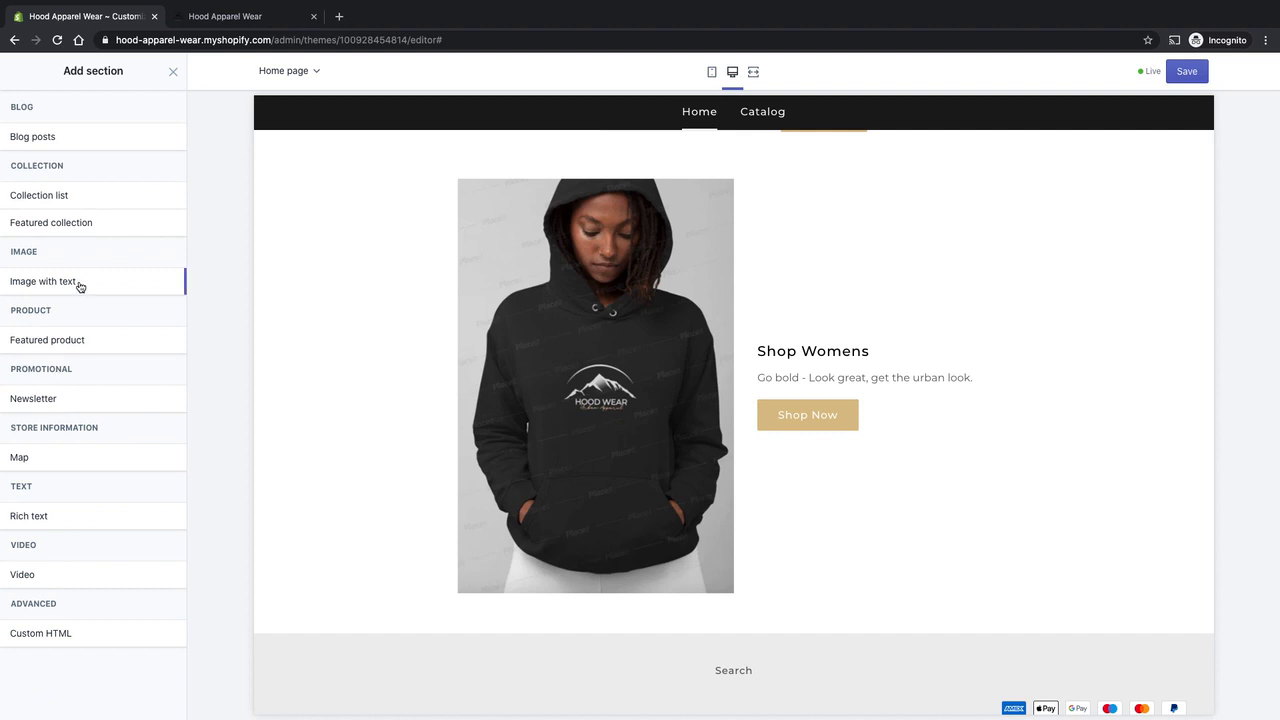
mouse_move(80, 287)
left_click(160, 283)
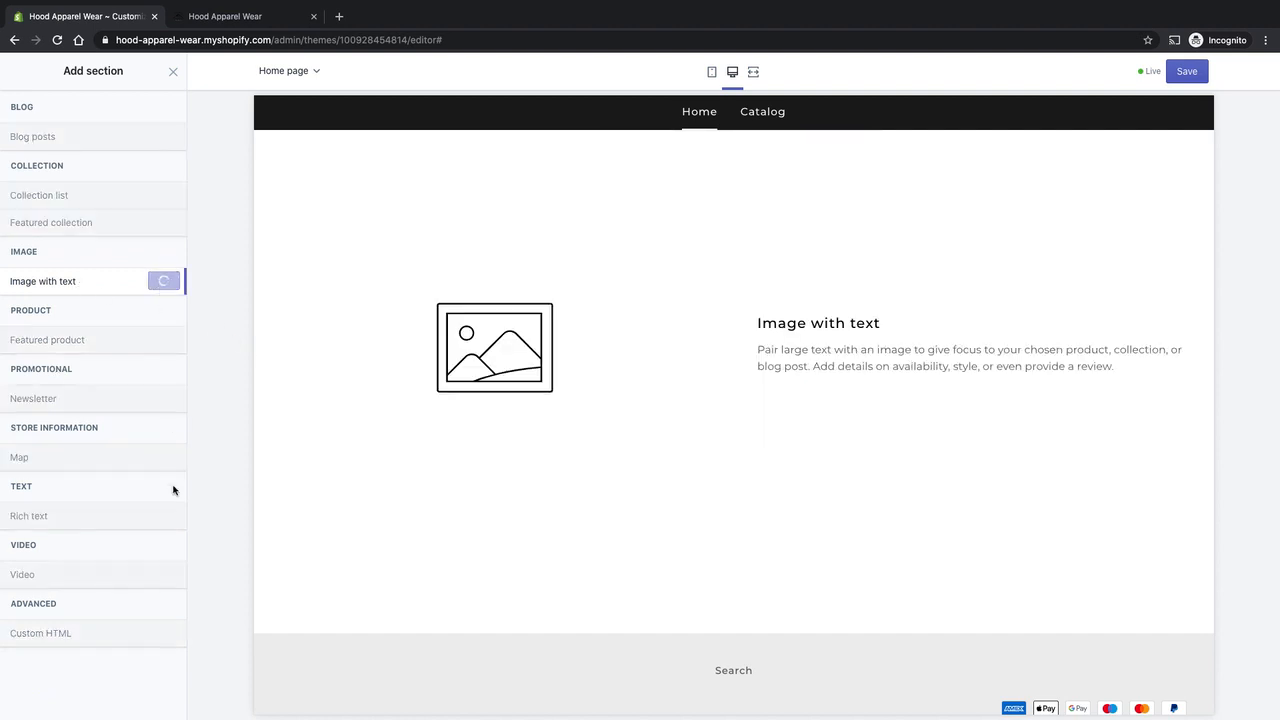
Set the new section's image alignment to Right and use the library photo of the man in sunglasses and a black hoodie.
left_click(92, 352)
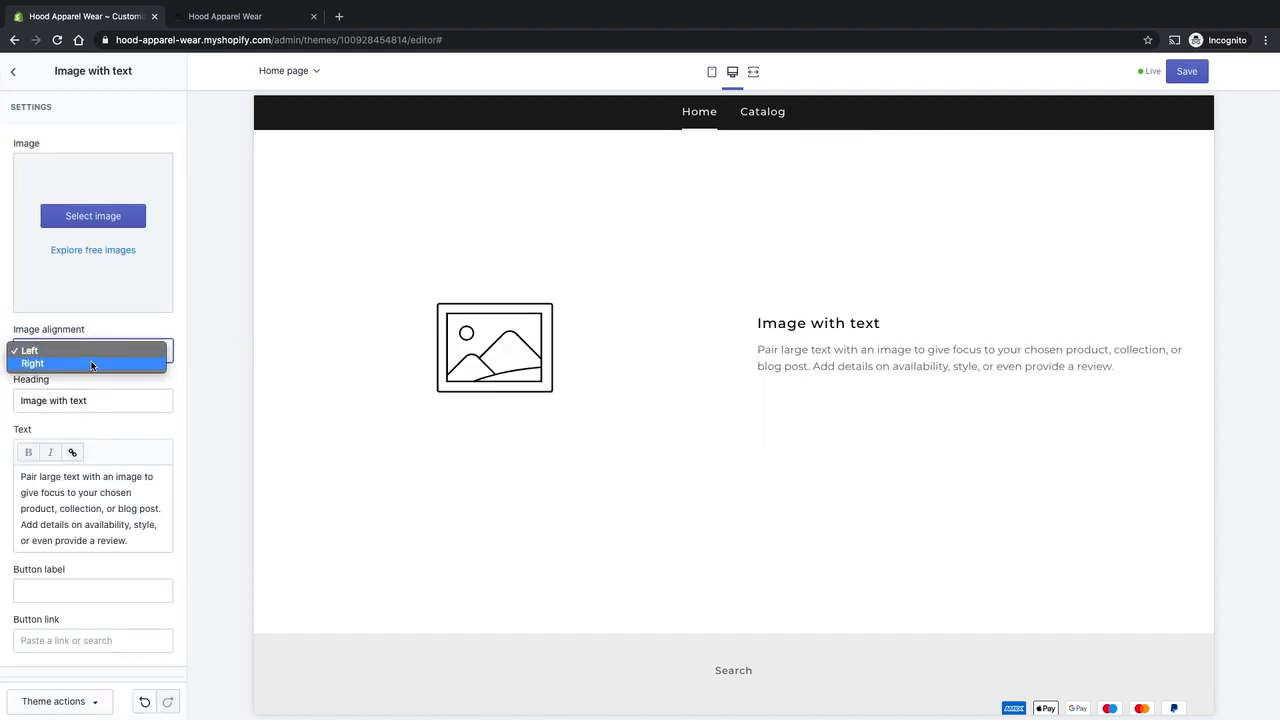
left_click(93, 364)
left_click(105, 227)
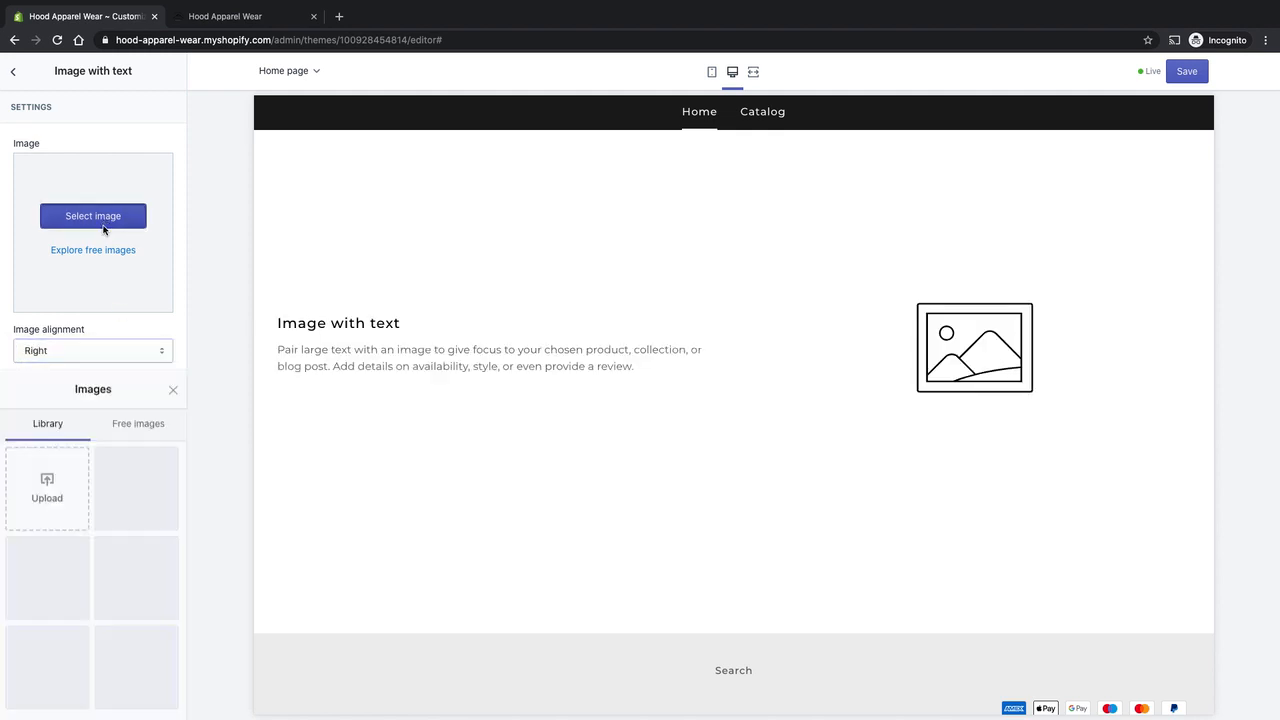
left_click(129, 176)
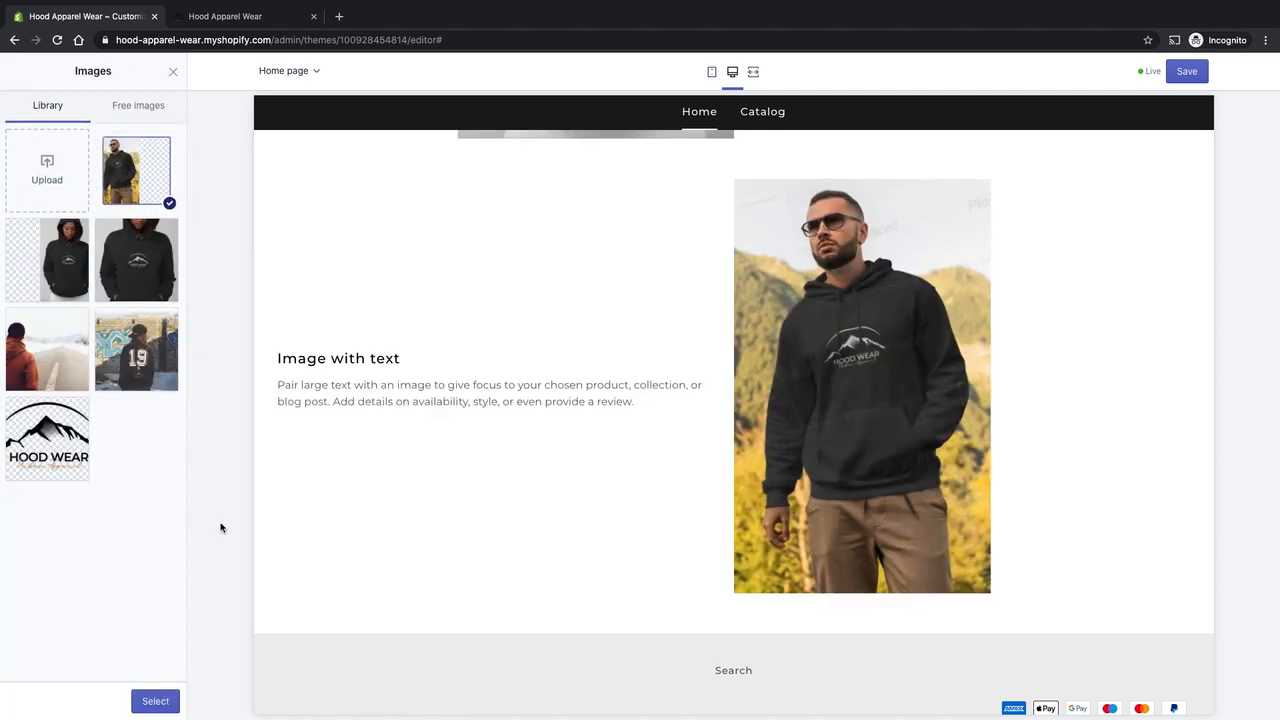
left_click(157, 701)
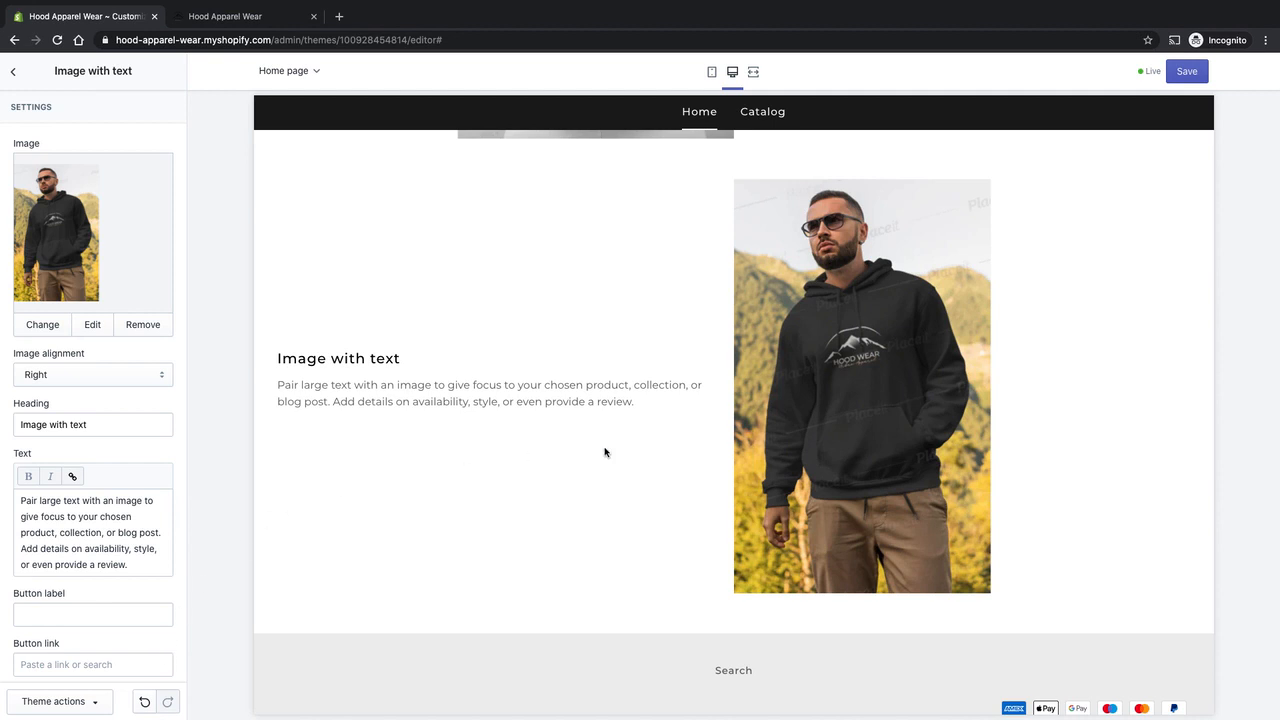
Set the new section's body text to "Go bold - Look great, get the urban look." and its heading to "Shop Mens".
key("ctrl+a")
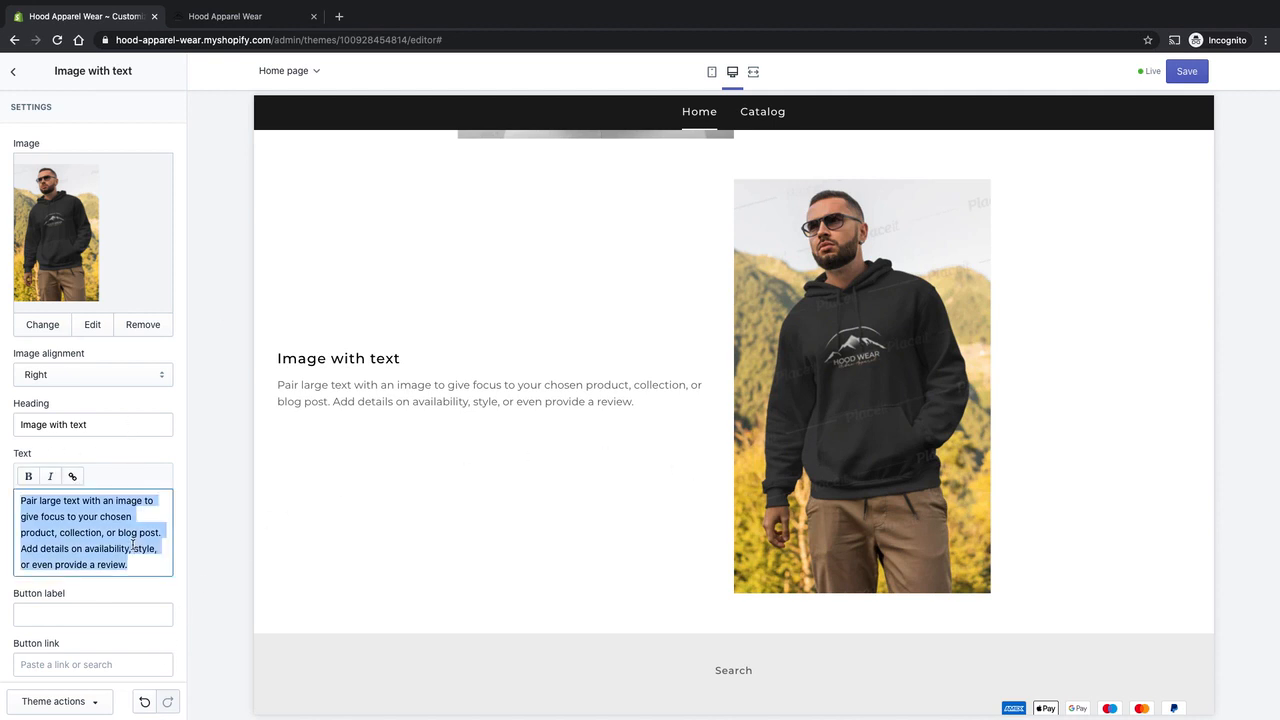
type("Go bold - Look great, get the urban look.")
left_click_drag(129, 426, 0, 425)
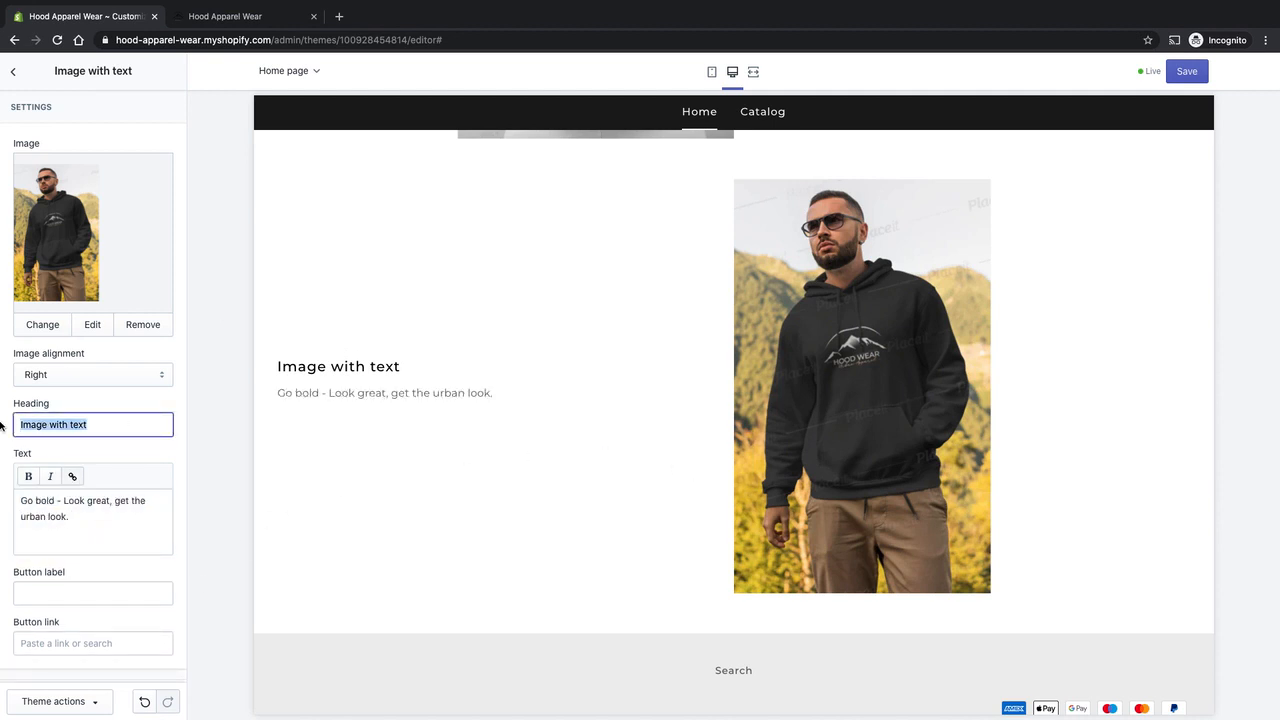
type("Shjop M")
key("BackSpace")
key("BackSpace")
key("BackSpace")
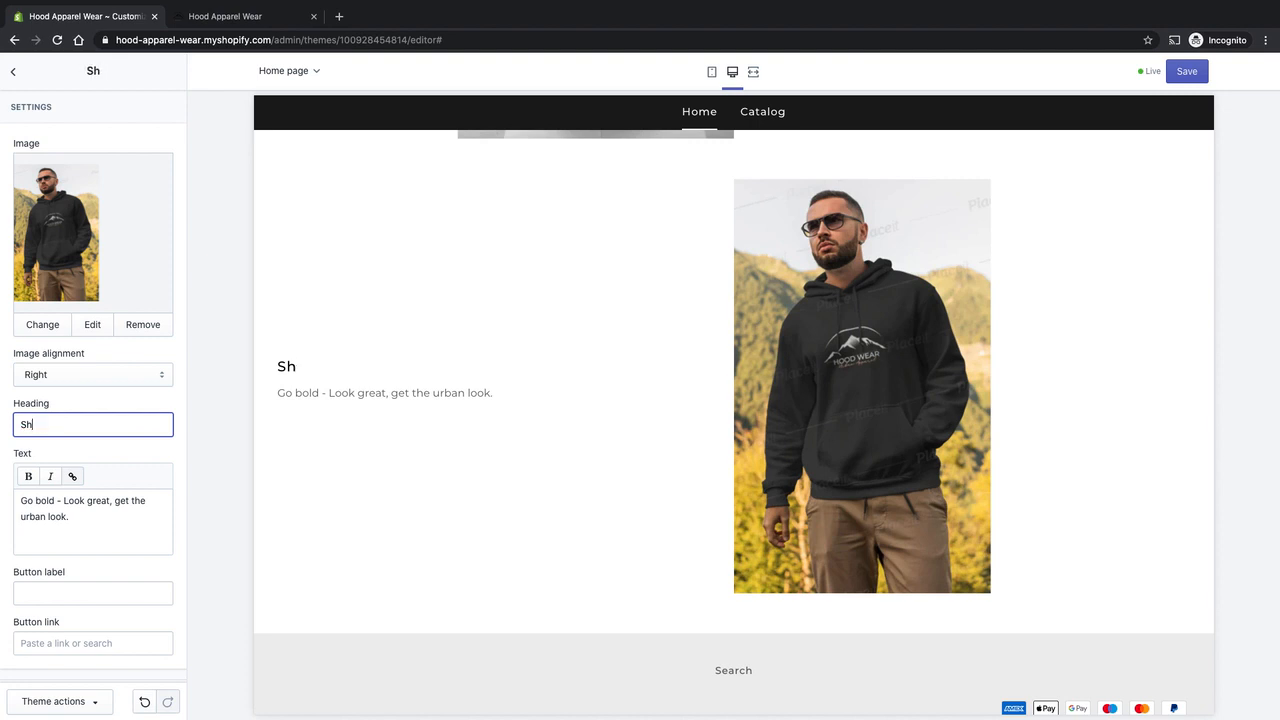
type("op Mens")
Give the Shop Mens section a "Shop Now" button linked to the Black Hooded Sweat Top product.
left_click(94, 587)
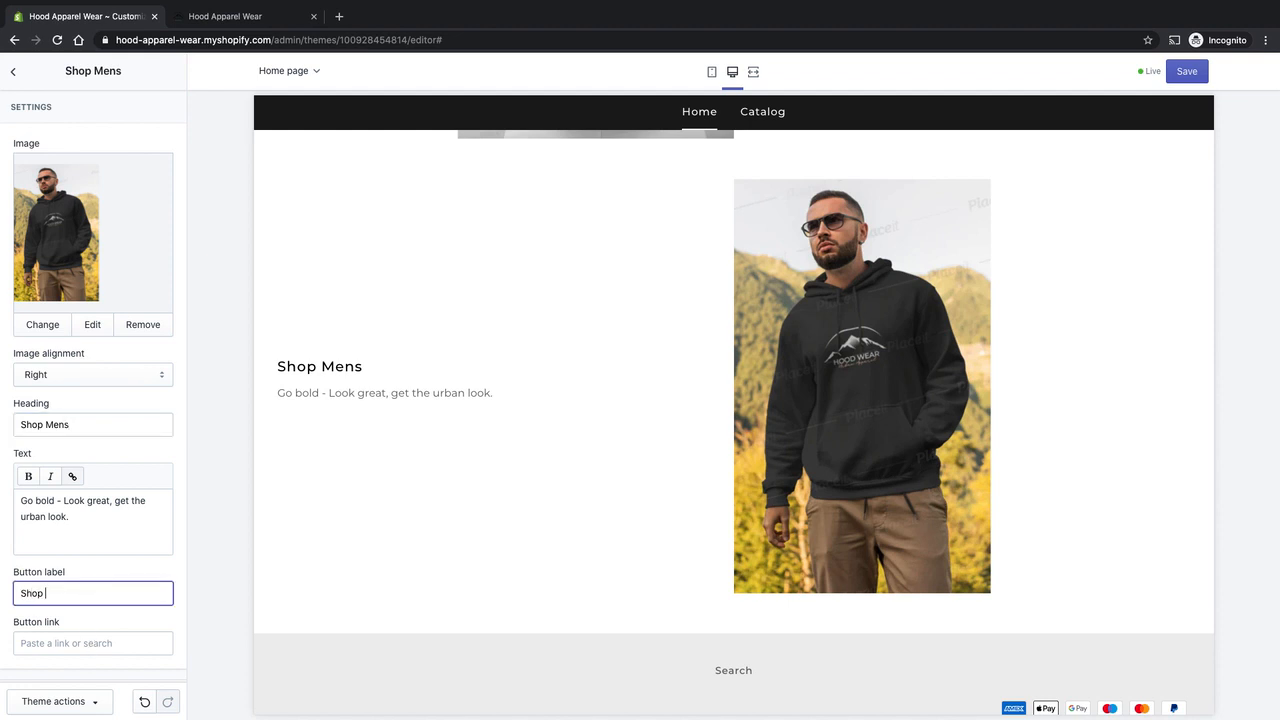
left_click(93, 643)
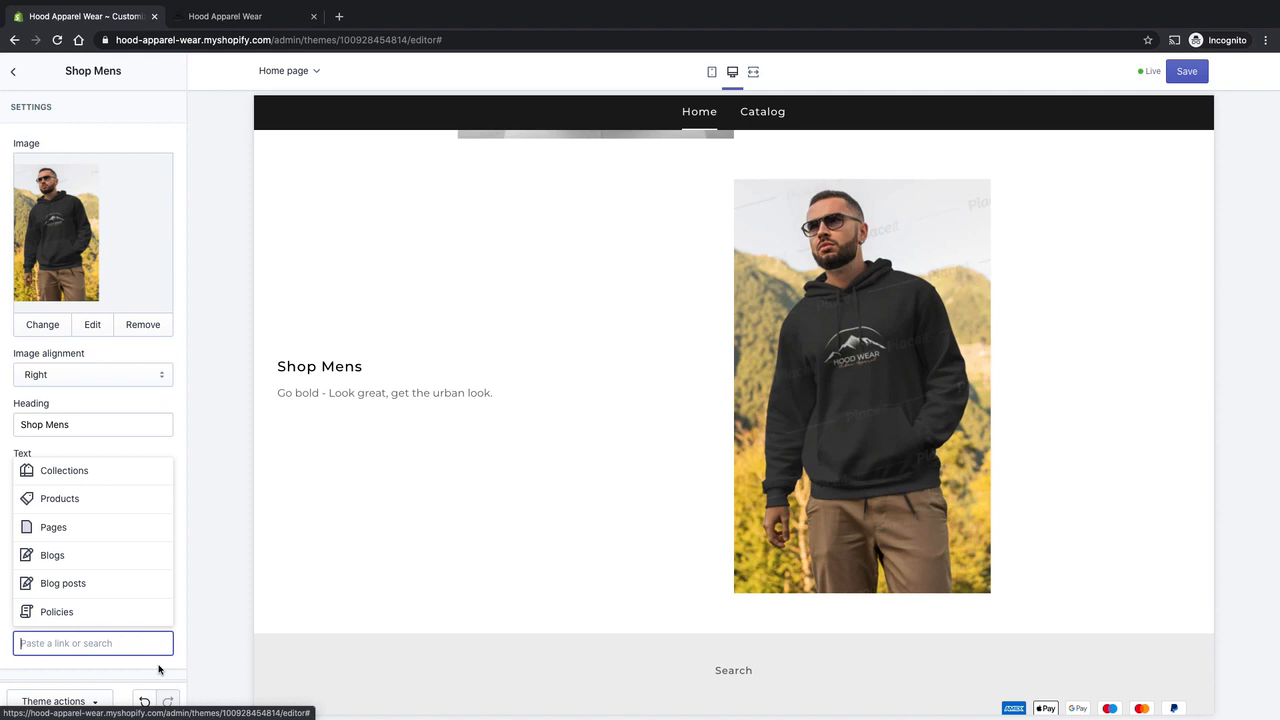
left_click(100, 527)
left_click(95, 588)
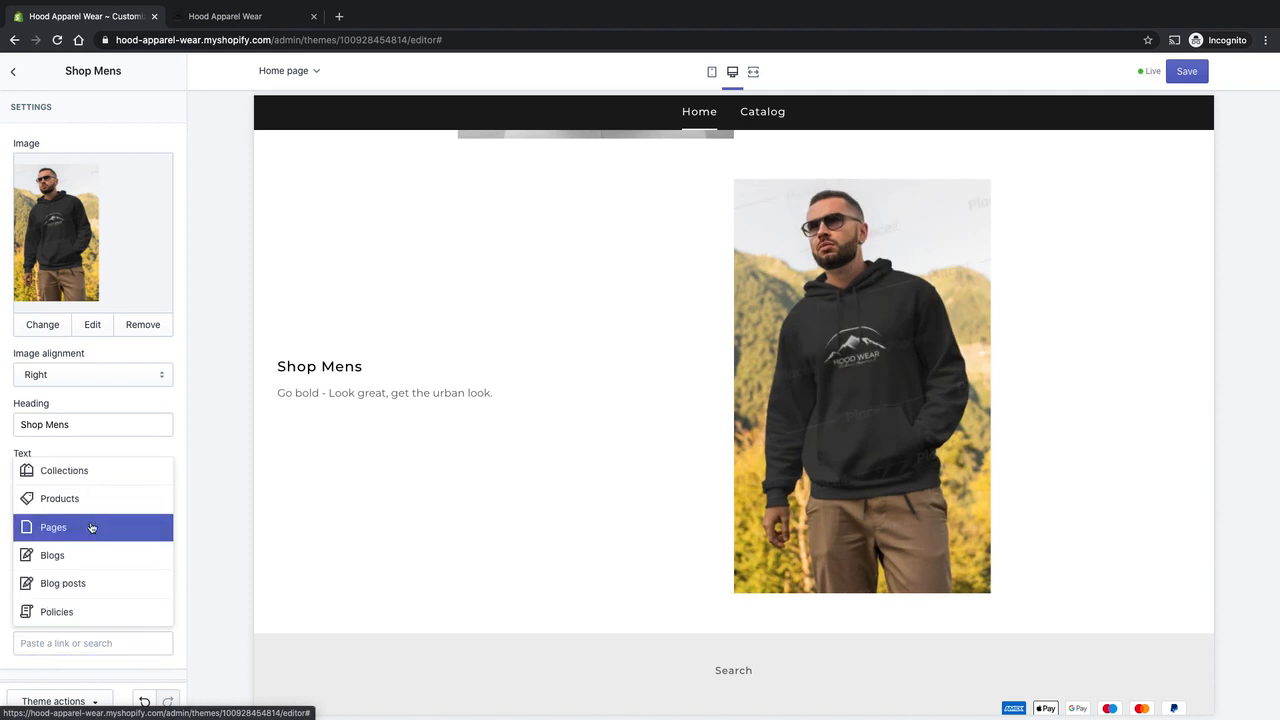
left_click(90, 497)
left_click(80, 502)
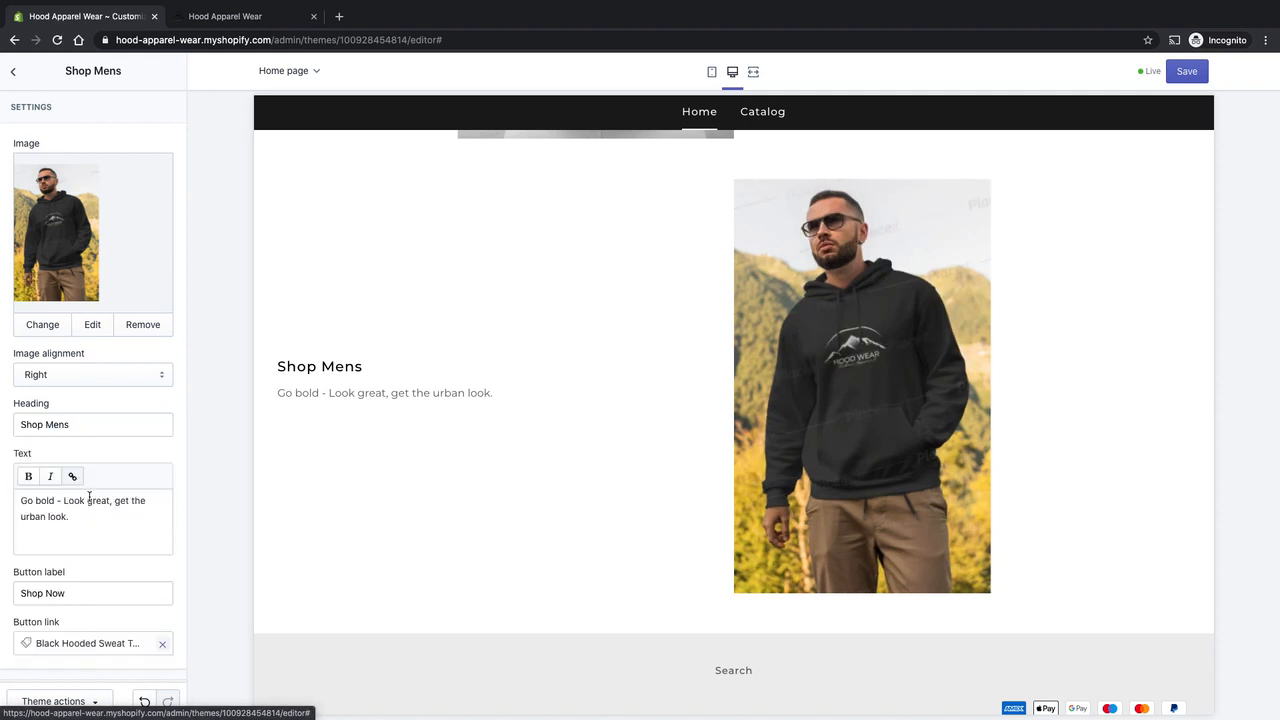
left_click(103, 550)
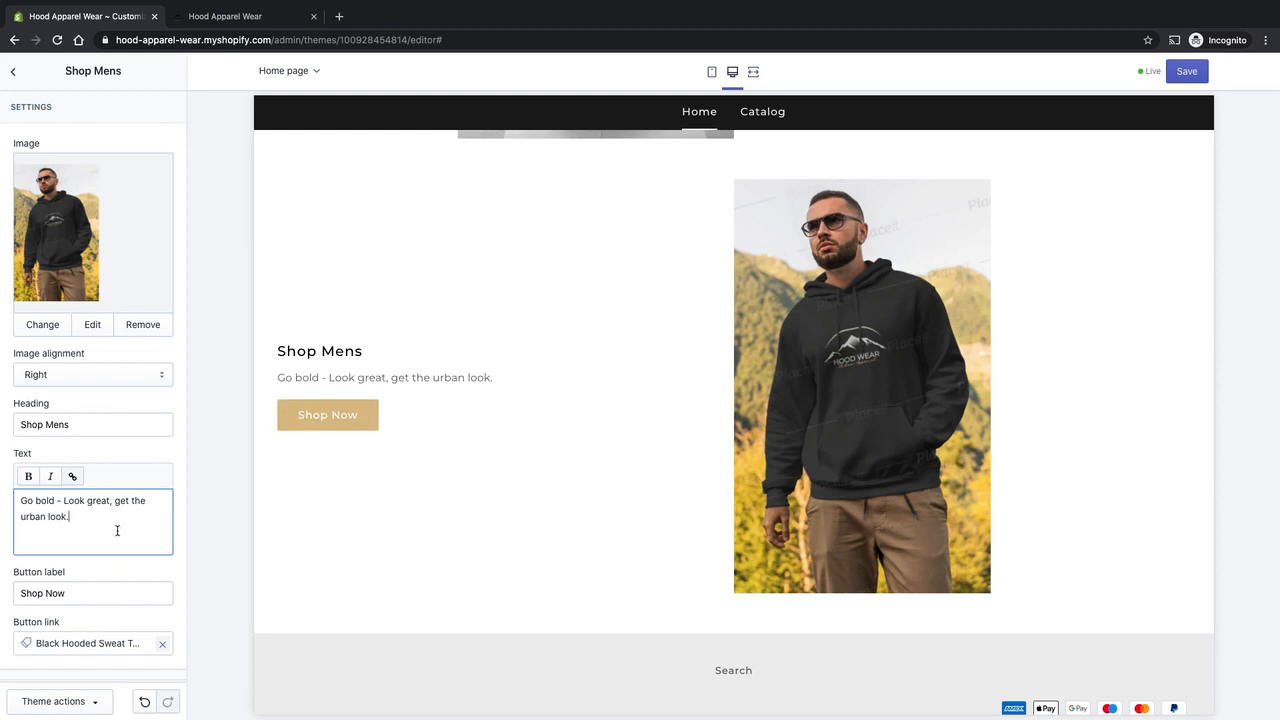
Return to the home page's section list and save the theme changes.
scroll(177, 462, "down", 1)
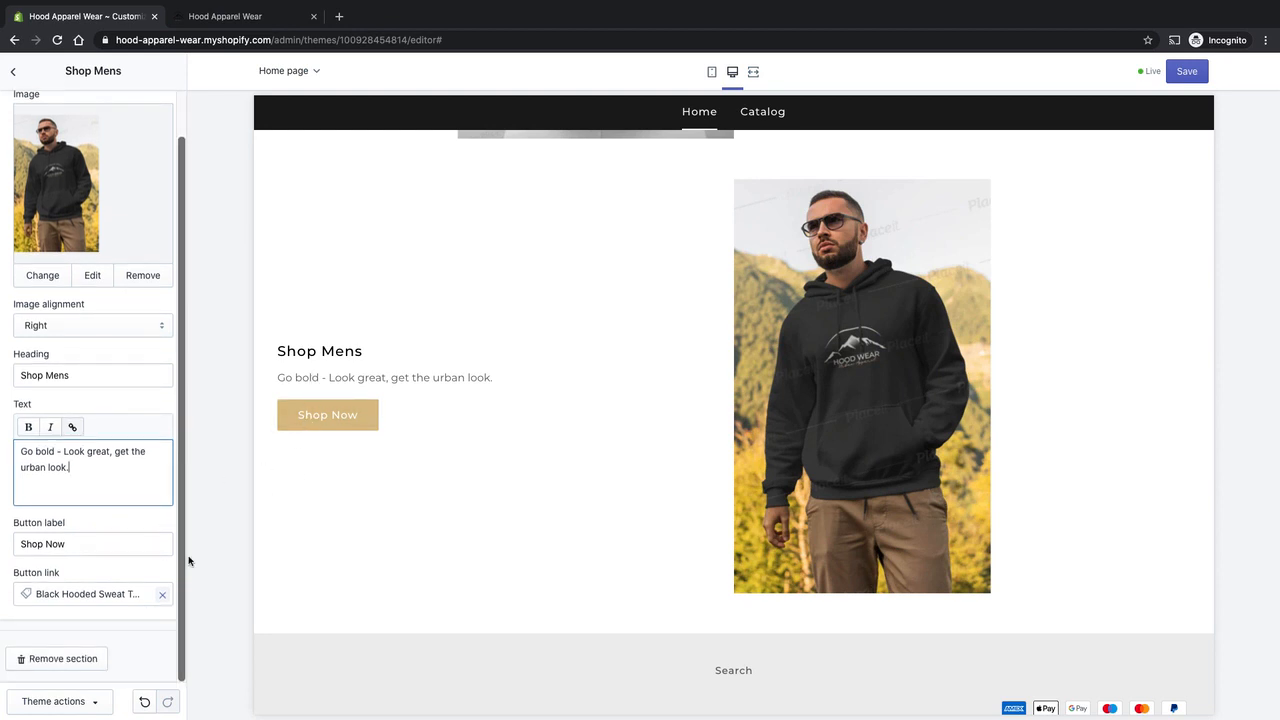
scroll(20, 147, "up", 1)
left_click(13, 71)
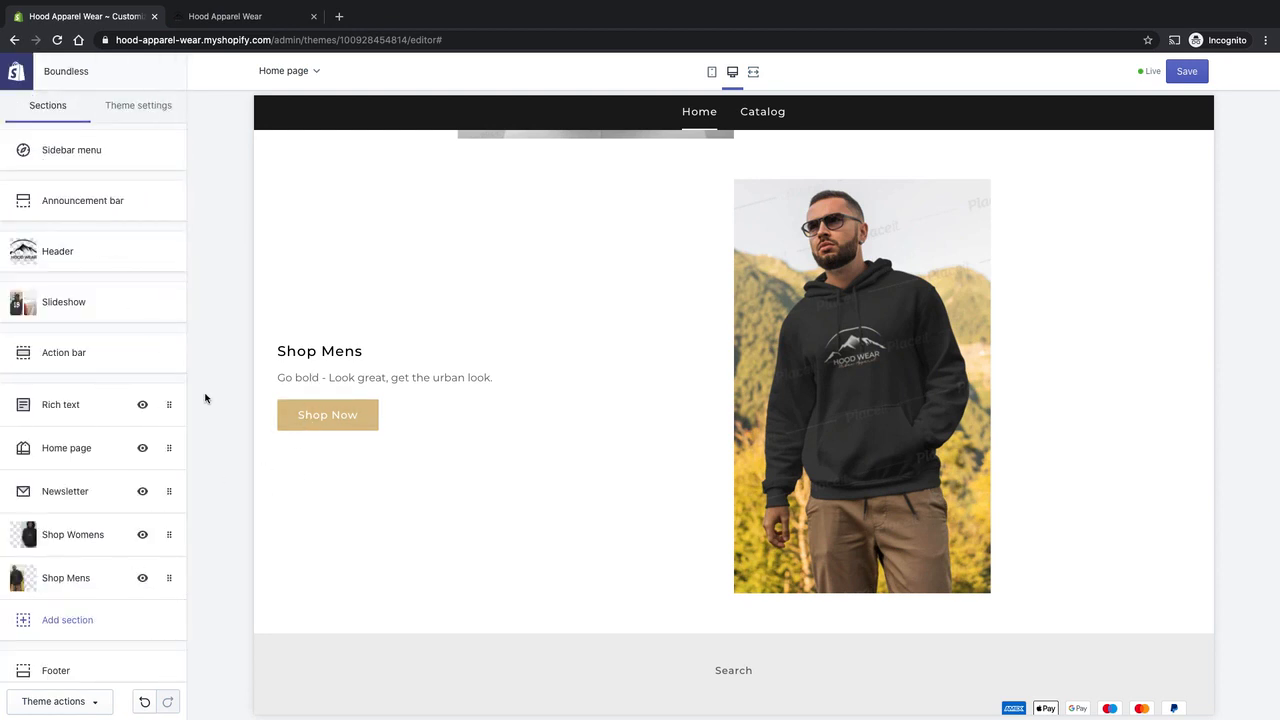
scroll(691, 406, "up", 3)
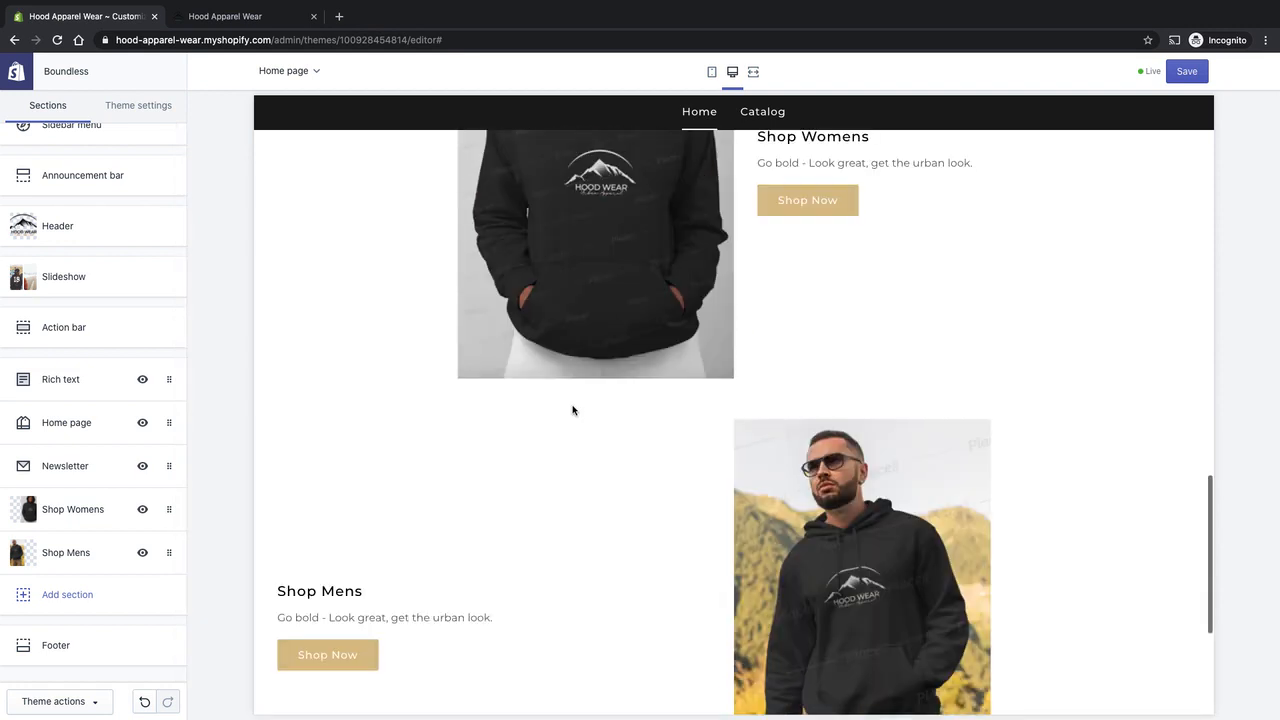
left_click(1187, 71)
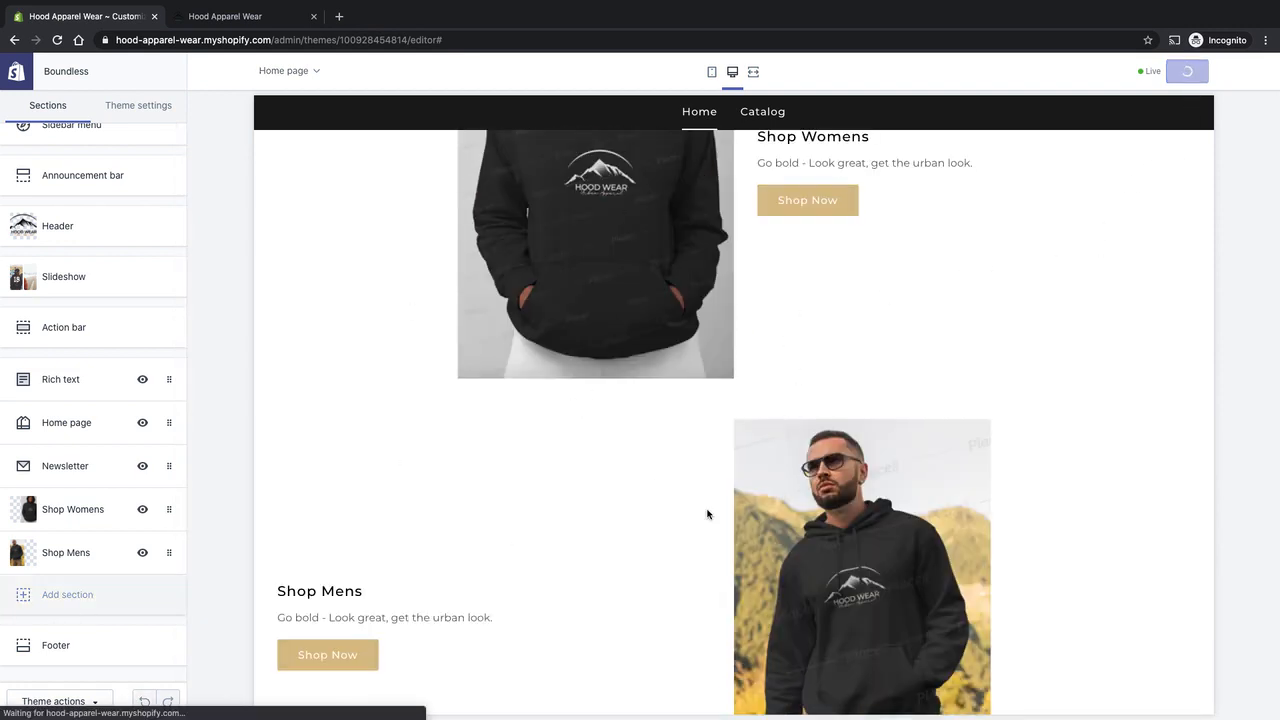
Review the saved home page preview, including the slideshow's slides, the intro text and the product grid.
scroll(706, 452, "up", 10)
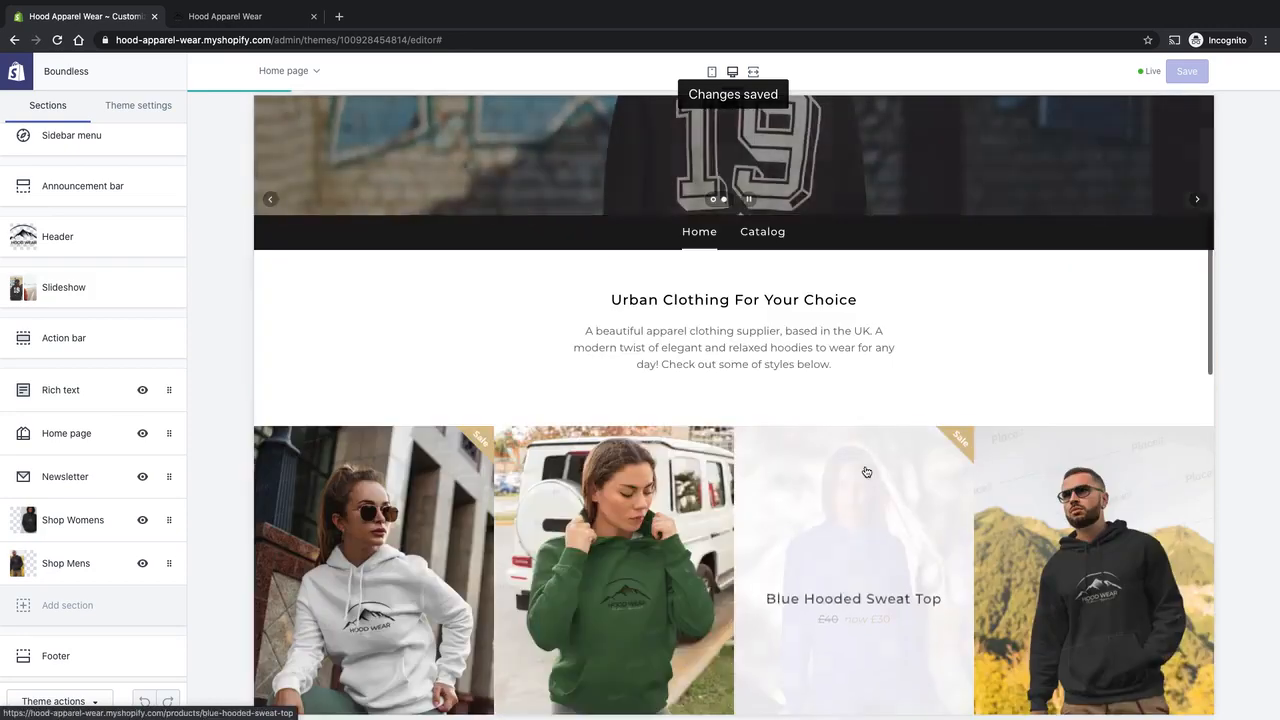
scroll(862, 452, "up", 5)
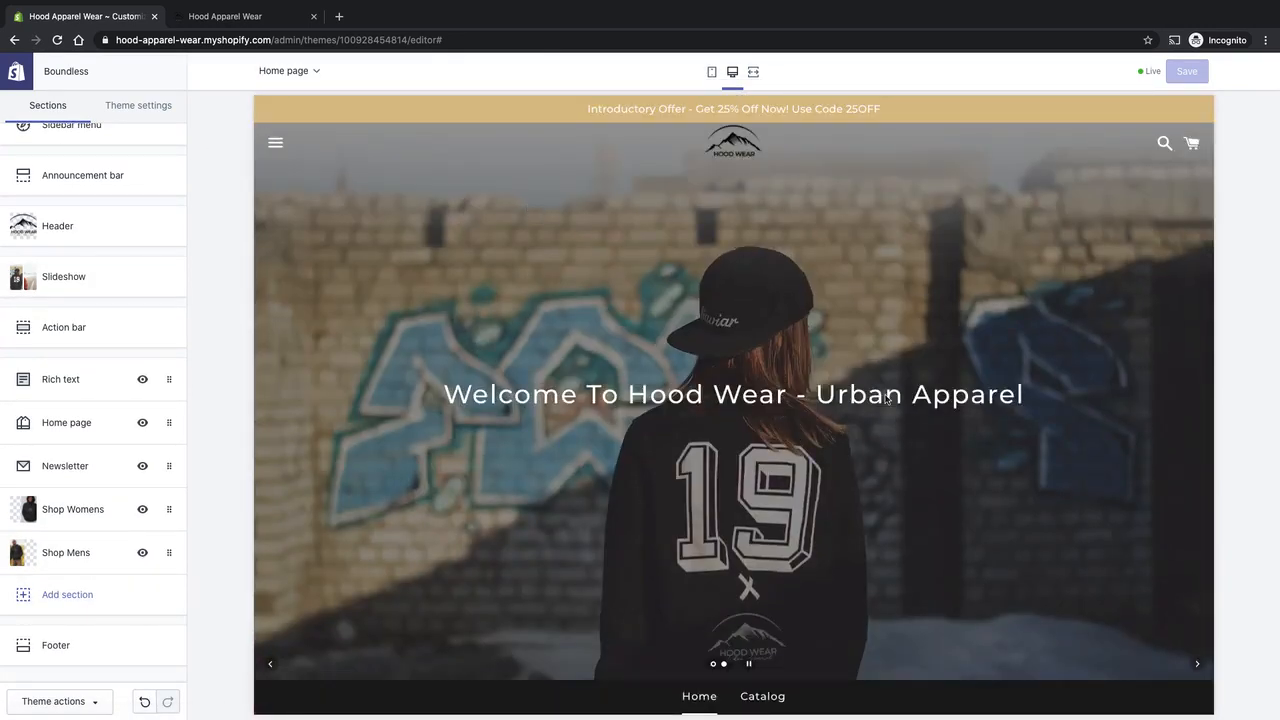
scroll(886, 398, "down", 3)
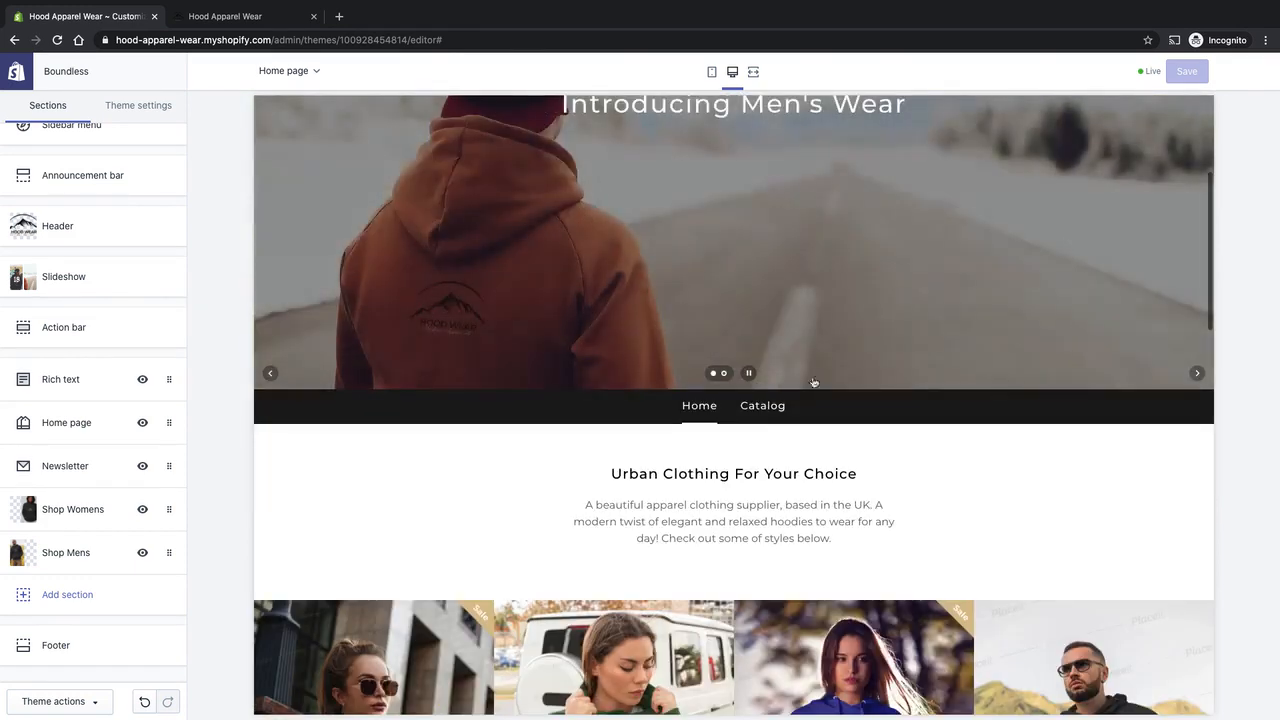
left_click(1198, 374)
scroll(1003, 390, "up", 3)
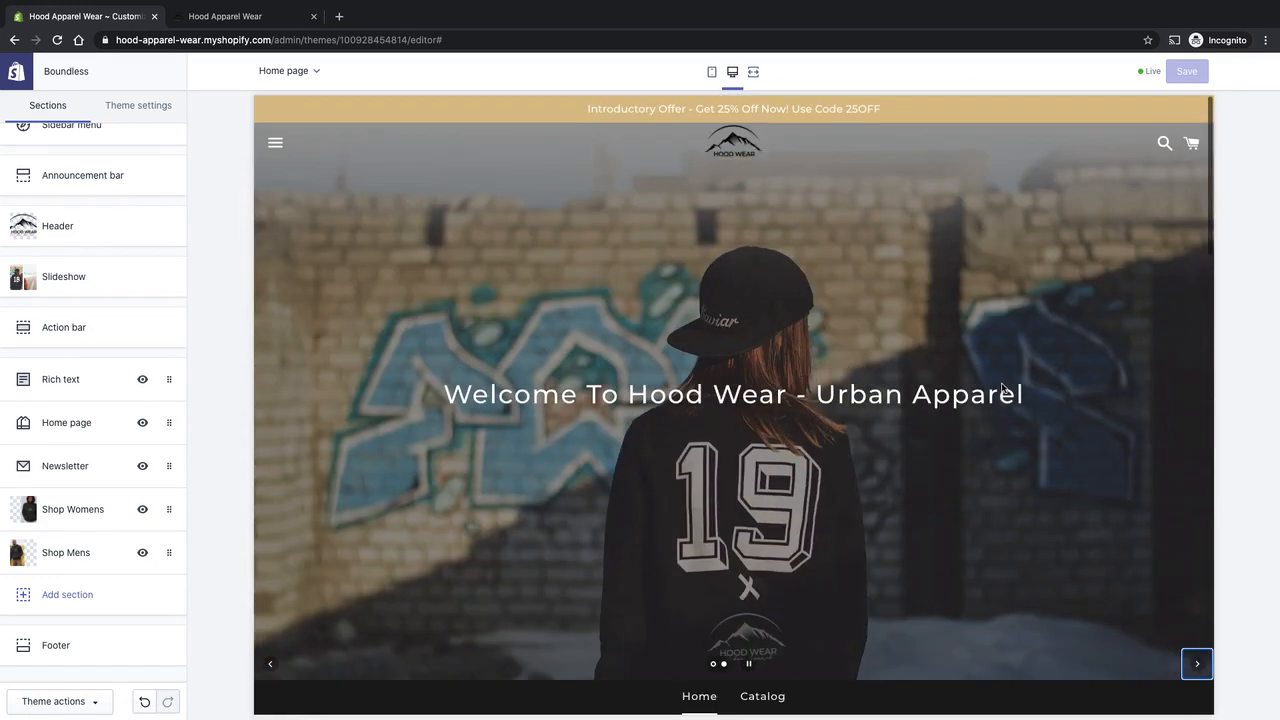
scroll(944, 510, "down", 5)
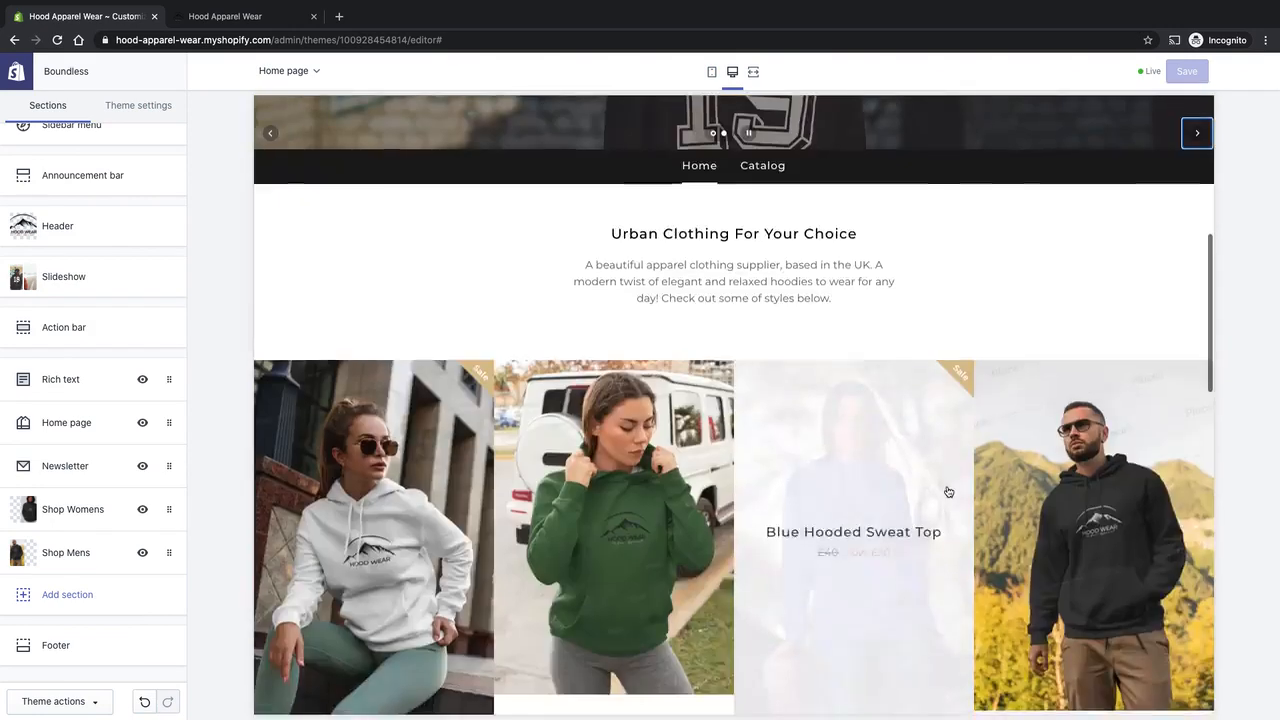
Add a Rich text section to the home page below the Shop Mens section.
scroll(948, 492, "down", 1)
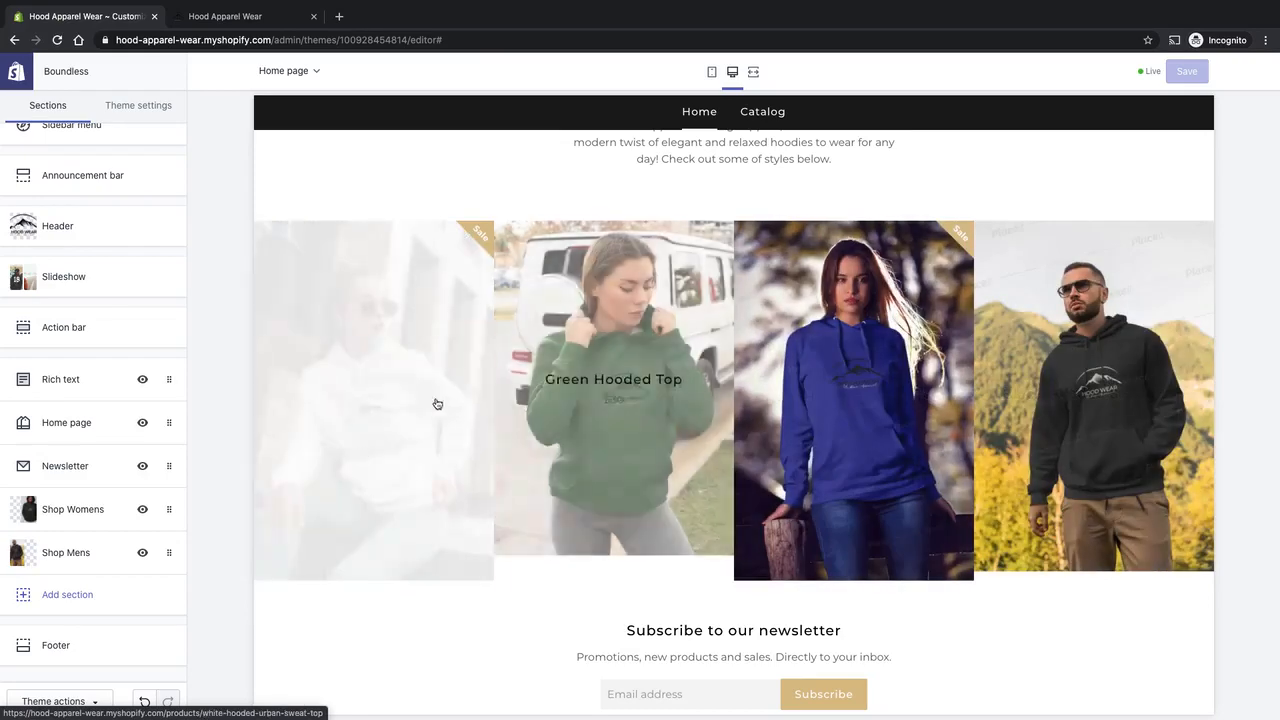
scroll(517, 534, "down", 3)
scroll(960, 197, "up", 3)
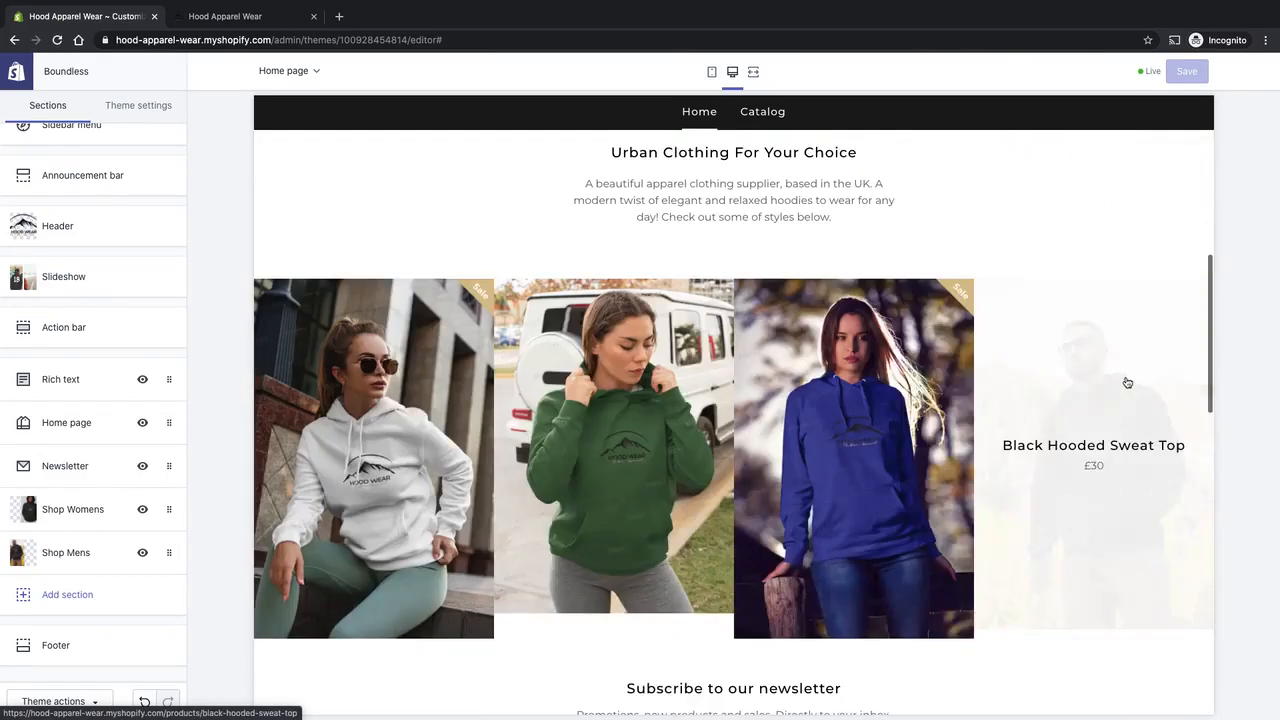
scroll(1090, 365, "up", 1)
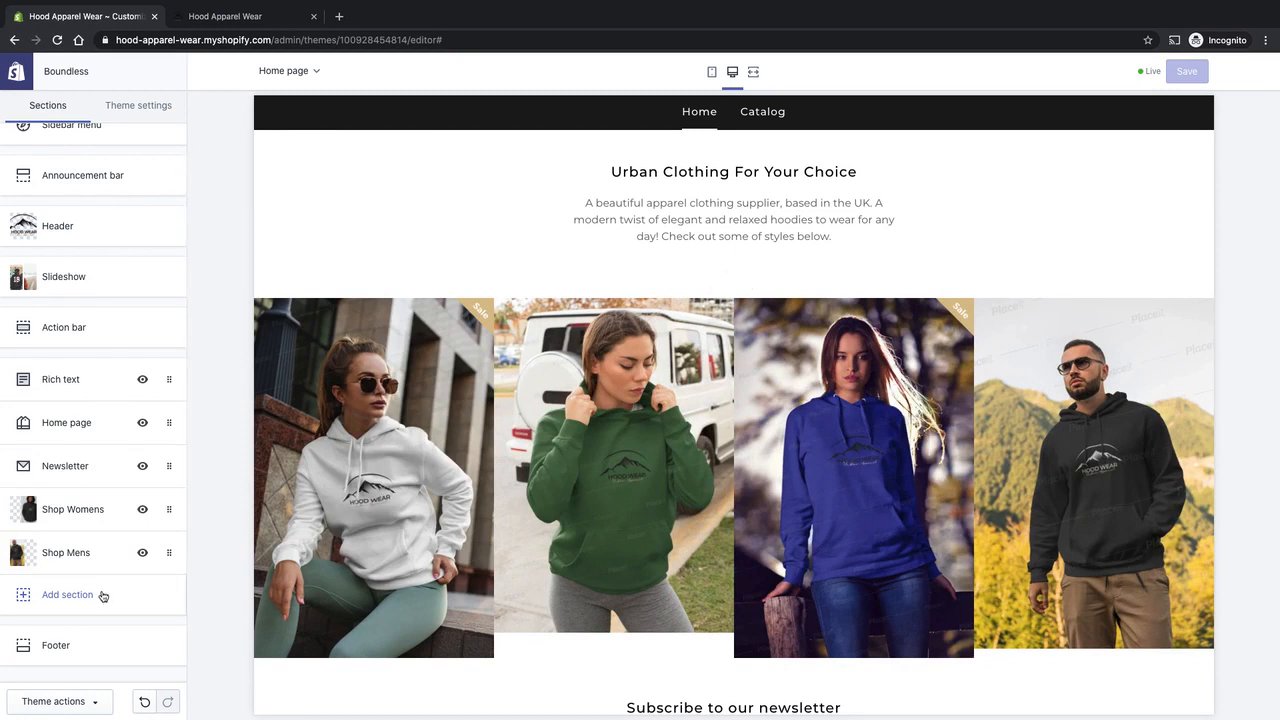
left_click(62, 596)
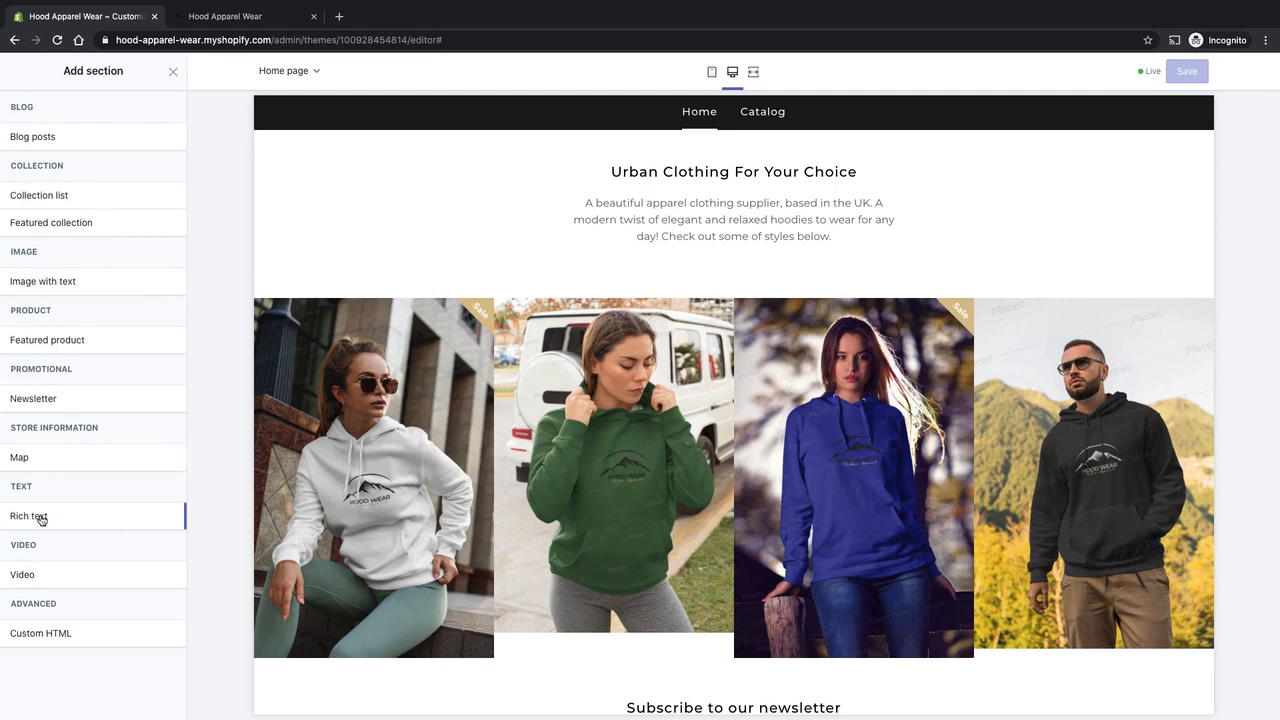
mouse_move(41, 519)
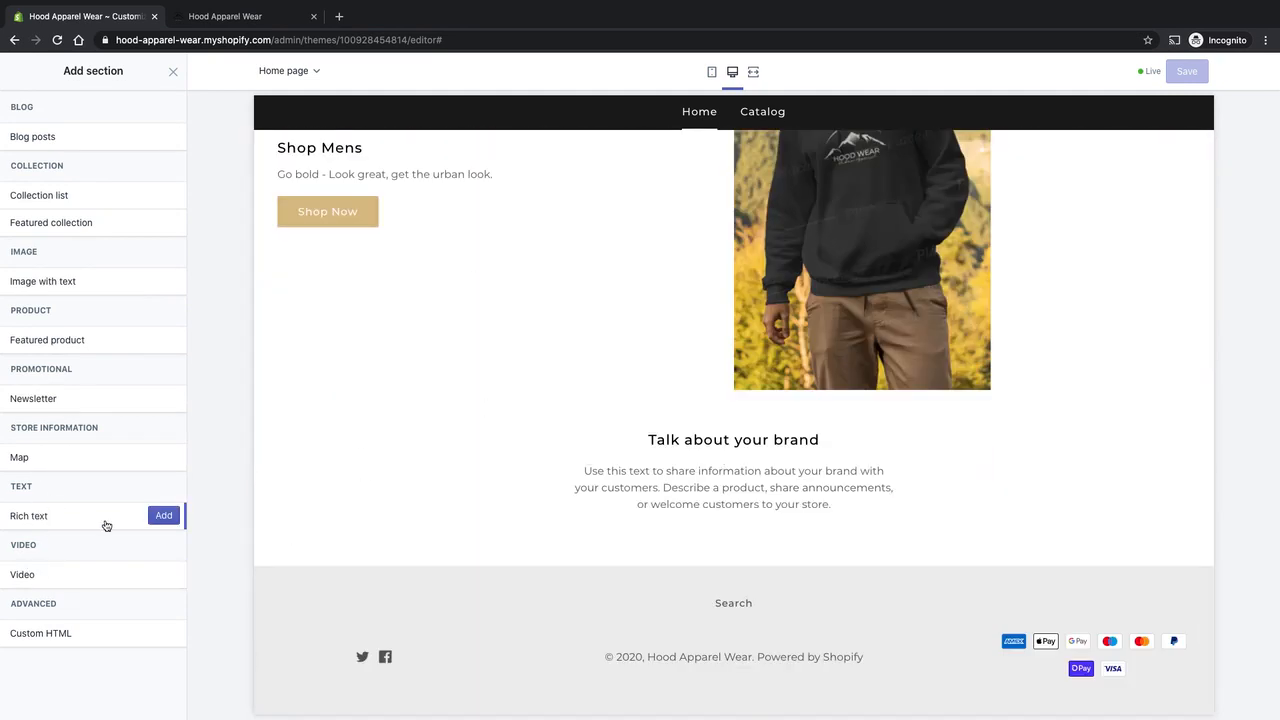
left_click(164, 516)
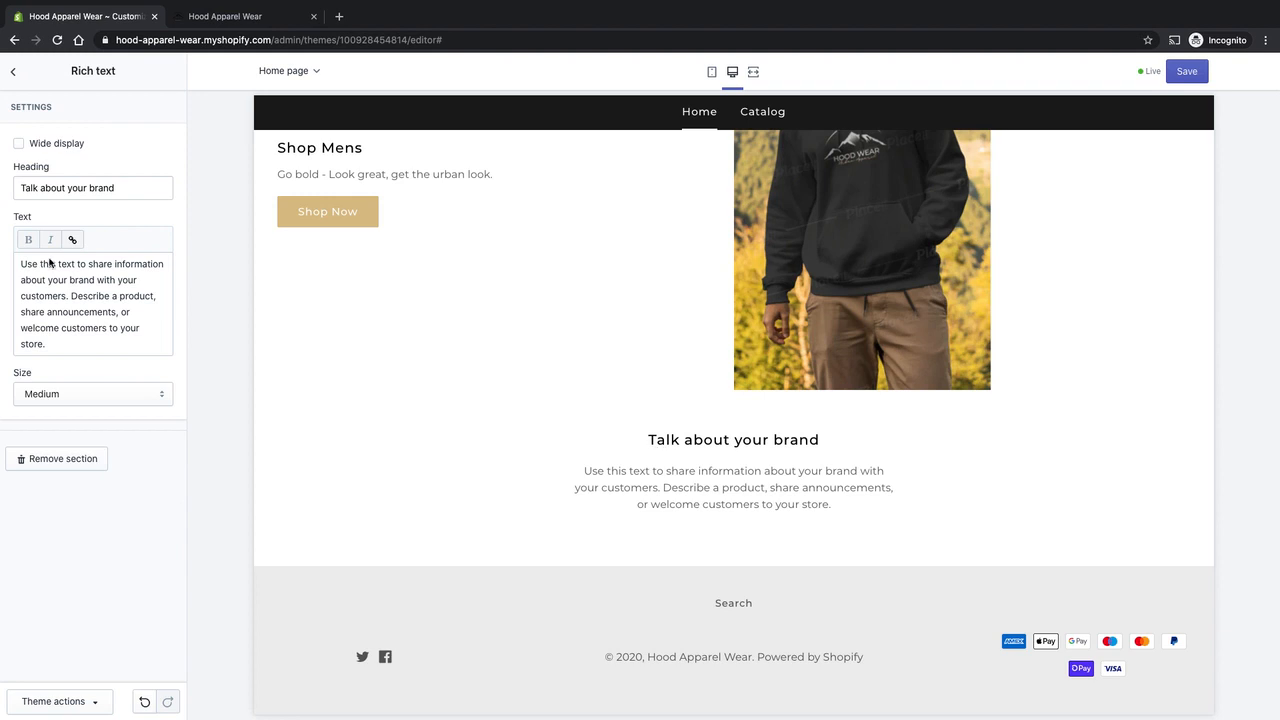
Clear the new rich text section's body text, set its heading to "Featured Products" and keep the size at Medium.
left_click_drag(112, 342, 4, 268)
key("BackSpace")
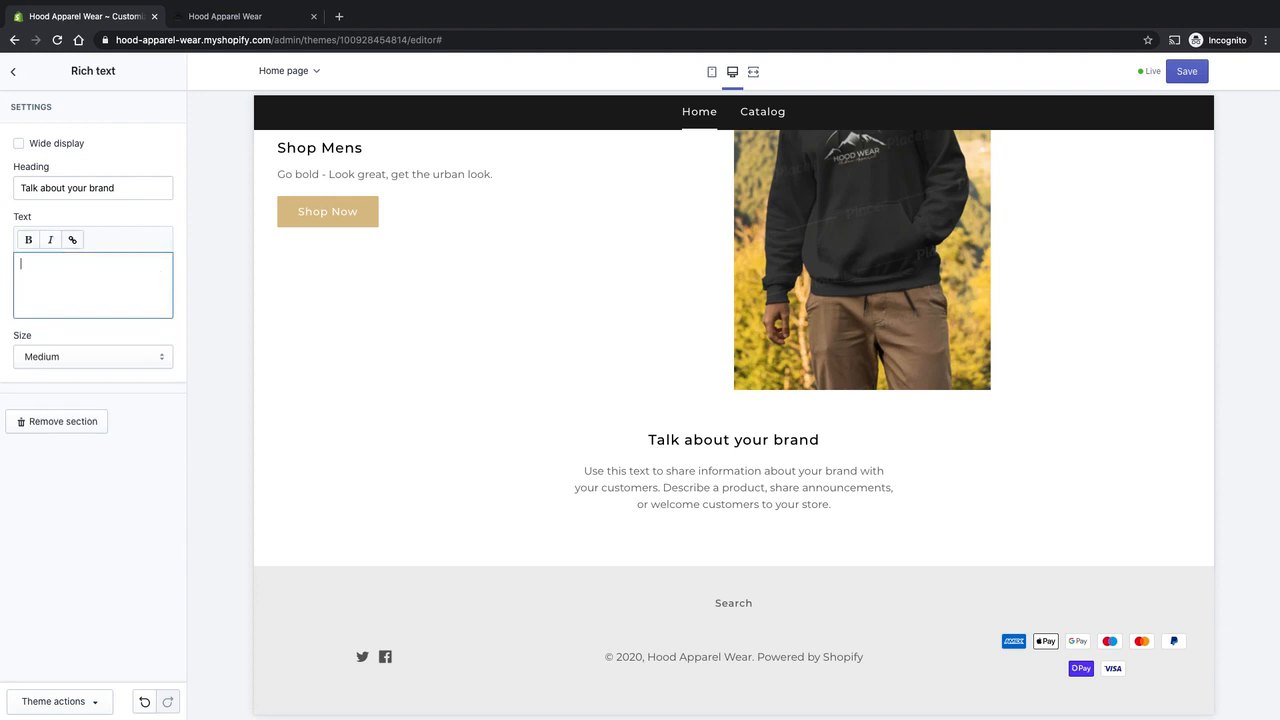
left_click(143, 188)
key("super+a")
type("Fe")
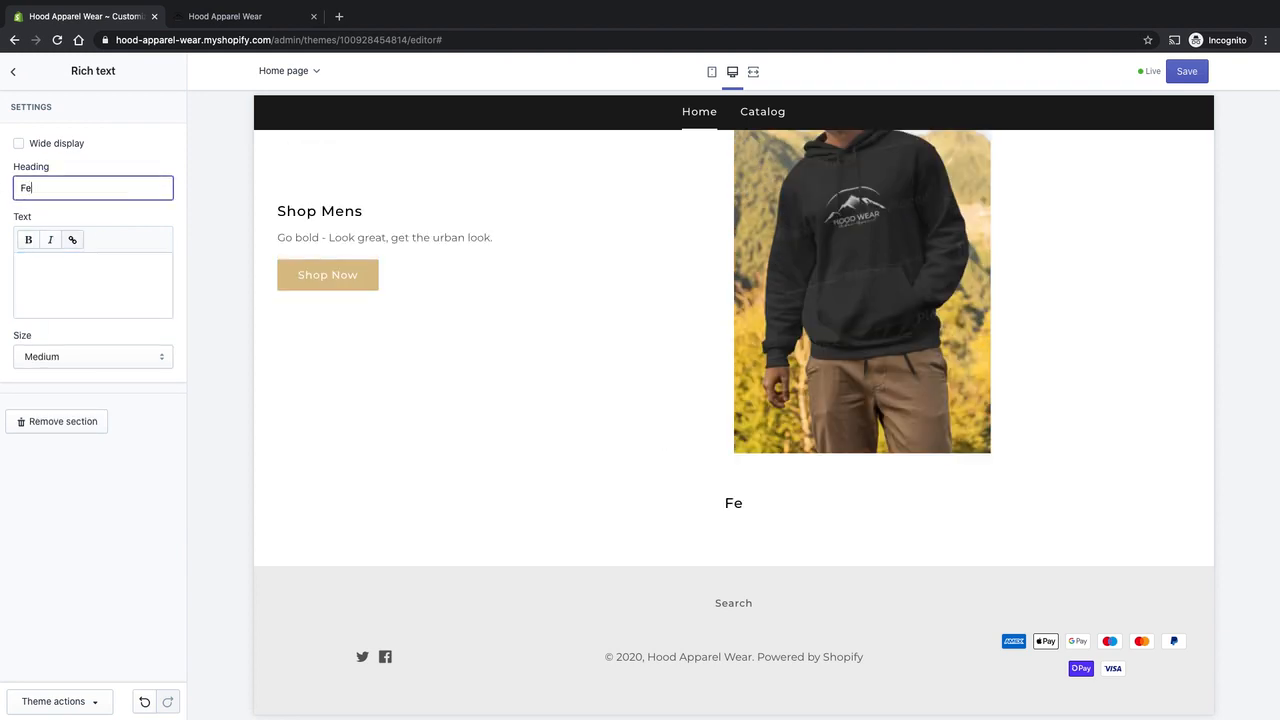
type("atured Products")
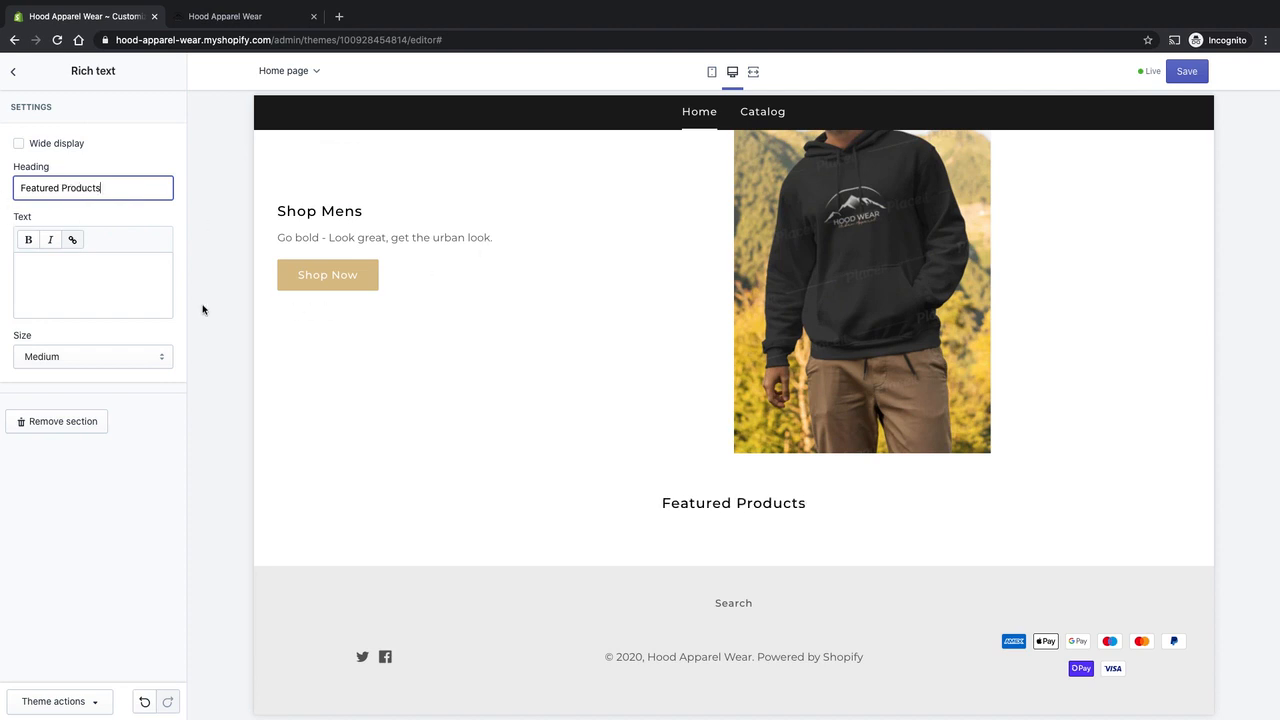
left_click(148, 360)
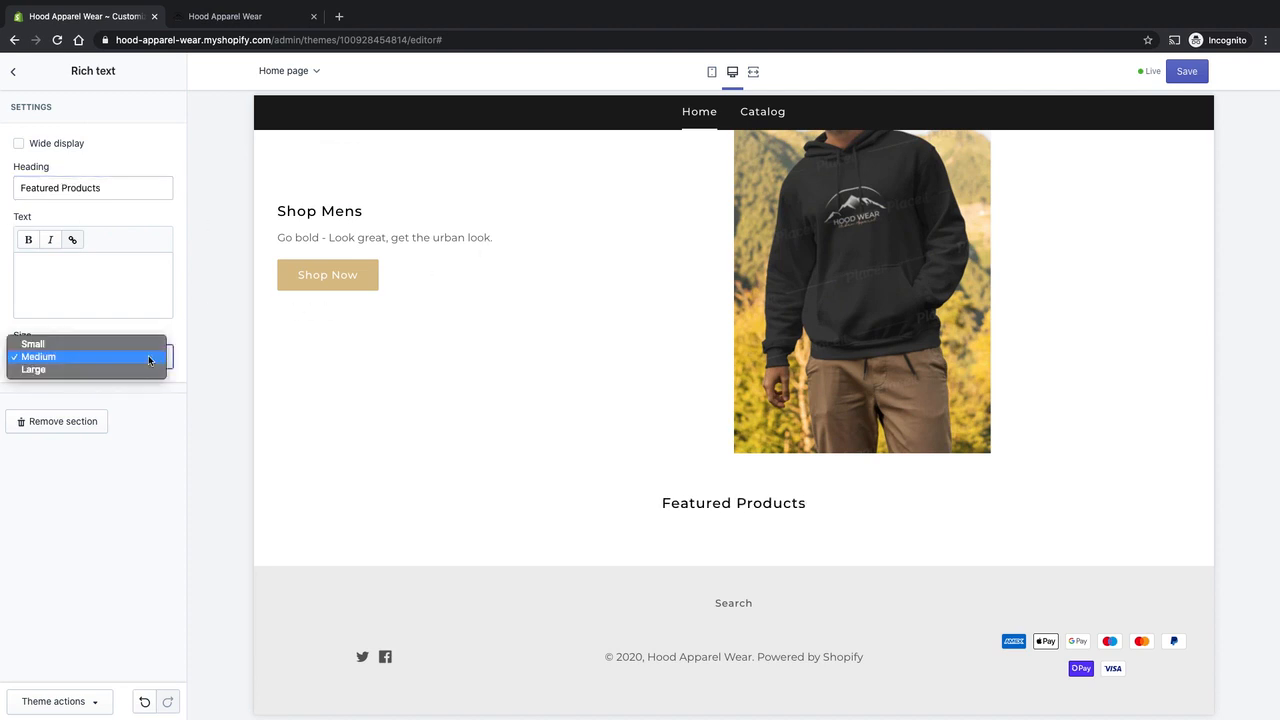
left_click(148, 356)
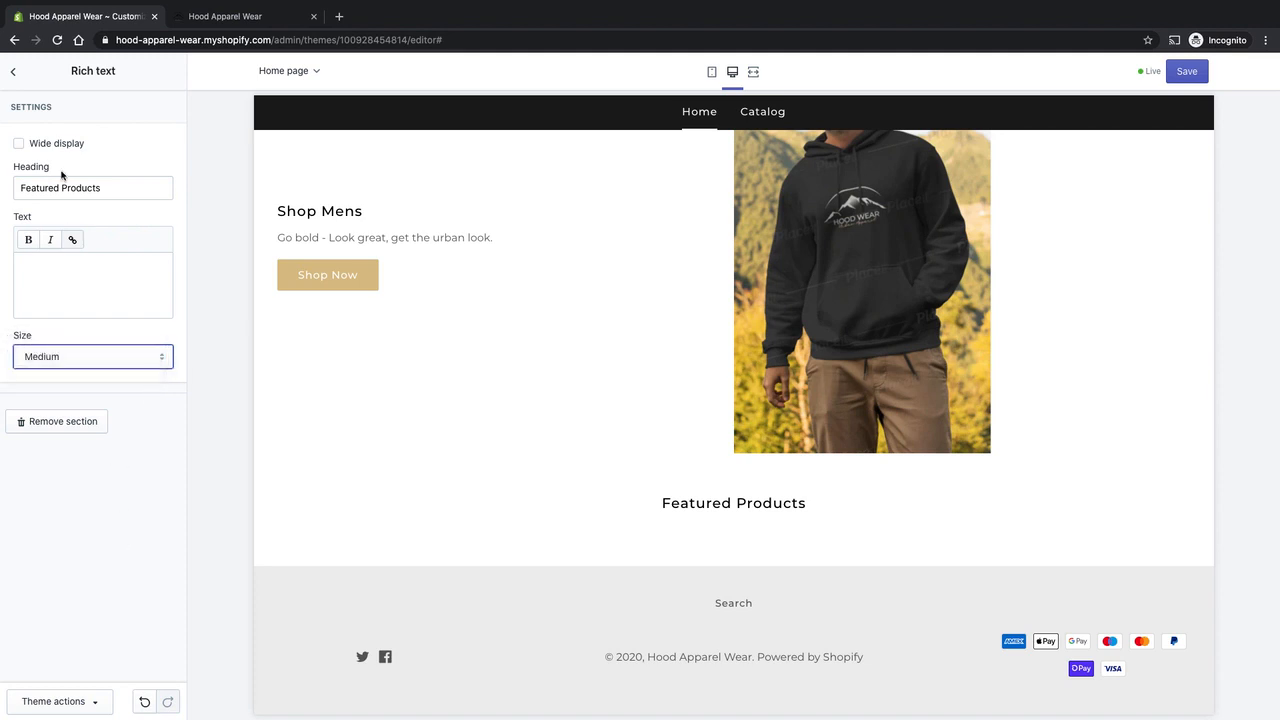
Move the Featured Products rich text section directly above the Home page product grid section and check its placement in the preview.
left_click(13, 71)
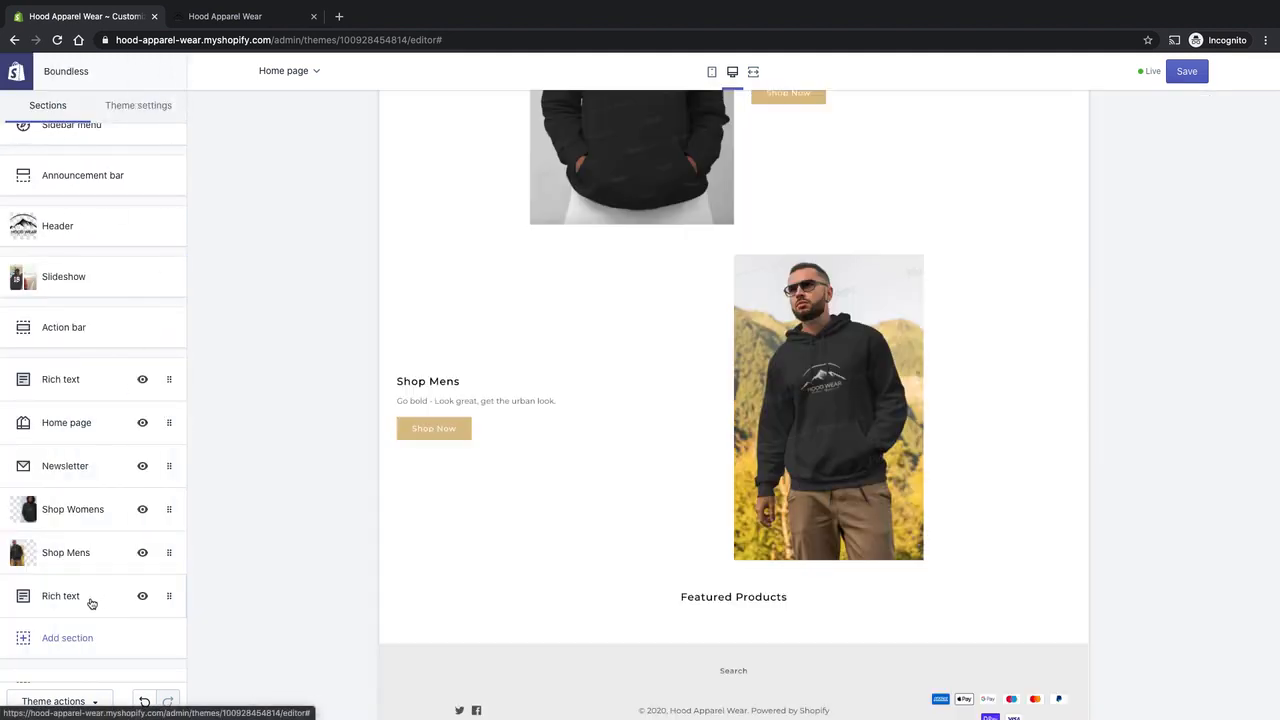
left_click_drag(91, 603, 106, 430)
scroll(771, 457, "up", 5)
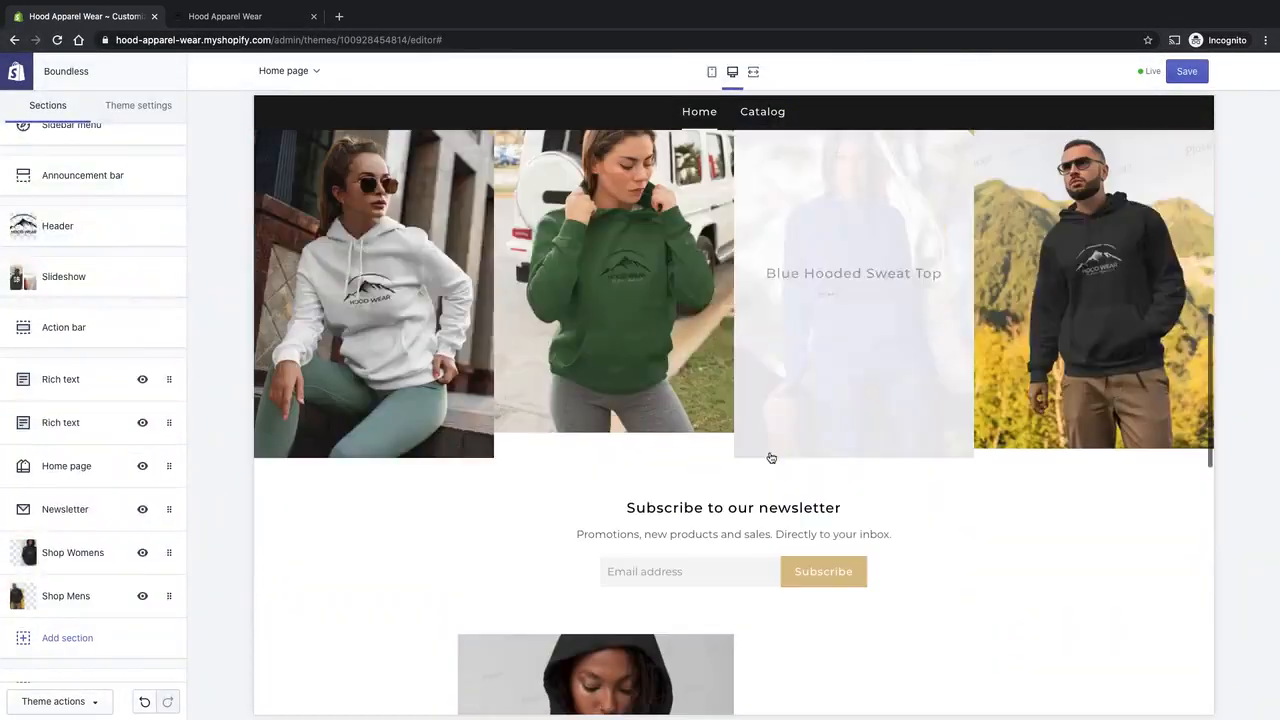
scroll(771, 457, "up", 3)
scroll(840, 400, "down", 2)
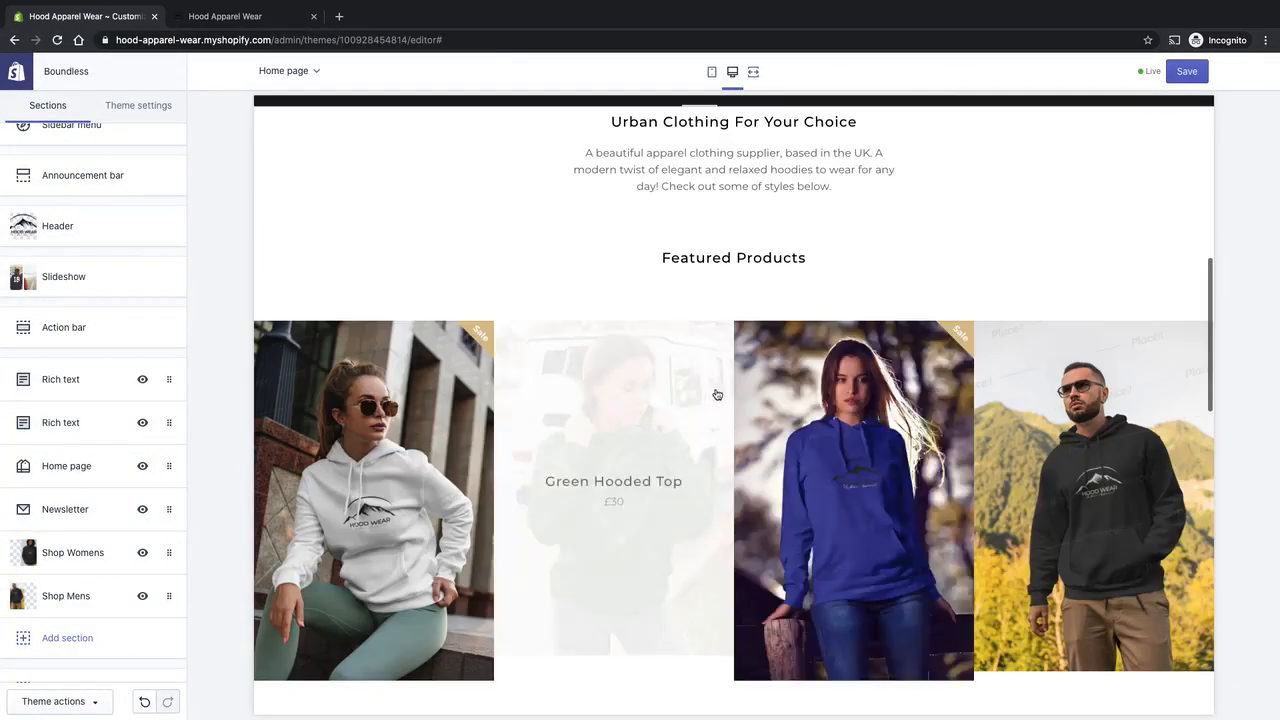
scroll(940, 280, "up", 2)
scroll(830, 300, "down", 2)
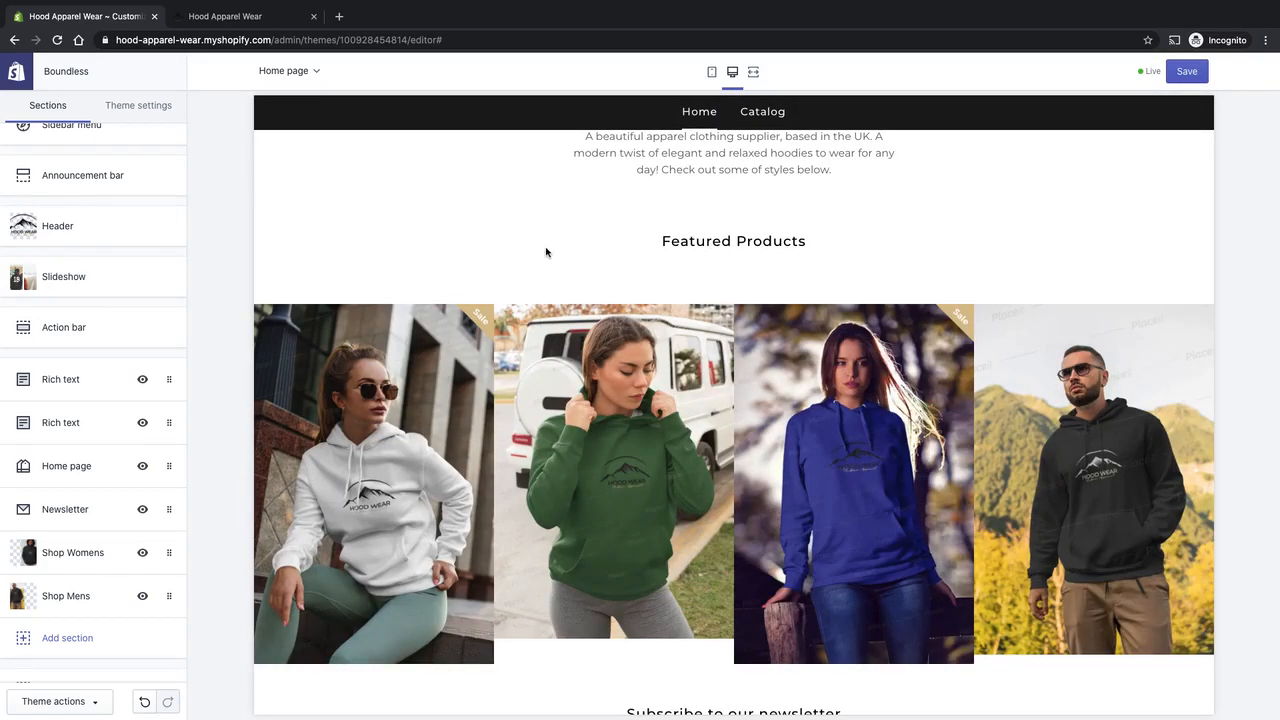
Switch to the wireframe image and examine the text heading above the row of four product boxes.
key("super+Tab")
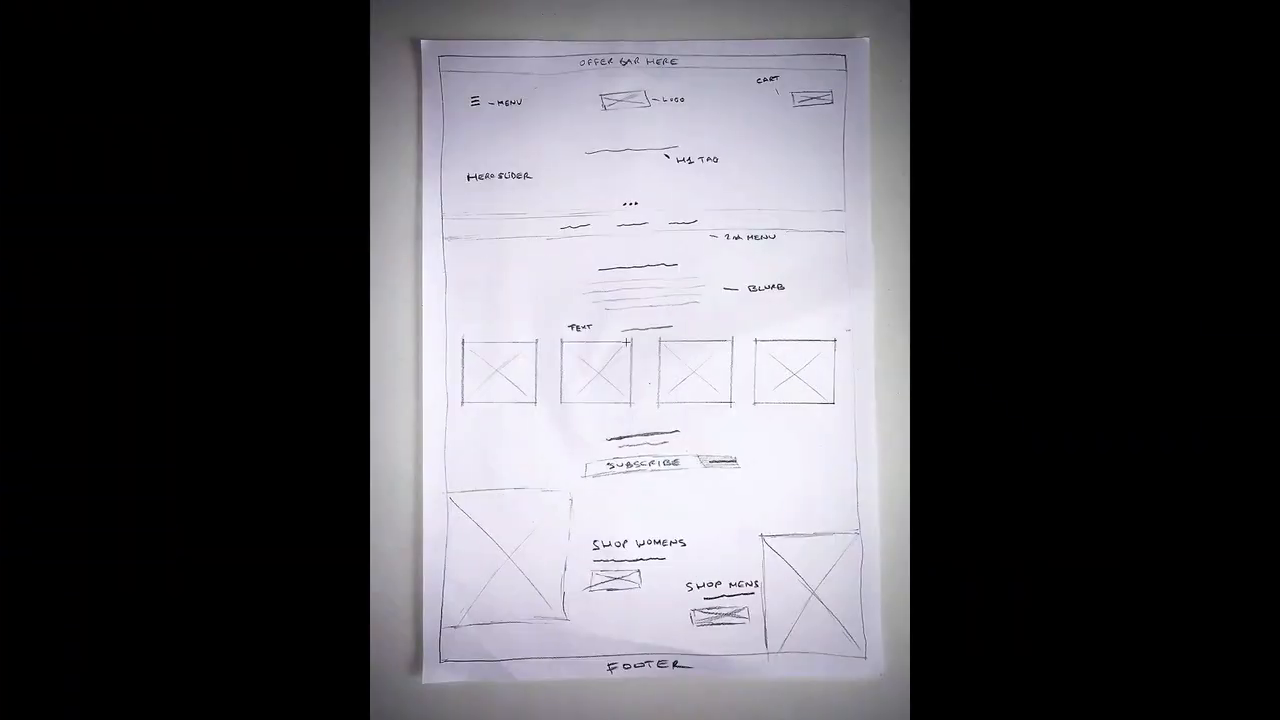
left_click_drag(607, 318, 683, 340)
left_click(558, 321)
left_click_drag(558, 321, 701, 338)
left_click(748, 292)
left_click_drag(437, 321, 871, 424)
key("super+Tab")
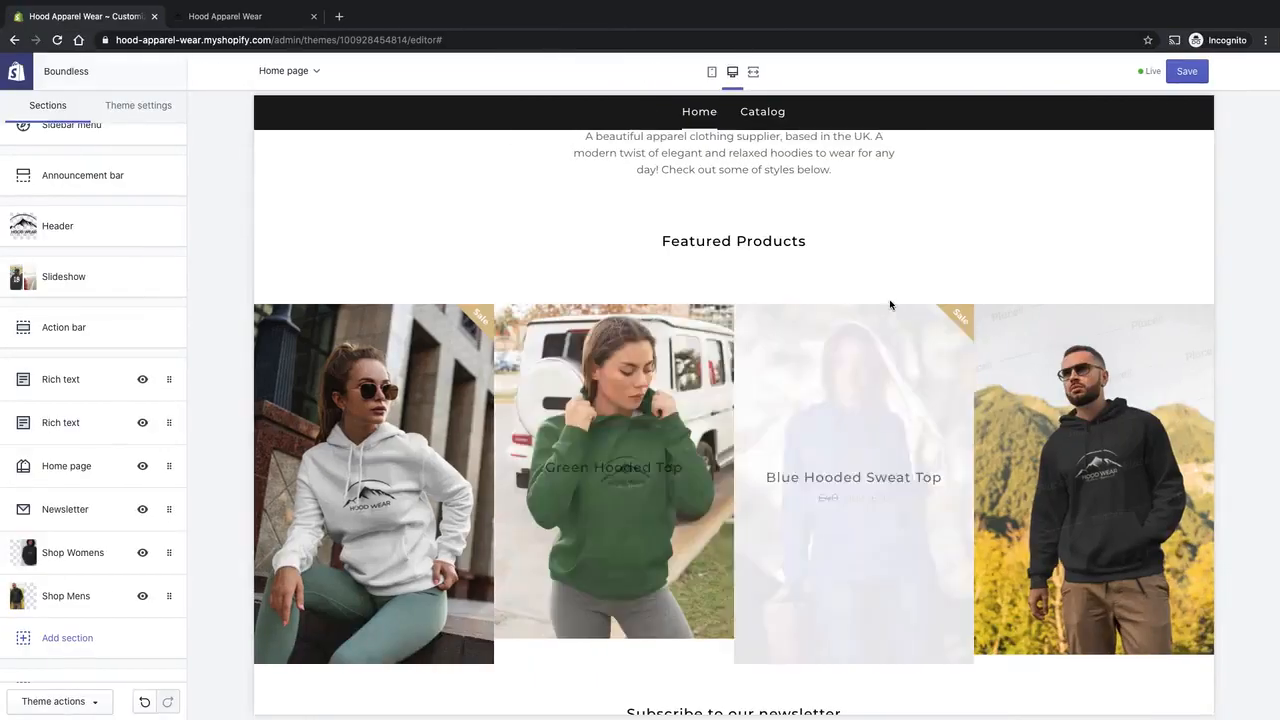
Save the theme changes and review the newsletter, Shop Womens, Shop Mens and footer areas in the preview.
left_click(1187, 71)
scroll(700, 280, "down", 3)
scroll(783, 346, "down", 5)
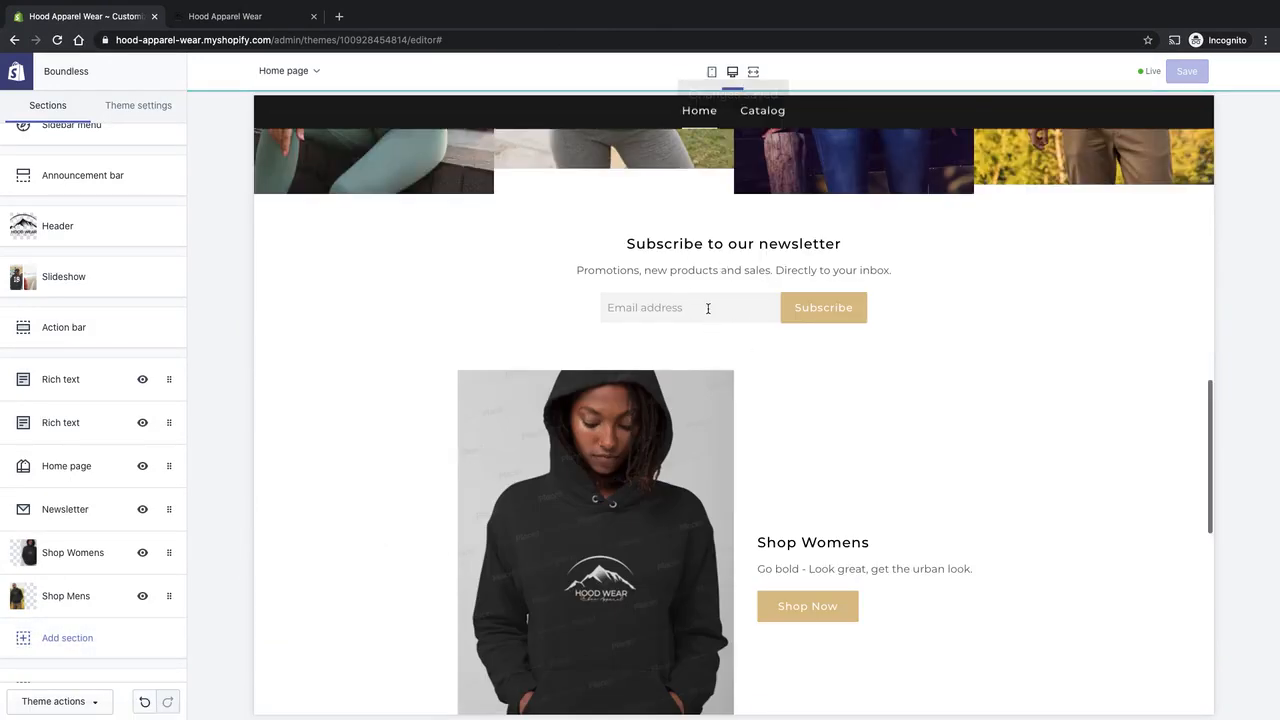
scroll(380, 338, "down", 3)
scroll(356, 342, "down", 5)
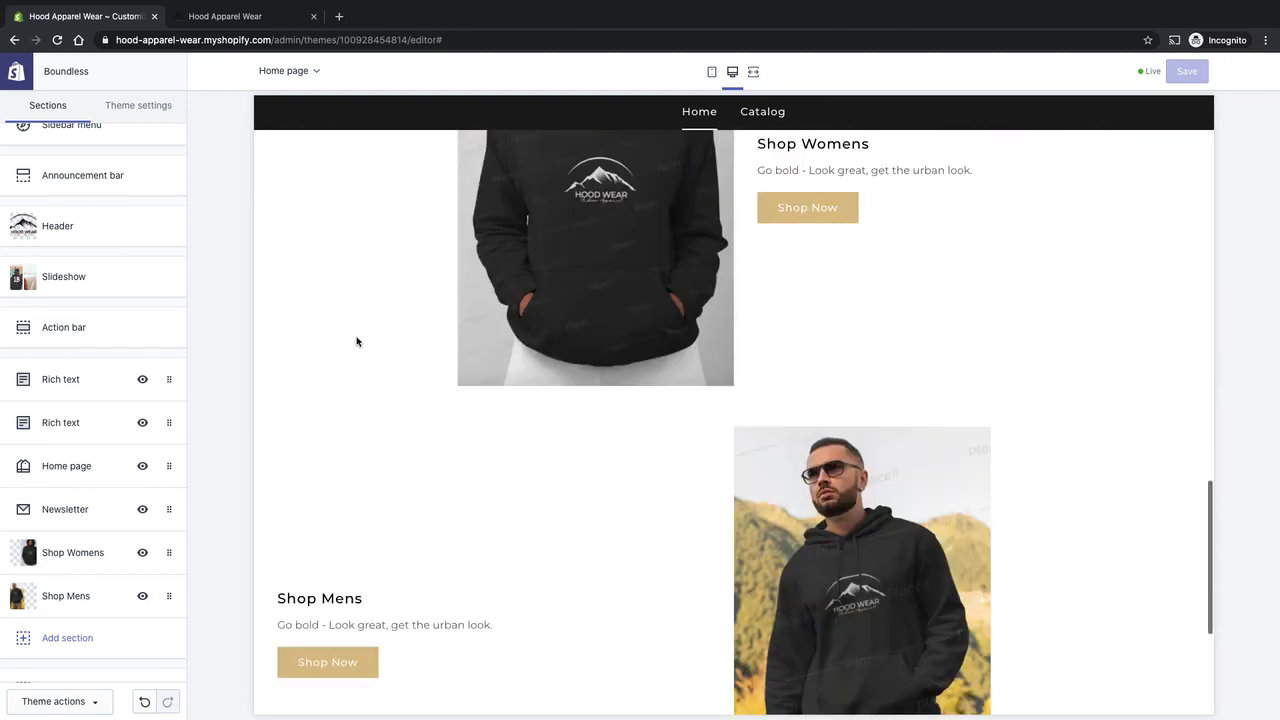
scroll(900, 336, "down", 1)
scroll(900, 336, "down", 5)
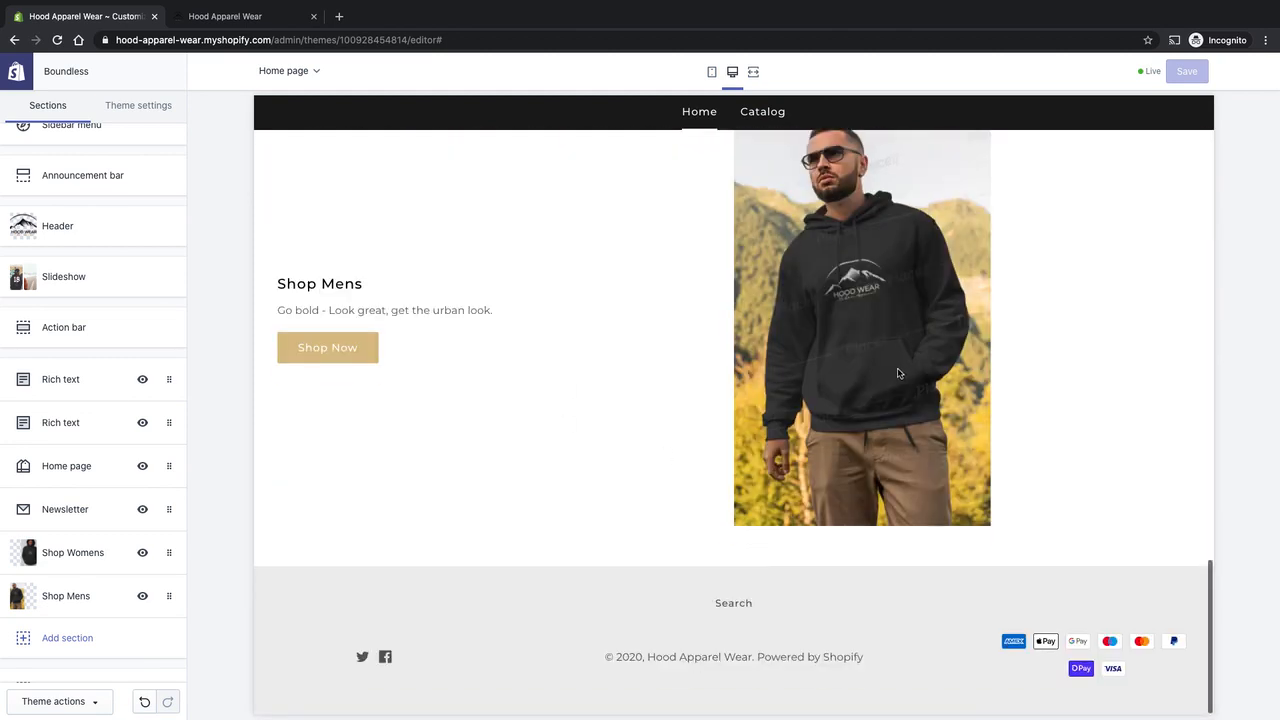
scroll(803, 366, "up", 10)
scroll(390, 395, "down", 4)
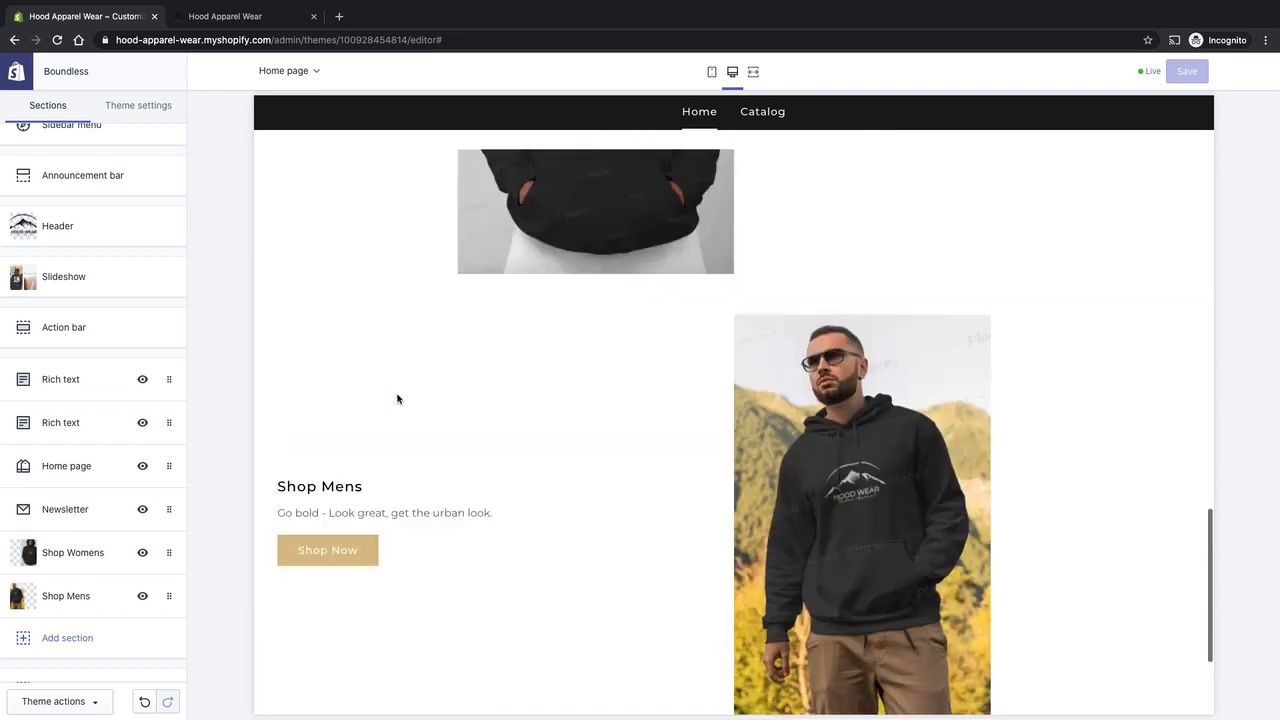
scroll(397, 397, "up", 7)
Reload the storefront home page in the other browser tab and hide the theme preview bar.
left_click(262, 16)
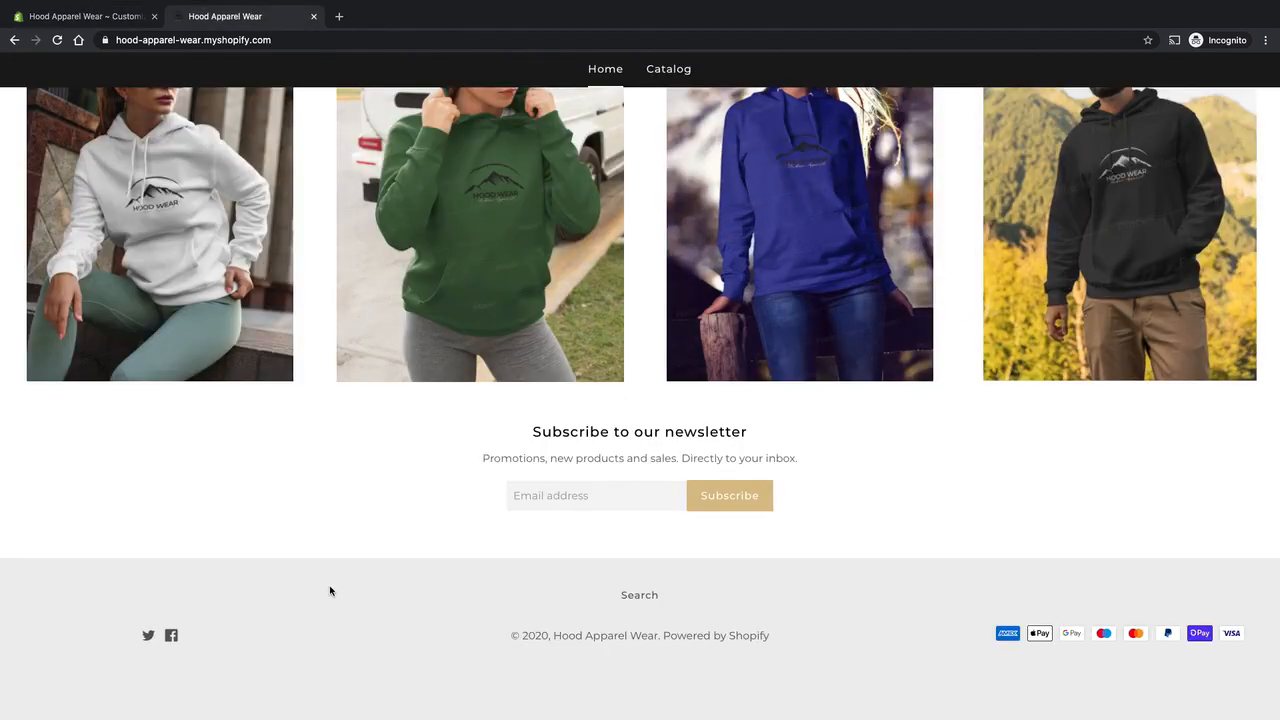
key("super+r")
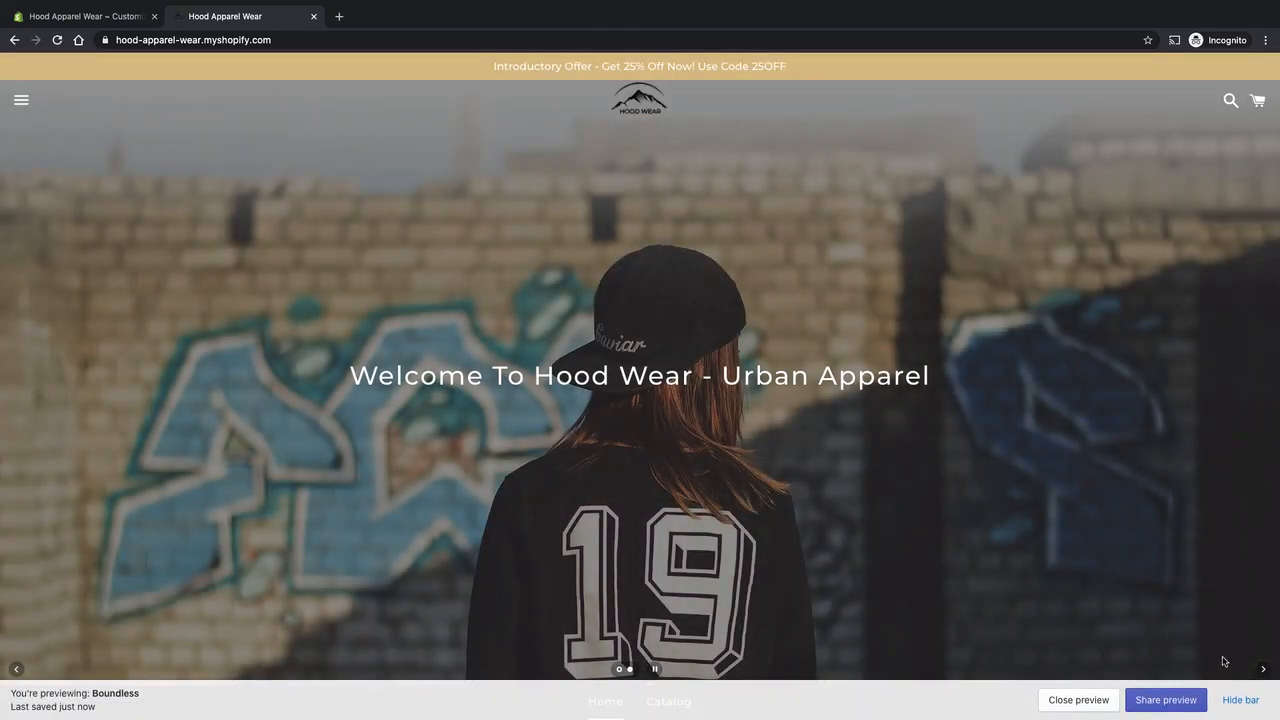
left_click(1233, 703)
Review the storefront home page from the slideshow down to the footer and check the links in its sidebar menu.
scroll(786, 377, "down", 5)
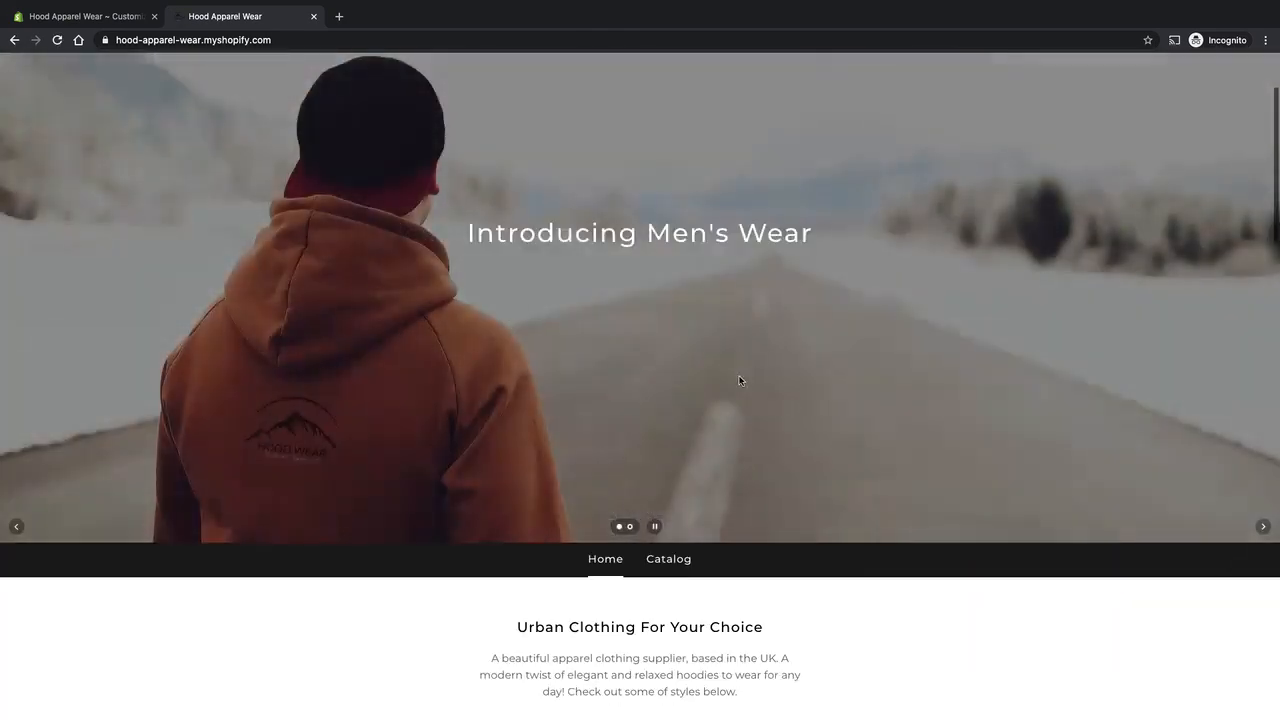
scroll(786, 377, "down", 6)
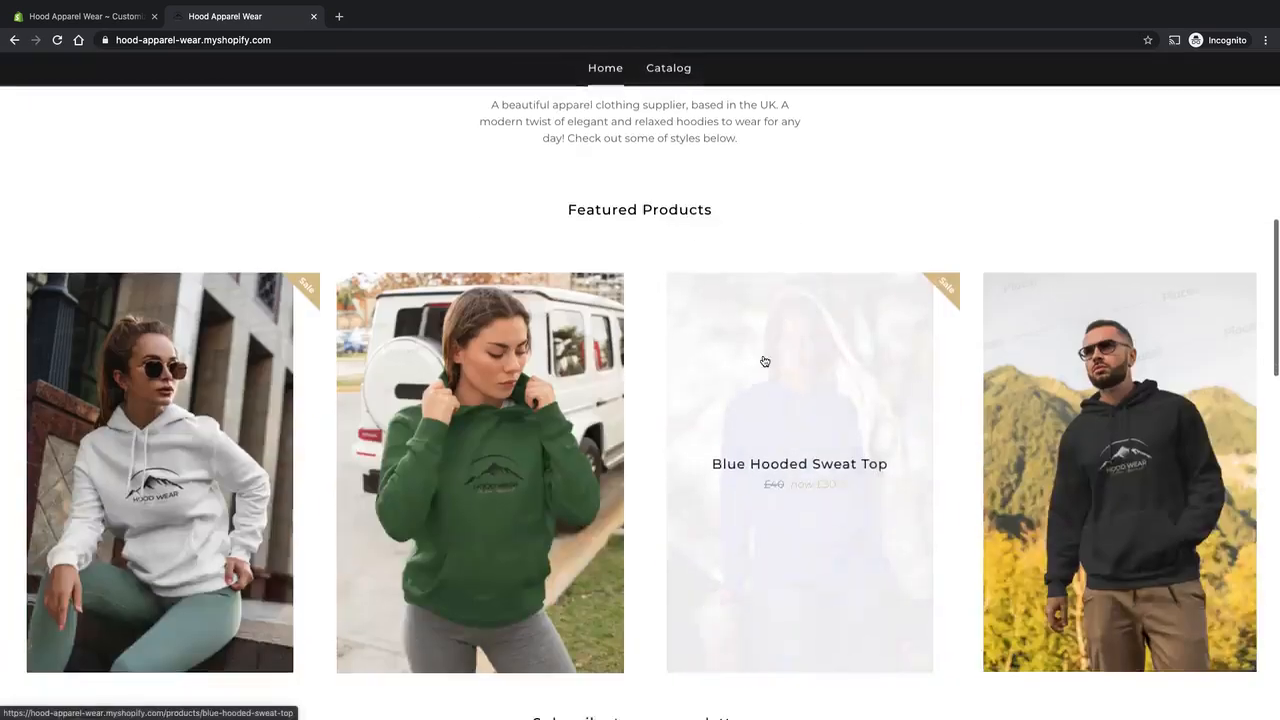
scroll(765, 361, "down", 6)
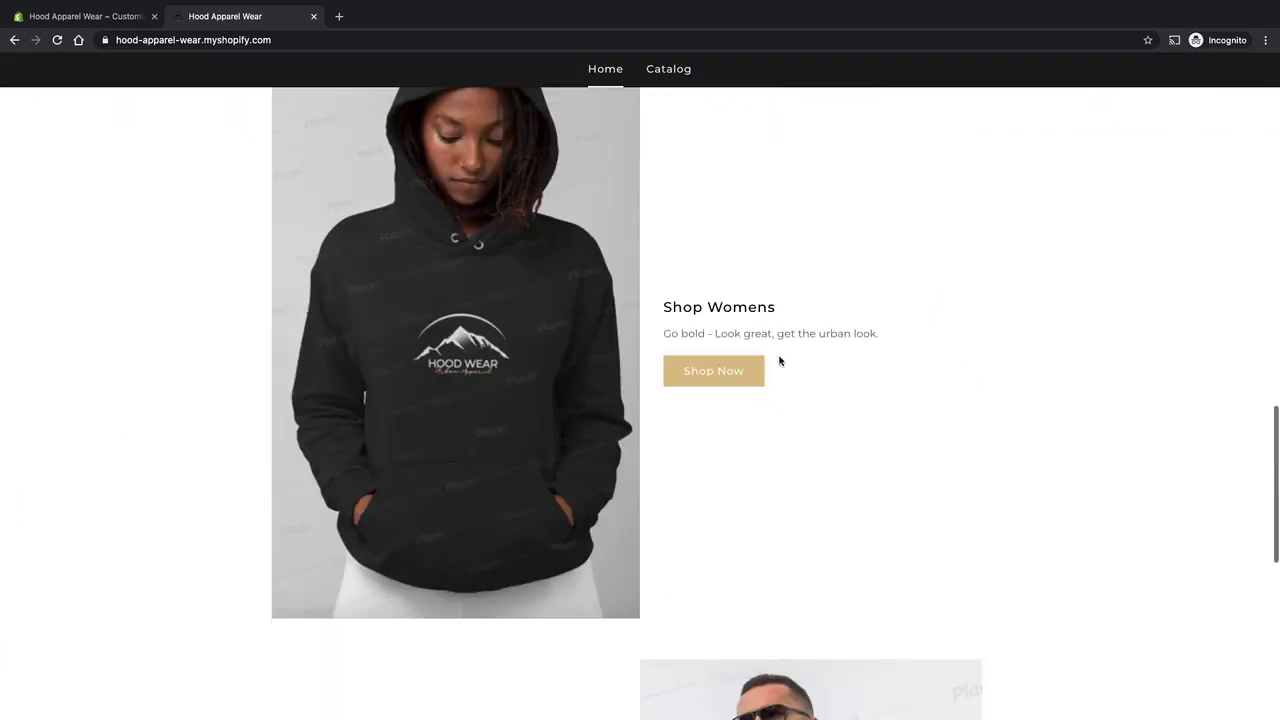
scroll(789, 351, "down", 8)
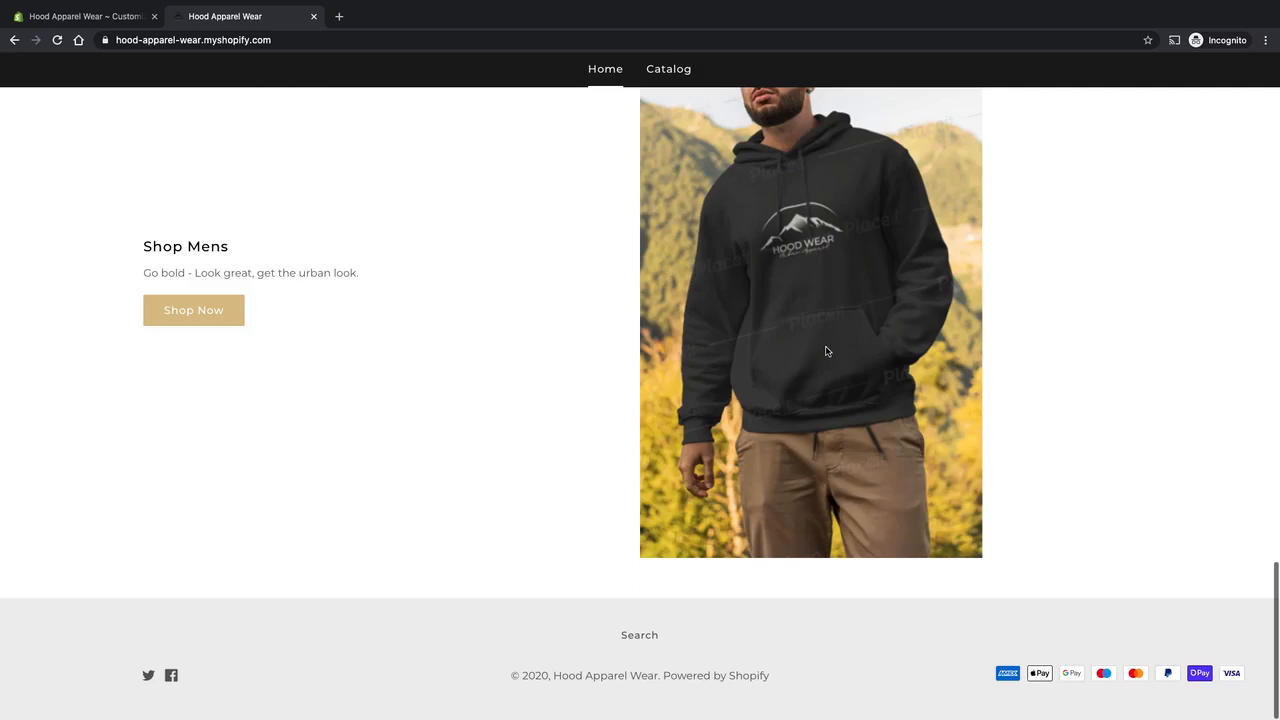
scroll(828, 371, "up", 8)
scroll(776, 377, "up", 12)
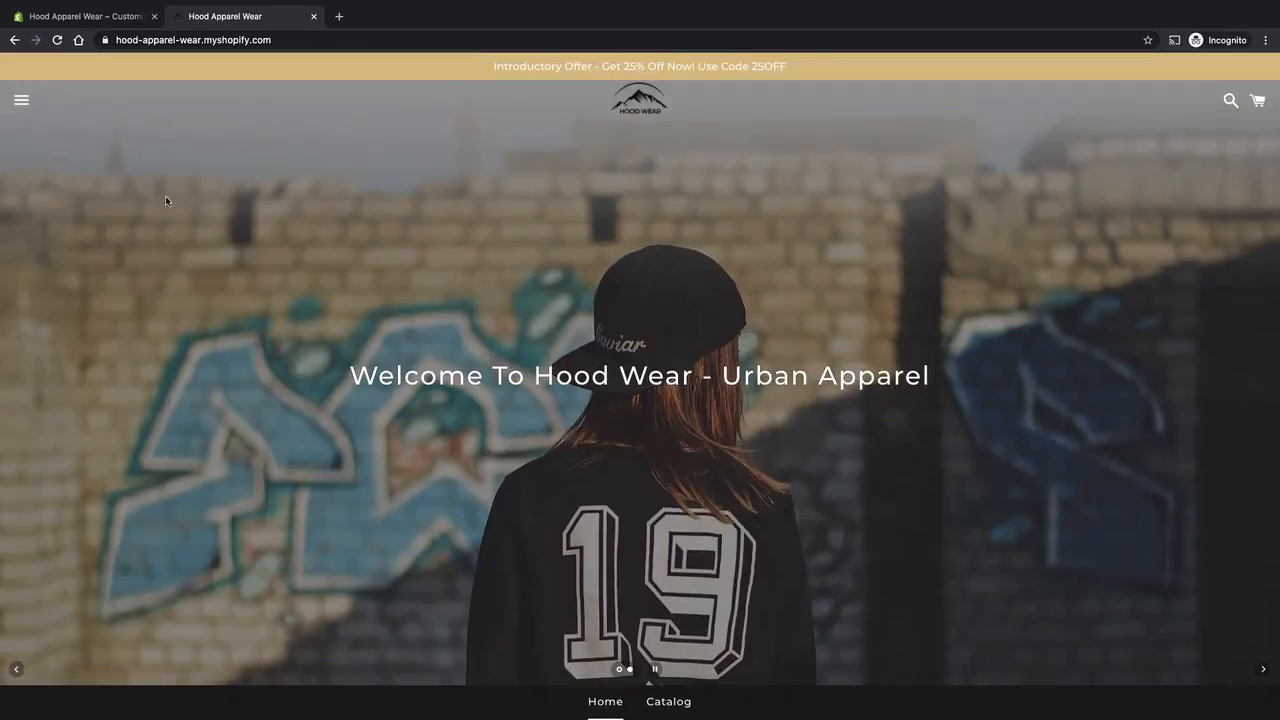
left_click(16, 97)
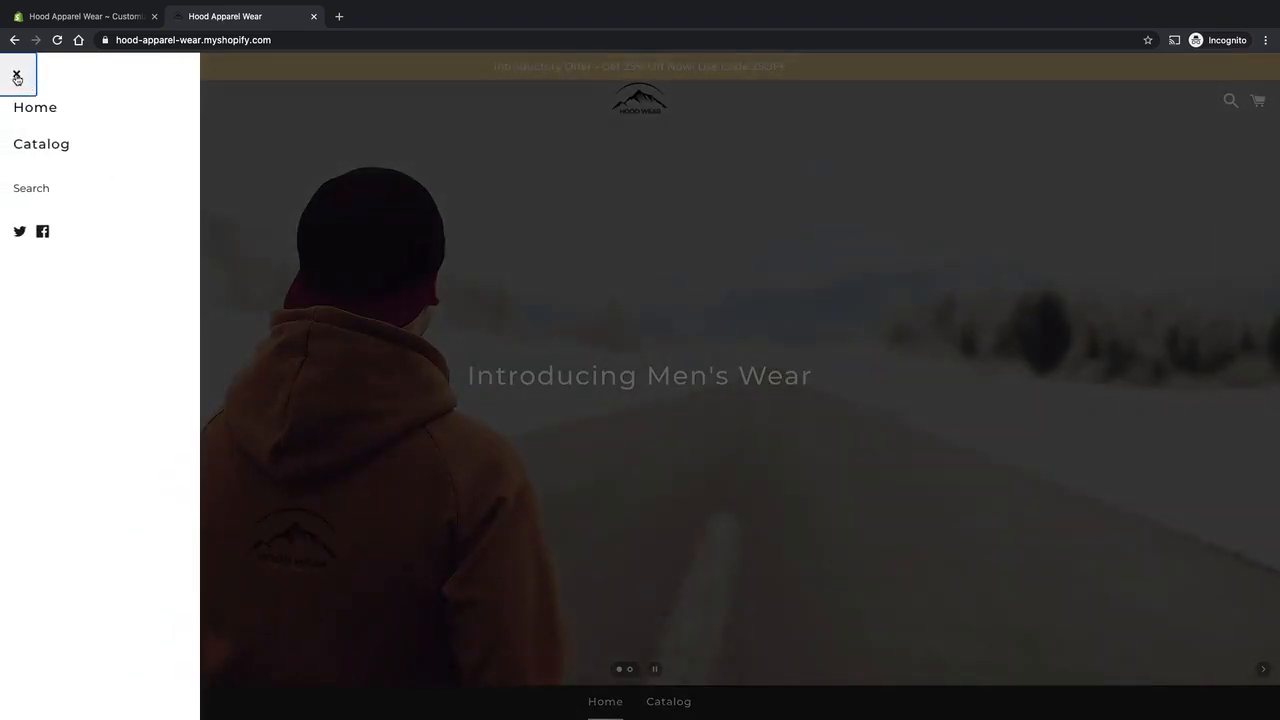
left_click(14, 76)
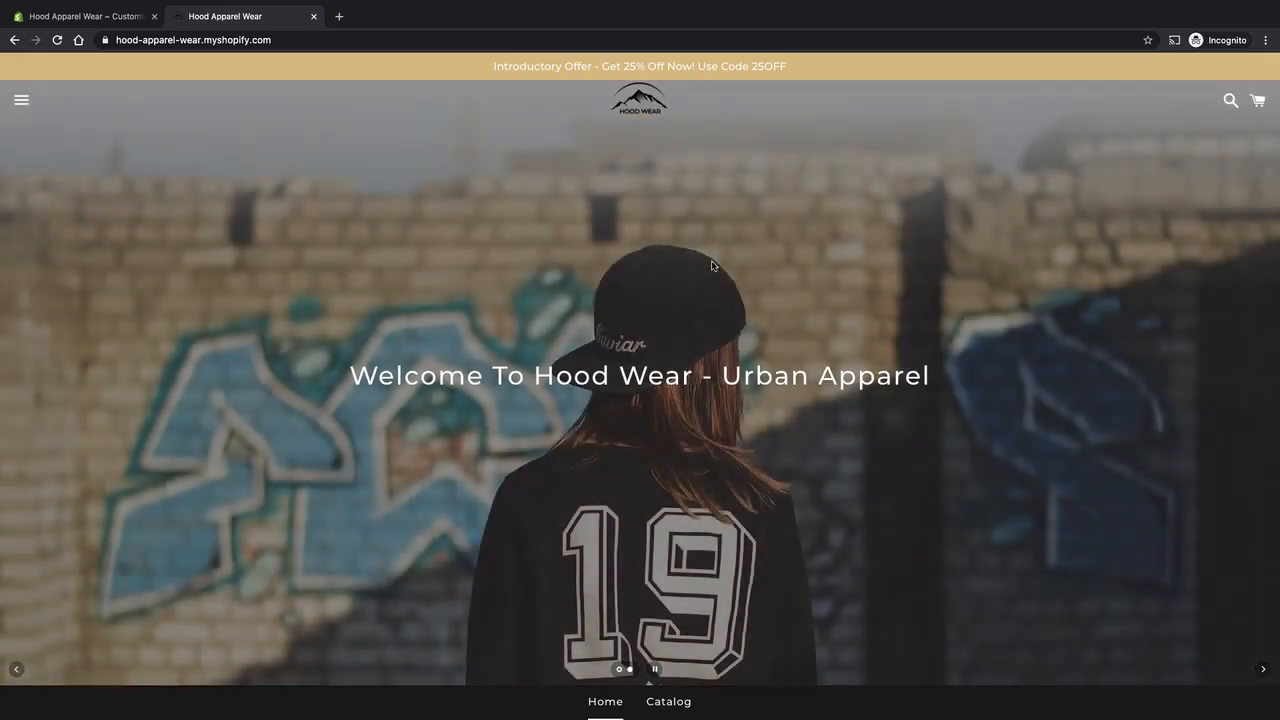
Open the White Hooded Sweat Top from the Featured Products and look through its product page down to the footer.
scroll(650, 361, "down", 6)
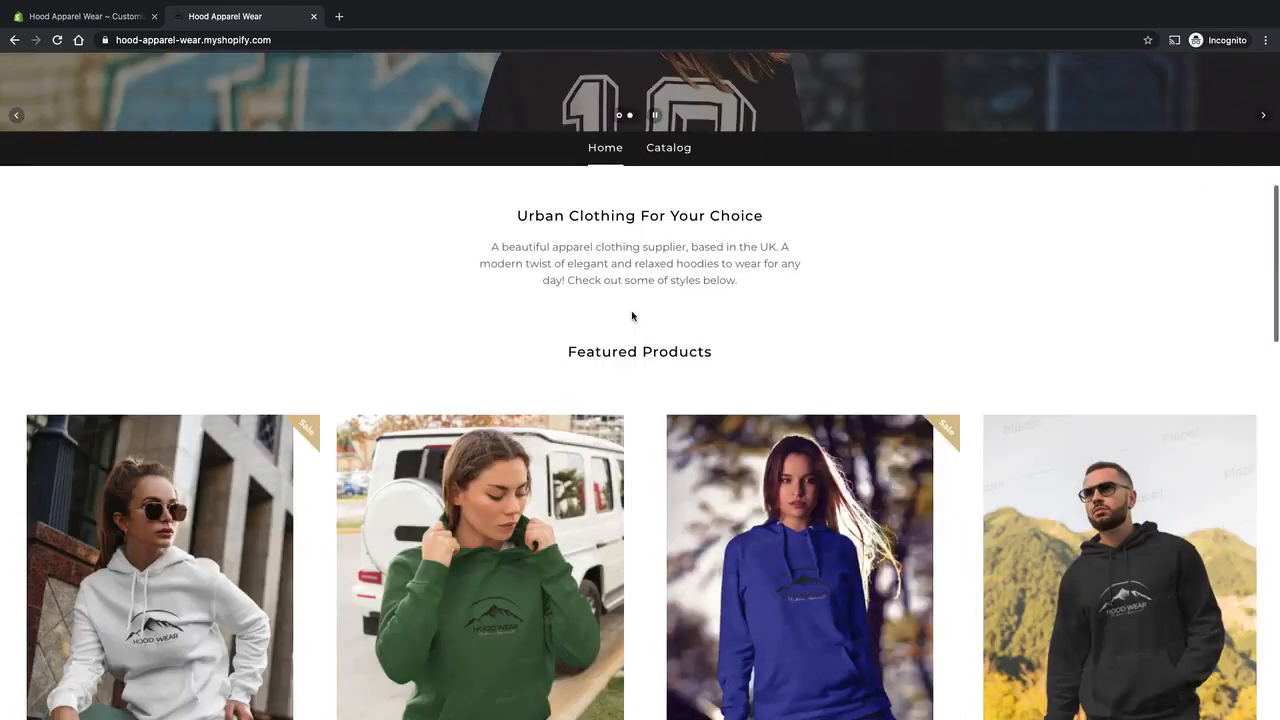
scroll(383, 289, "down", 2)
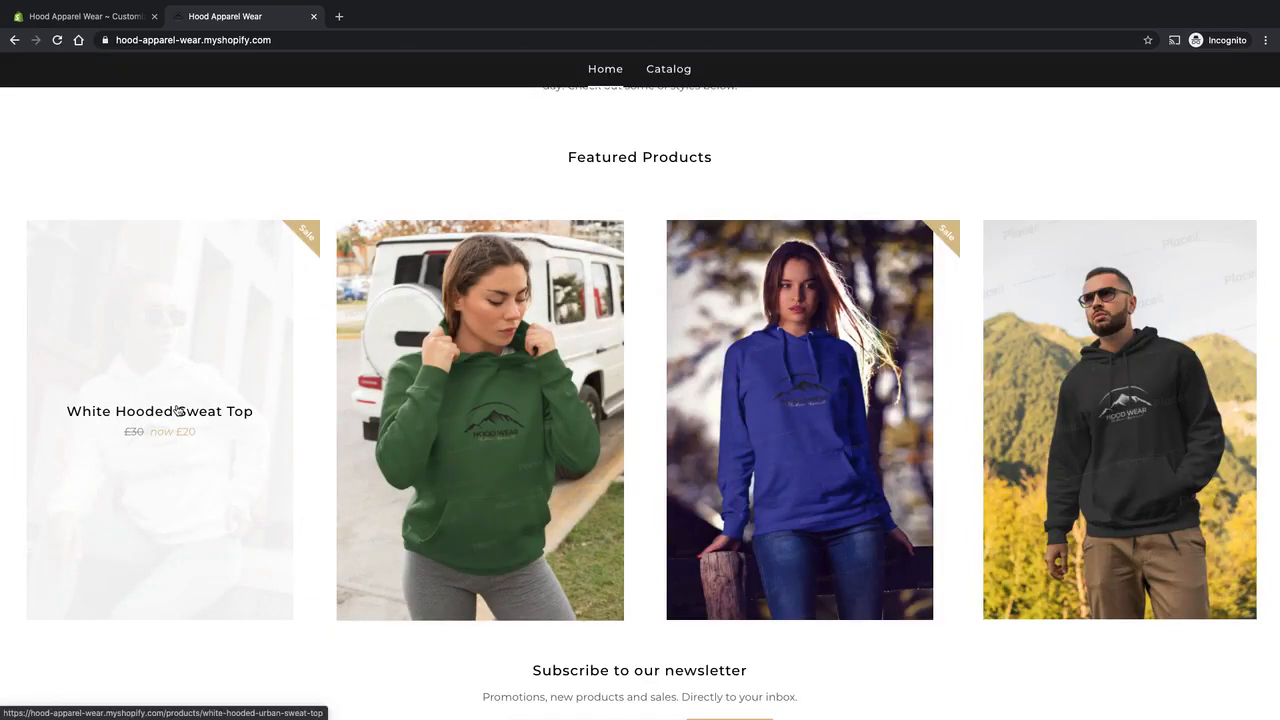
left_click(178, 410)
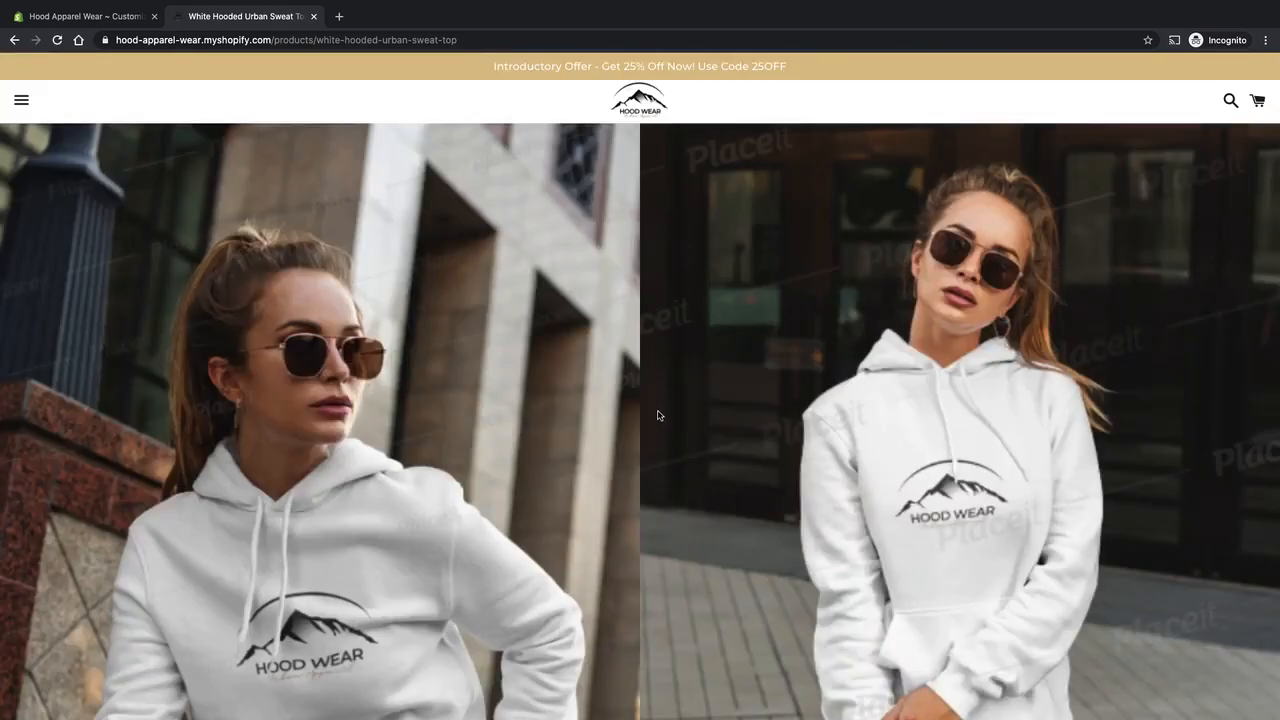
scroll(613, 340, "down", 7)
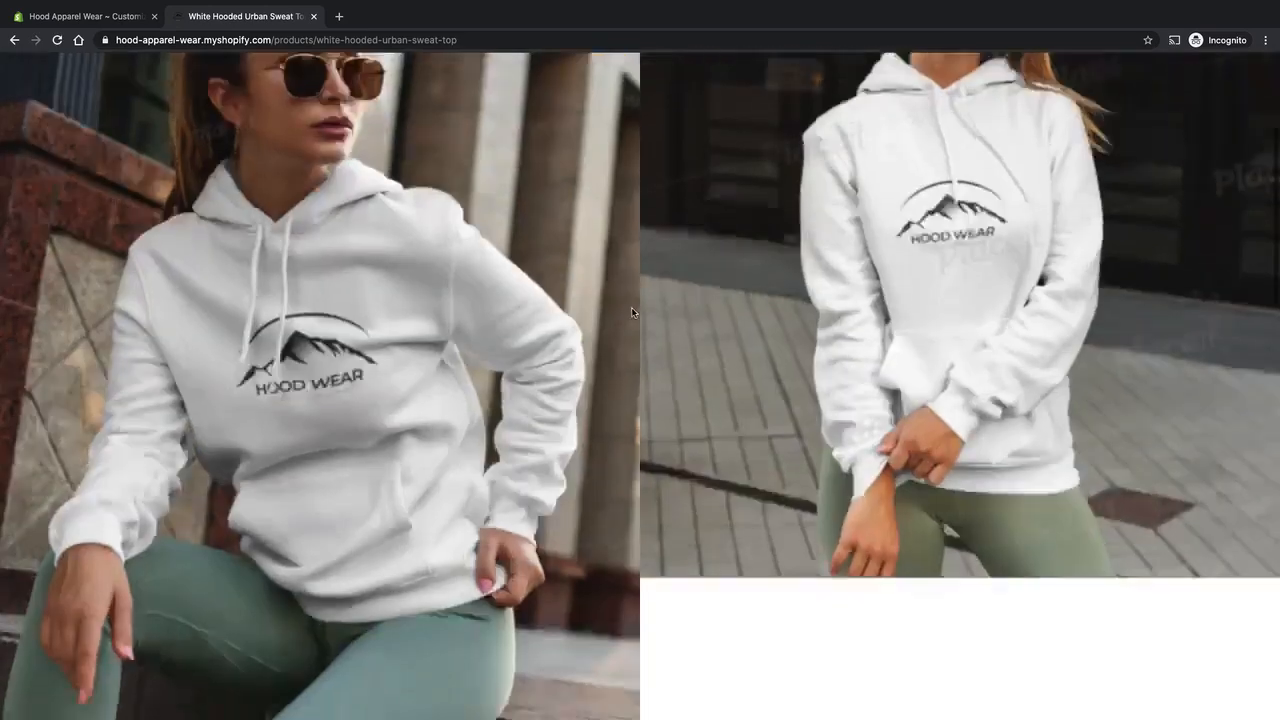
scroll(640, 313, "down", 10)
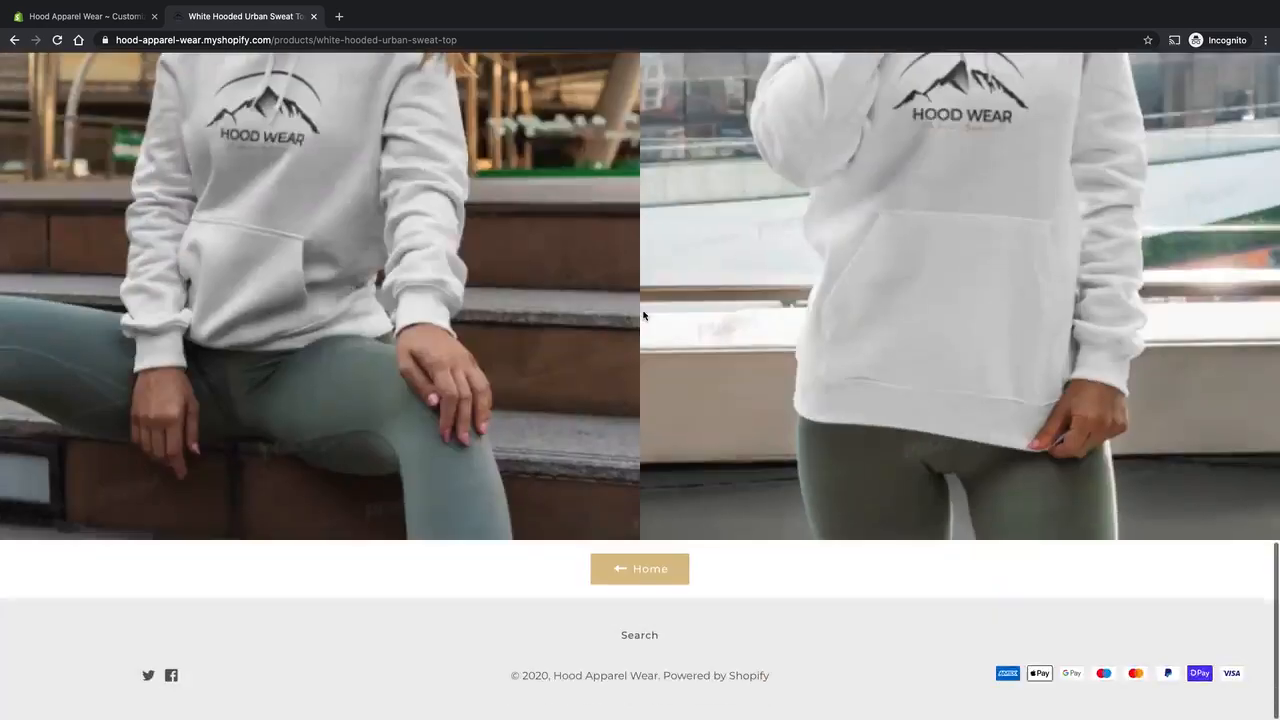
Review the White Hooded Sweat Top product page's large photos, purchase options and description from the header to the footer.
scroll(643, 314, "up", 10)
scroll(644, 320, "up", 8)
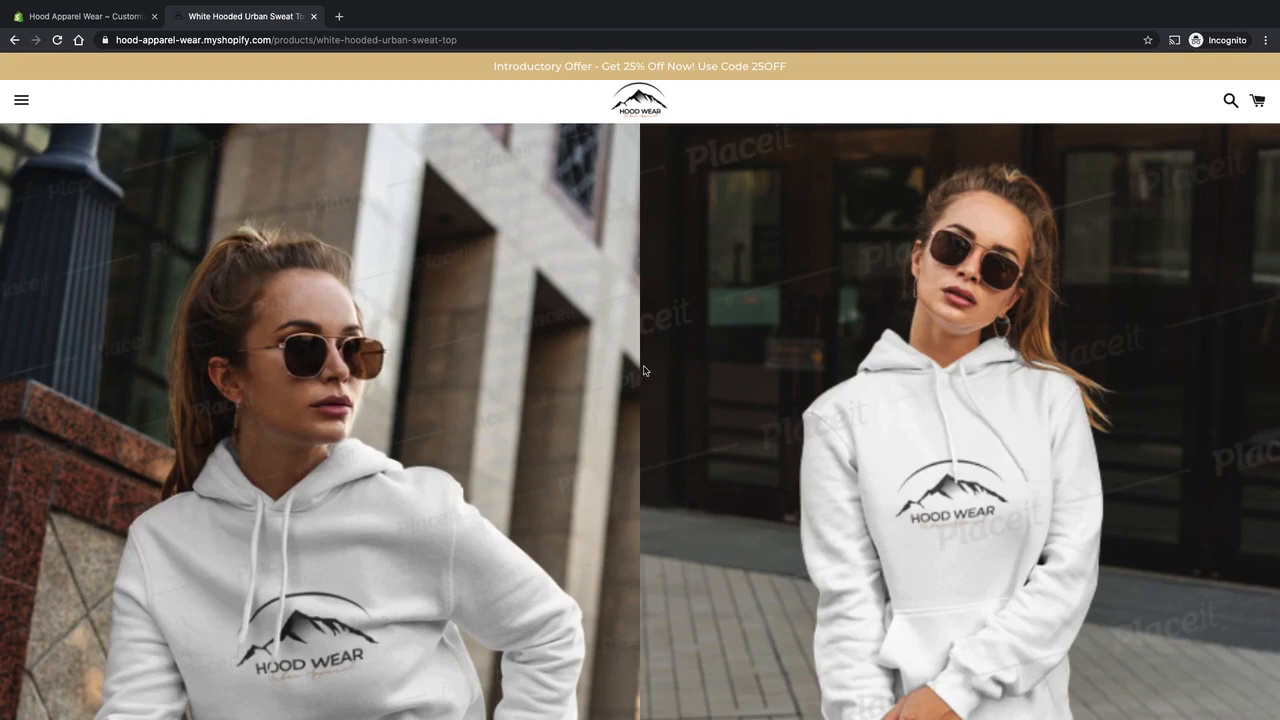
scroll(643, 370, "down", 10)
scroll(643, 370, "up", 1)
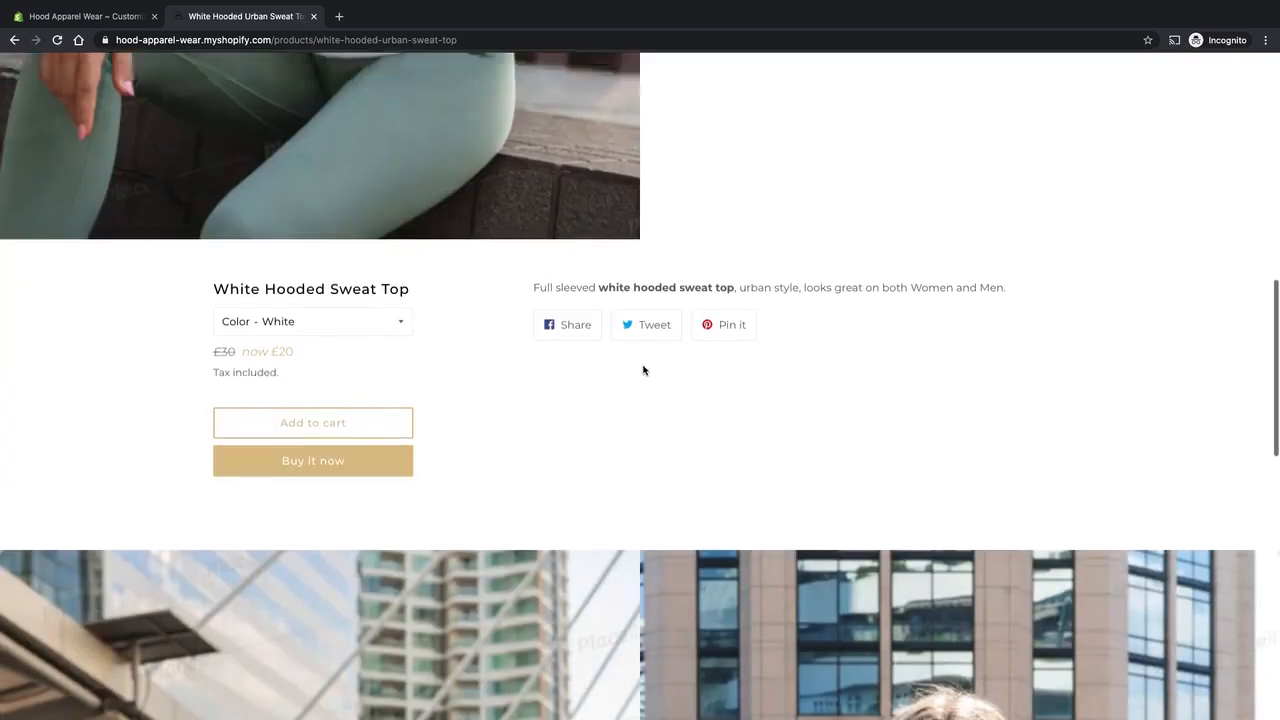
scroll(643, 370, "down", 15)
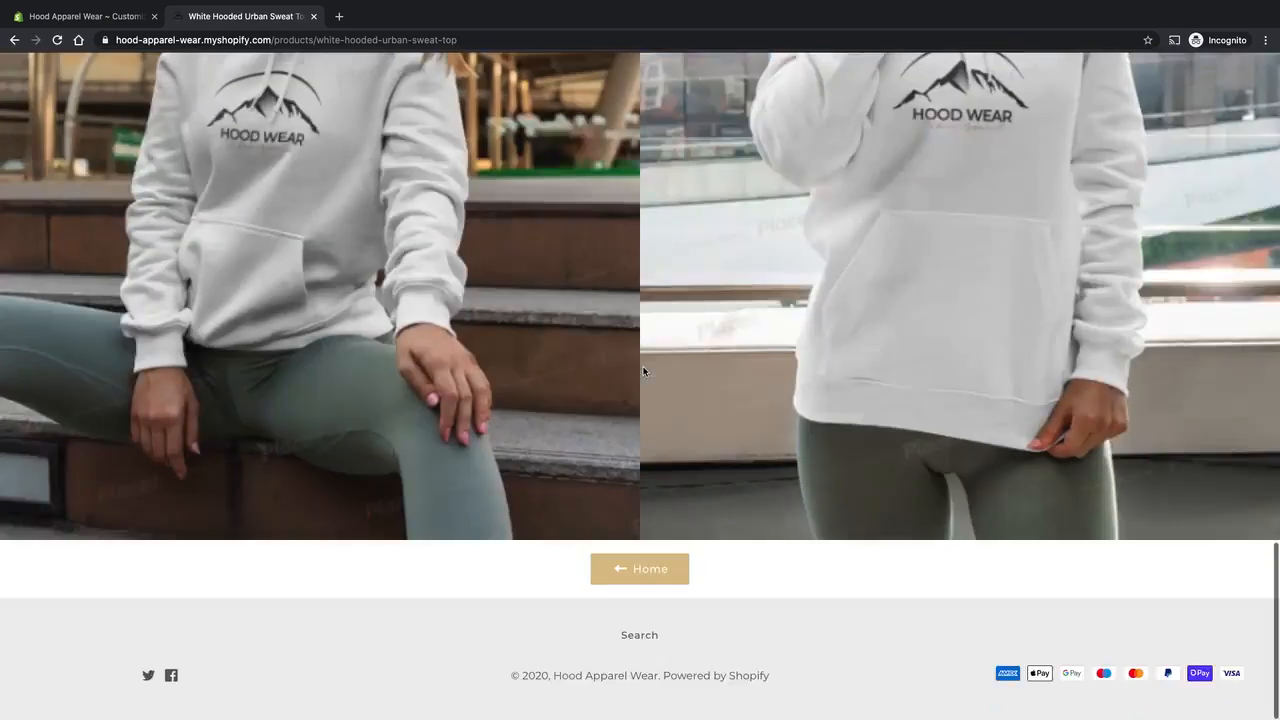
scroll(643, 370, "up", 20)
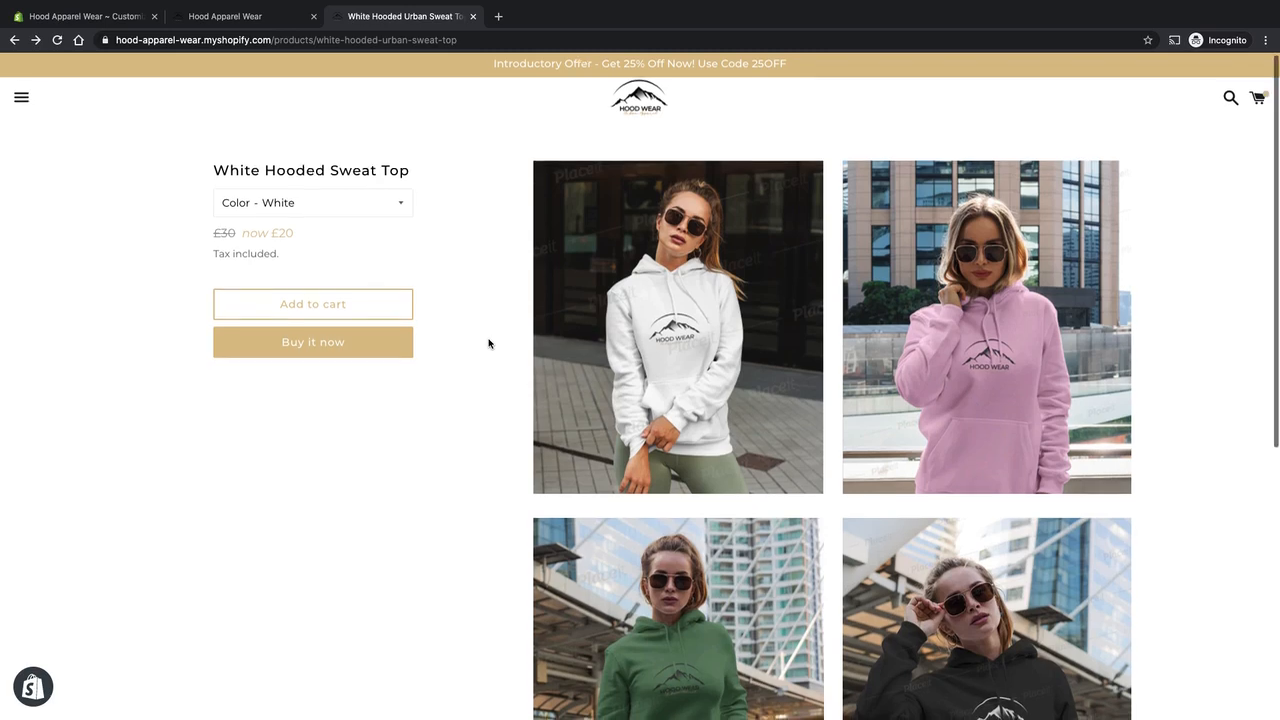
Look over the alternative White Hooded Sweat Top page, in the other browser tab, with its photos arranged in a two-column grid.
scroll(488, 343, "down", 3)
scroll(488, 343, "down", 1)
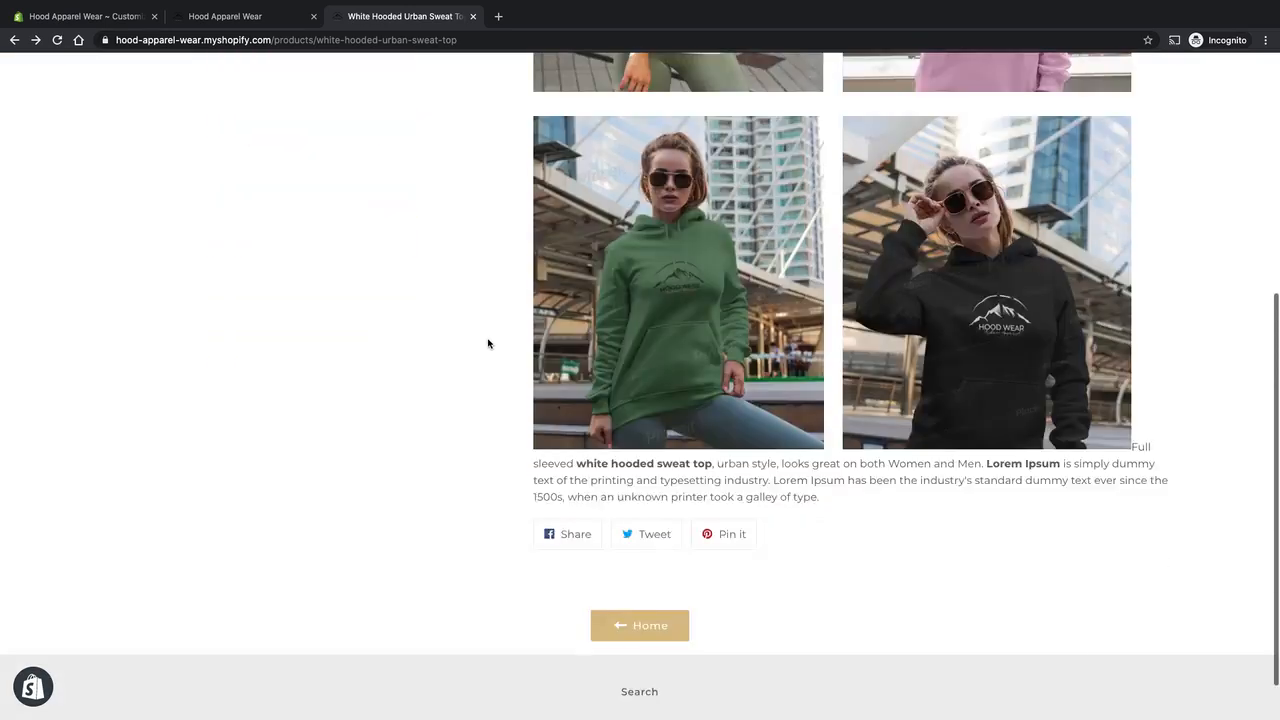
scroll(488, 343, "up", 5)
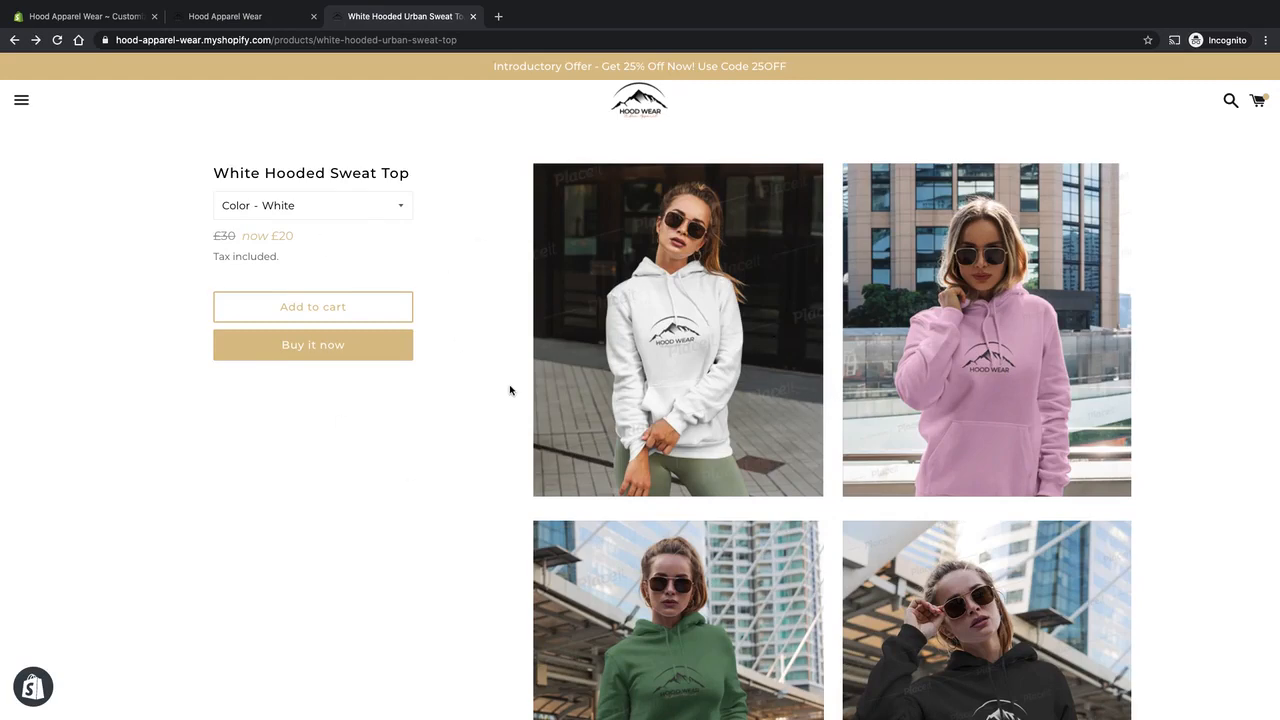
scroll(510, 389, "down", 5)
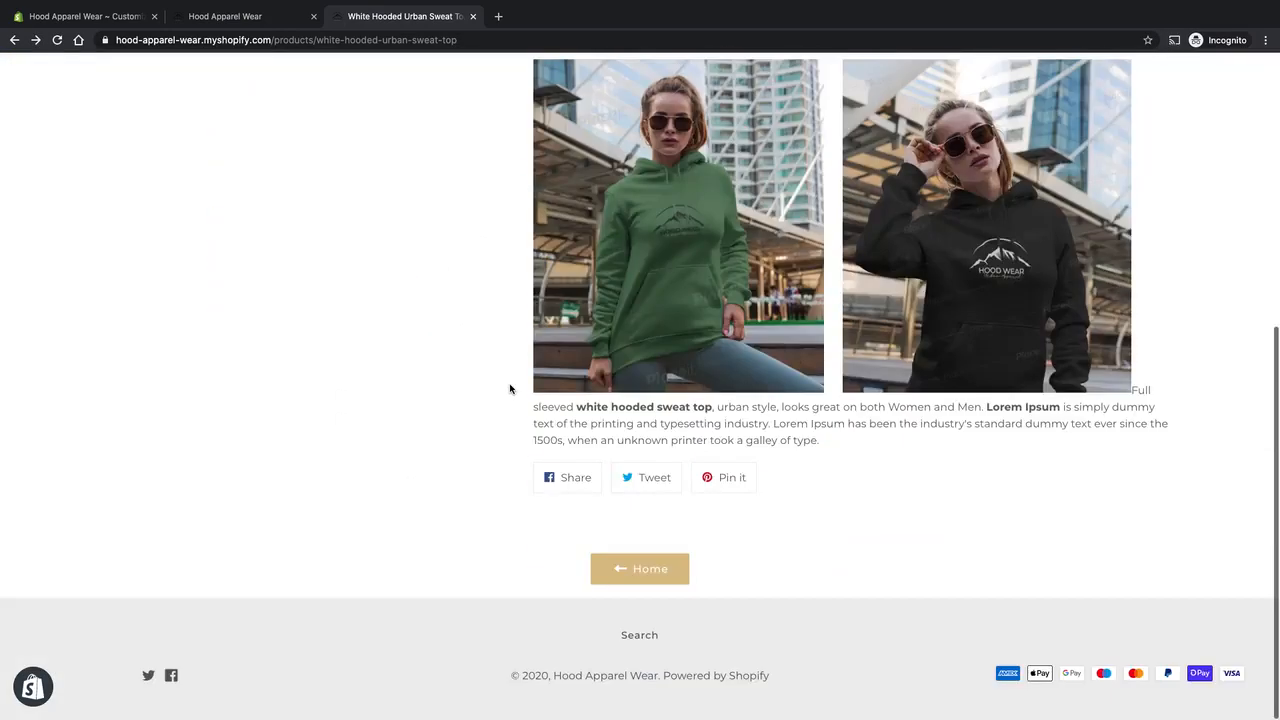
scroll(510, 389, "up", 5)
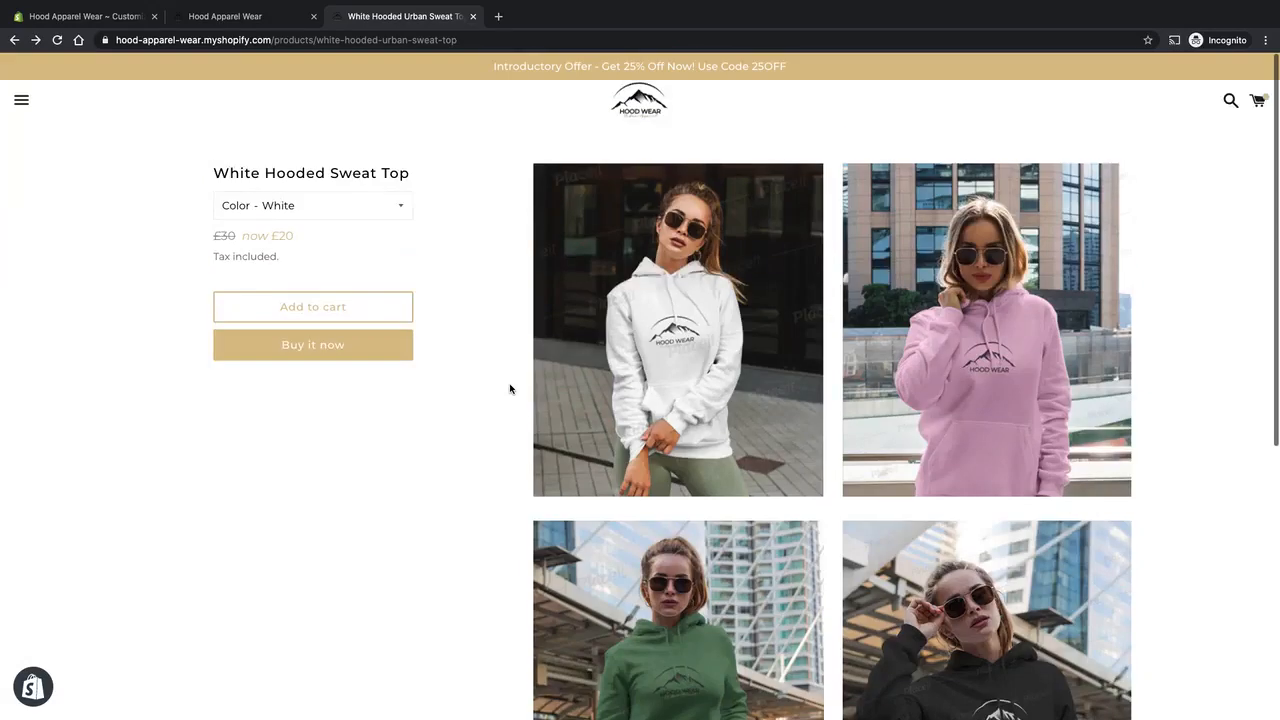
Check the product's Color selector and examine the description text, share buttons and footer below the image grid.
left_click(405, 208)
left_click(476, 207)
scroll(873, 284, "down", 3)
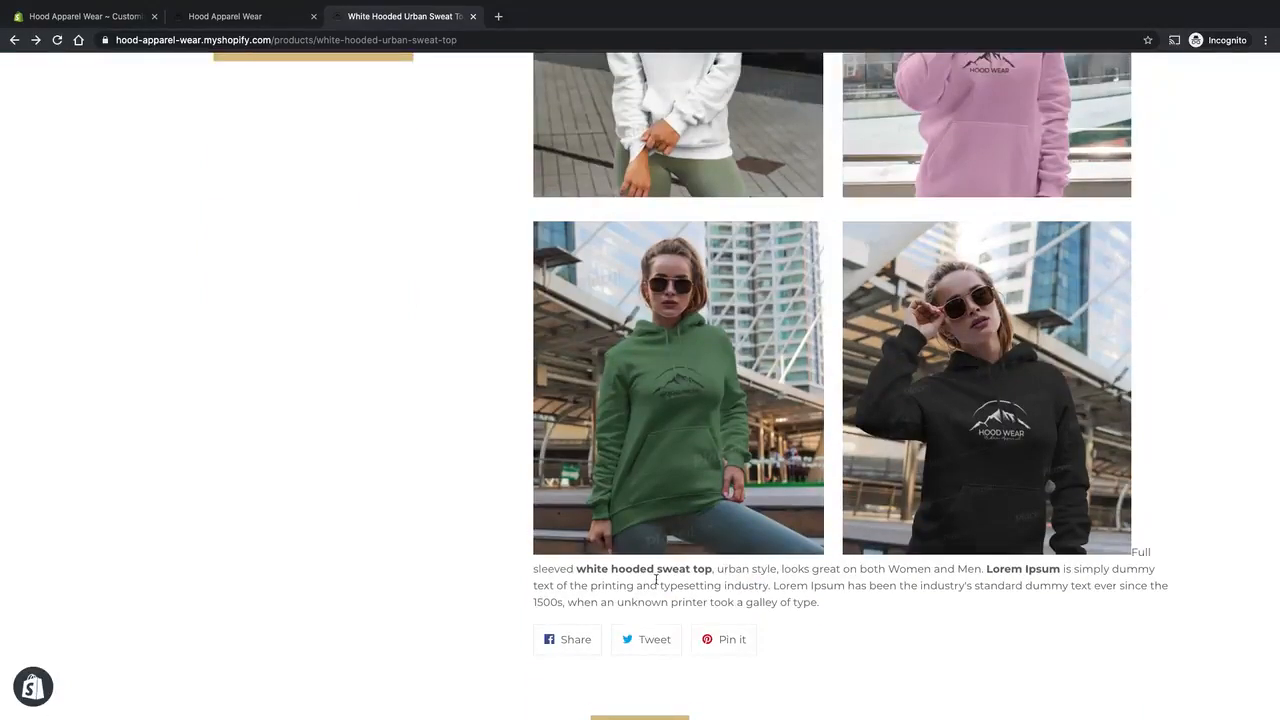
left_click_drag(744, 583, 786, 602)
left_click(787, 600)
scroll(518, 612, "down", 1)
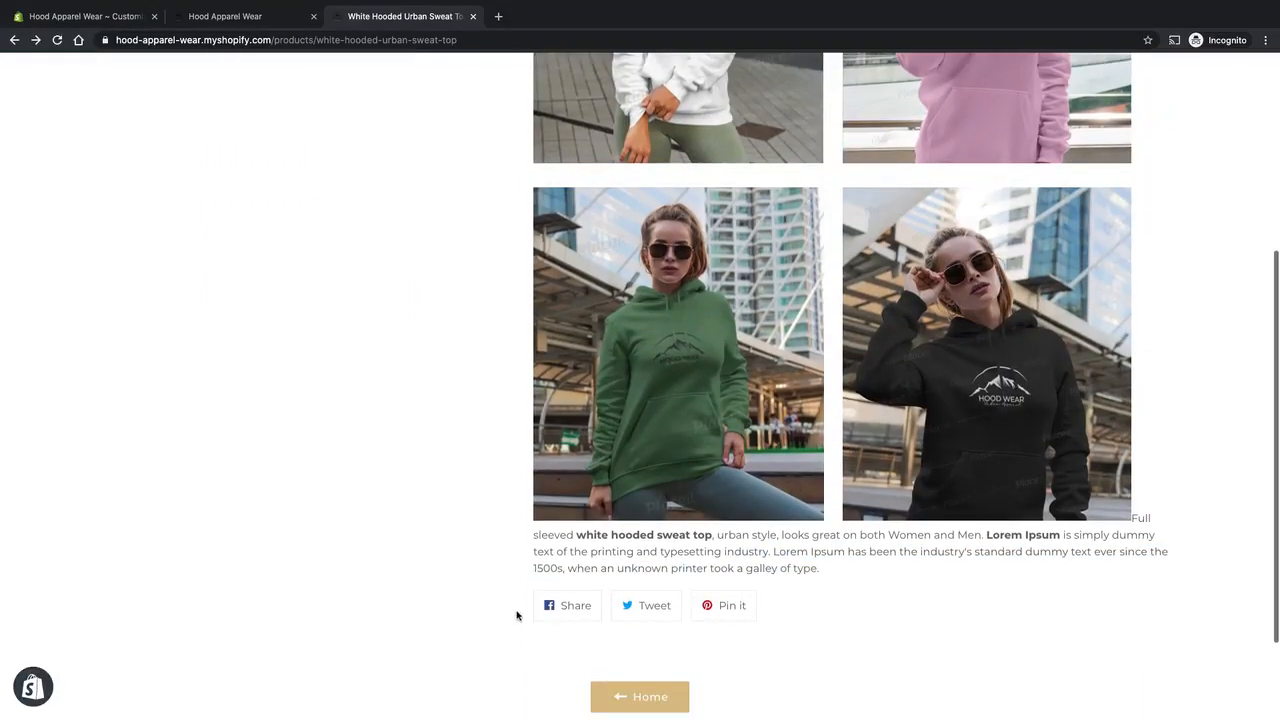
scroll(474, 449, "down", 2)
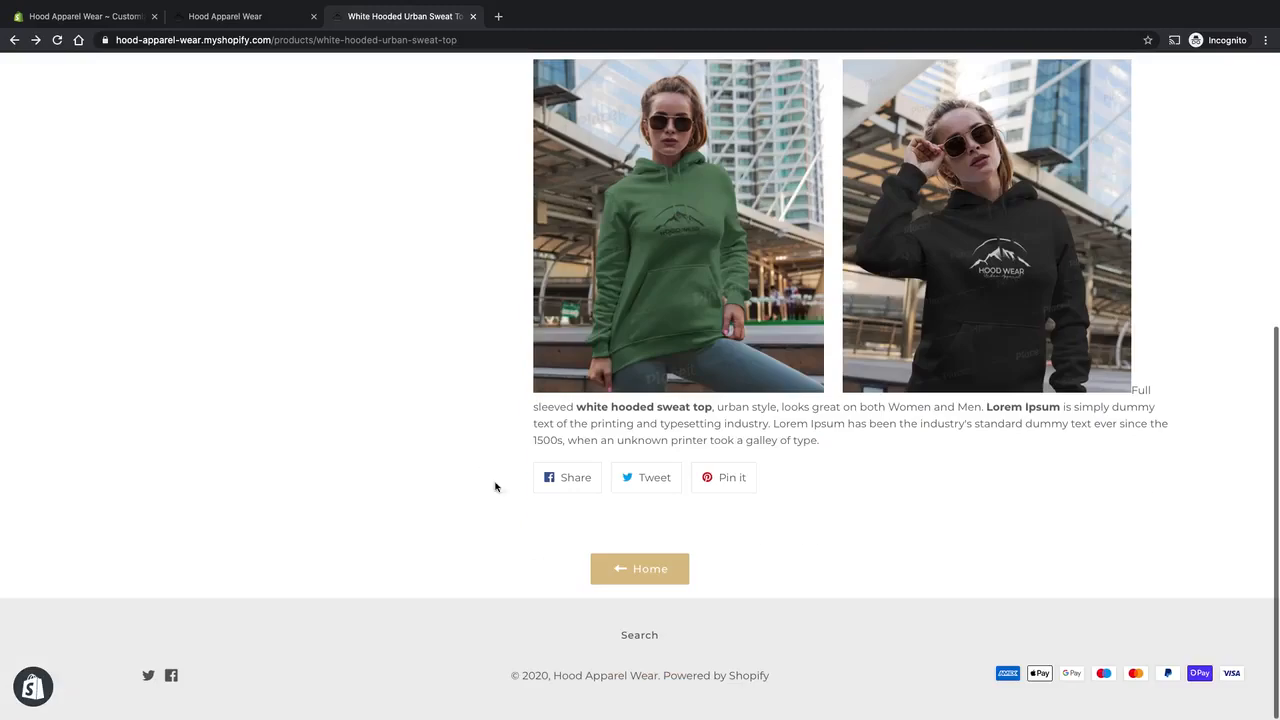
key("Home")
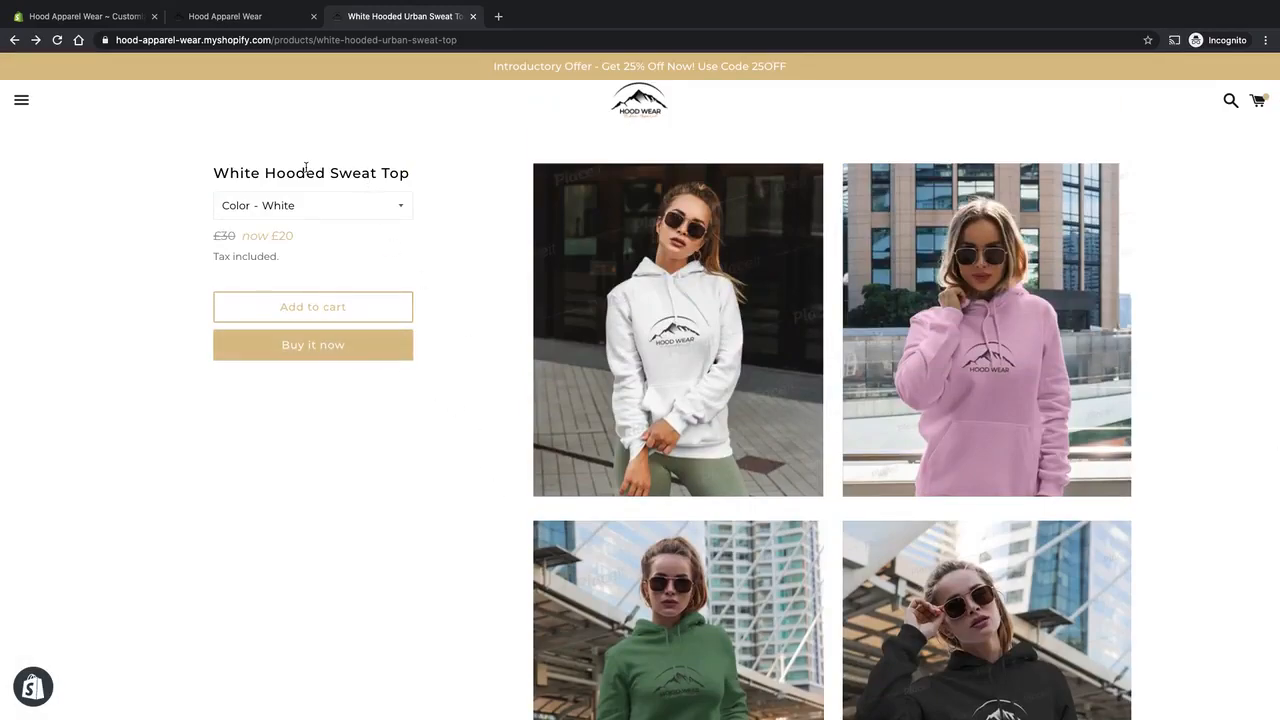
Display the available Color options for the White Hooded Sweat Top and close the list without changing the selection.
scroll(455, 543, "down", 1)
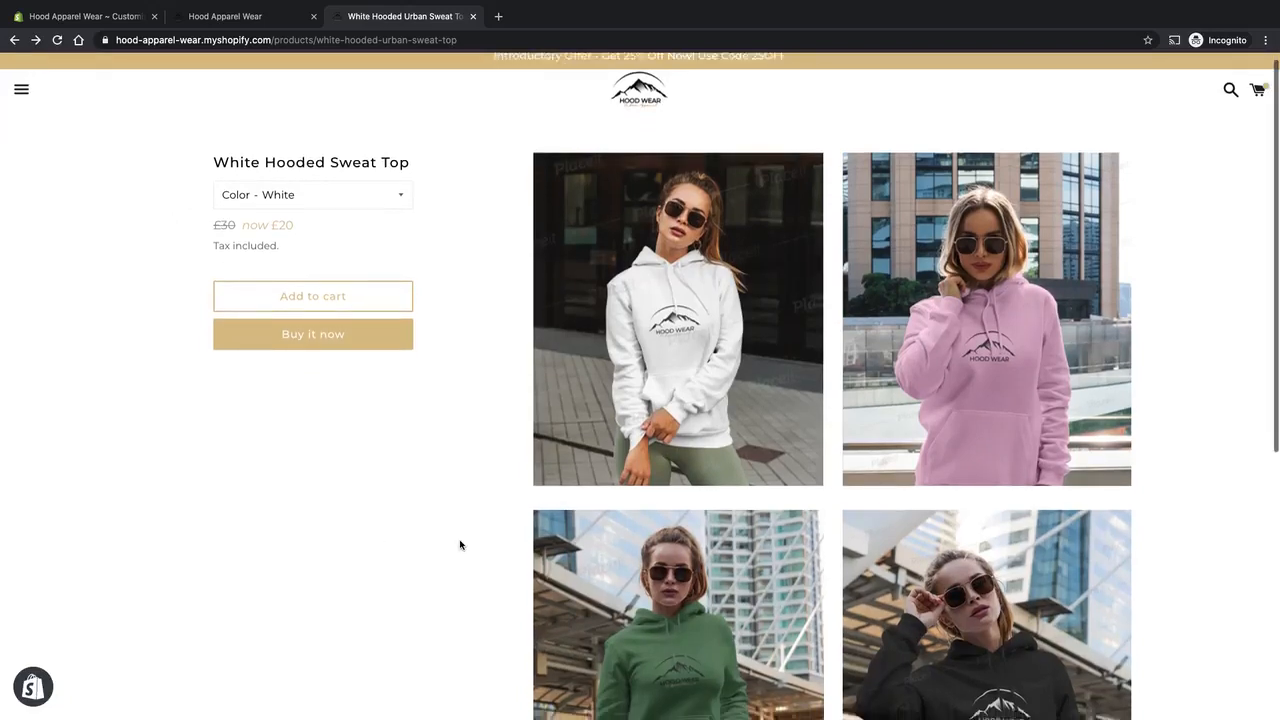
scroll(460, 545, "up", 1)
left_click(406, 212)
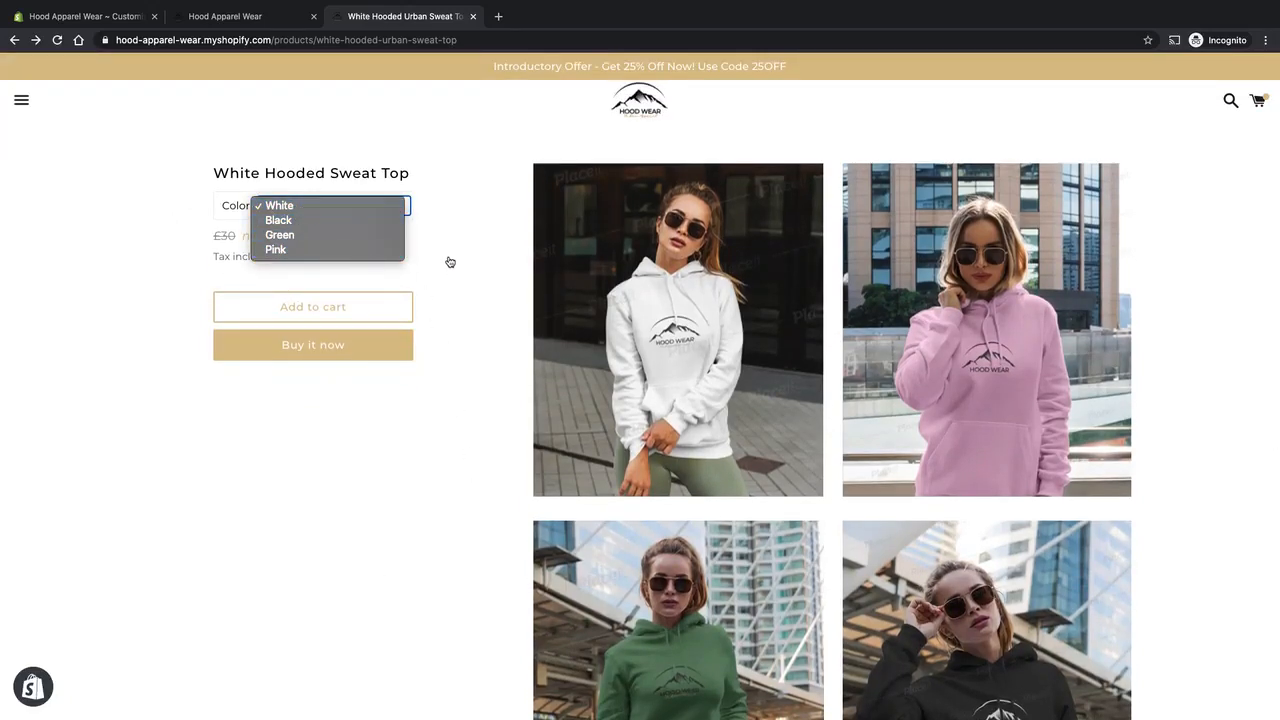
left_click(390, 525)
scroll(377, 489, "down", 5)
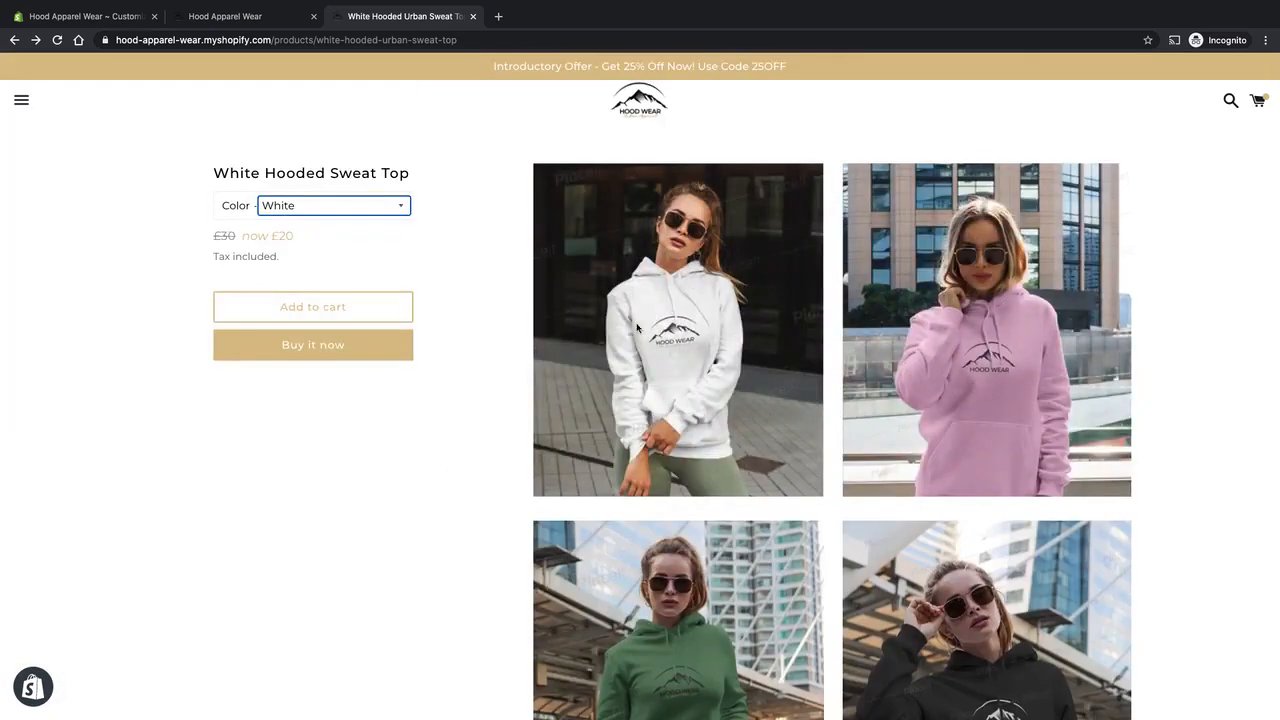
left_click(413, 401)
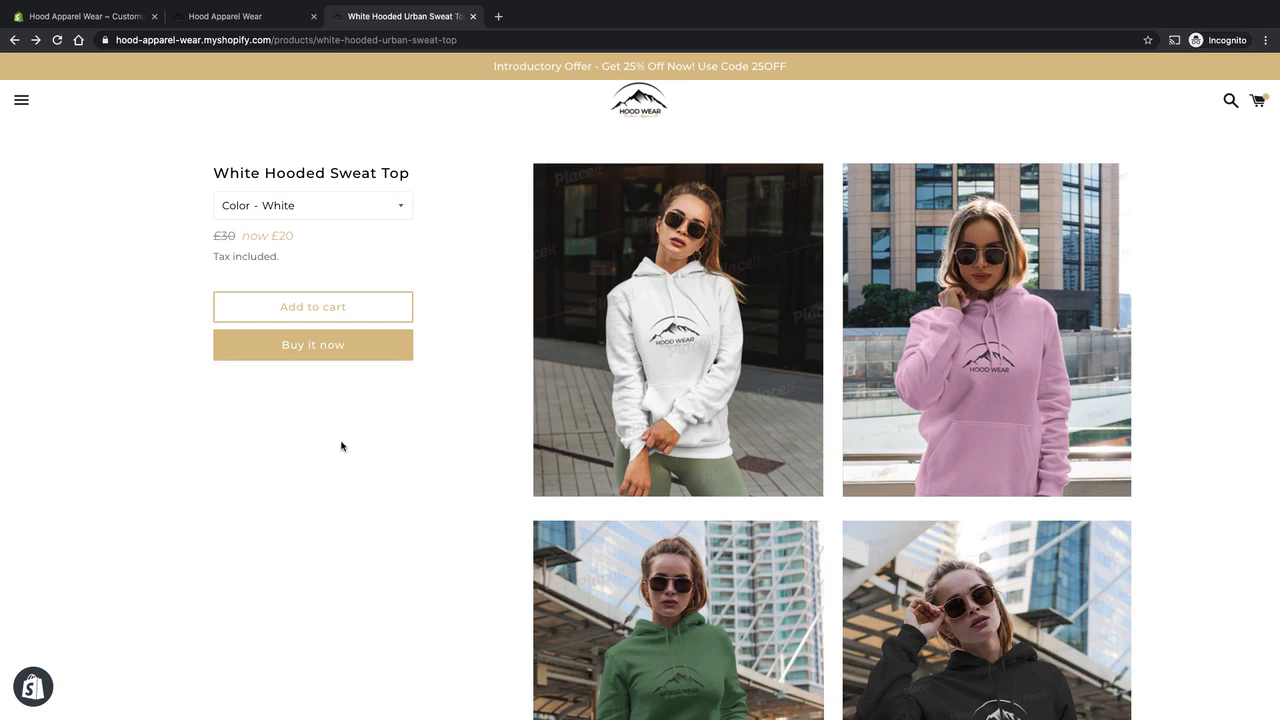
right_click(390, 448)
left_click(318, 449)
right_click(421, 365)
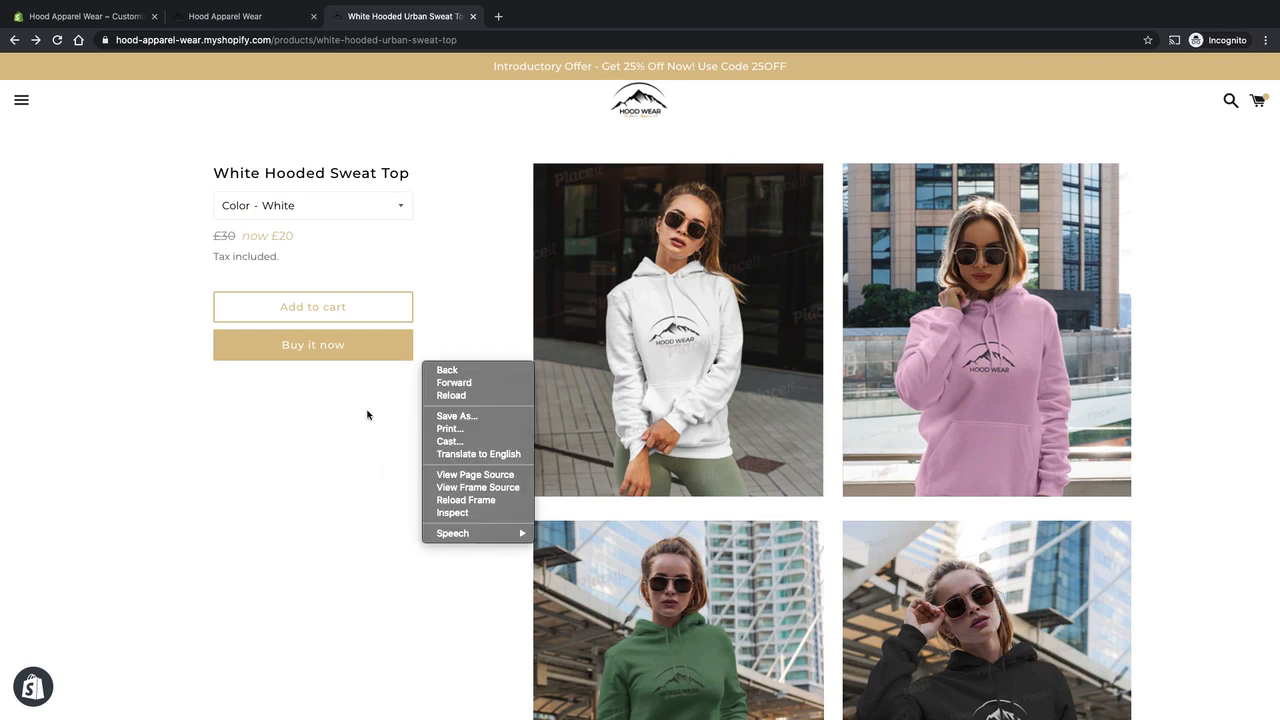
left_click(367, 428)
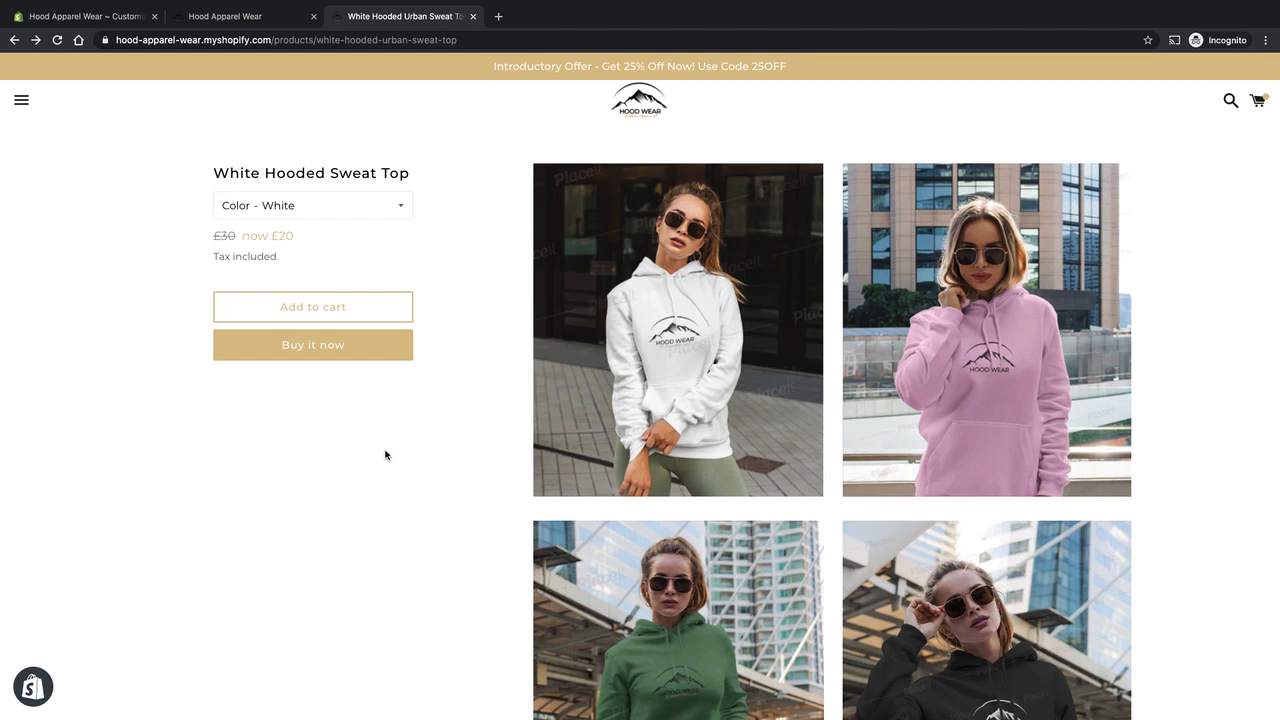
Return to the Boundless theme editor and exit to the admin's Themes page, leaving without saving.
left_click(106, 22)
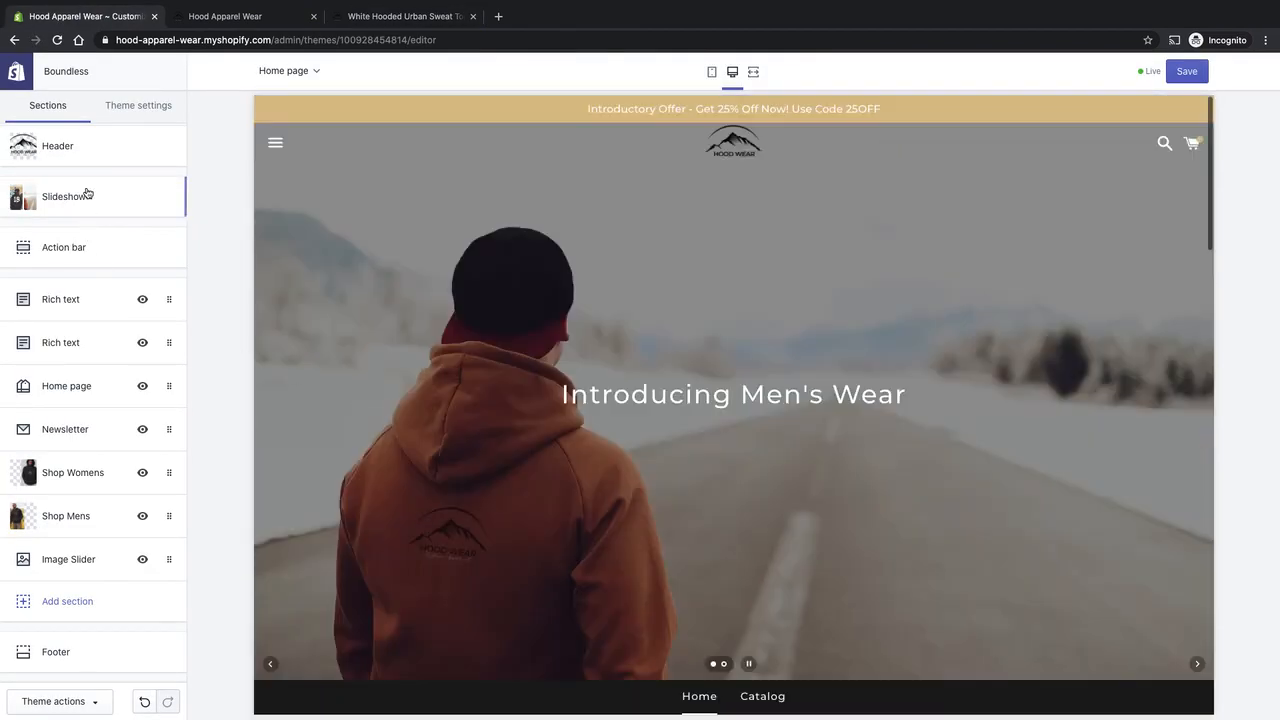
left_click(20, 74)
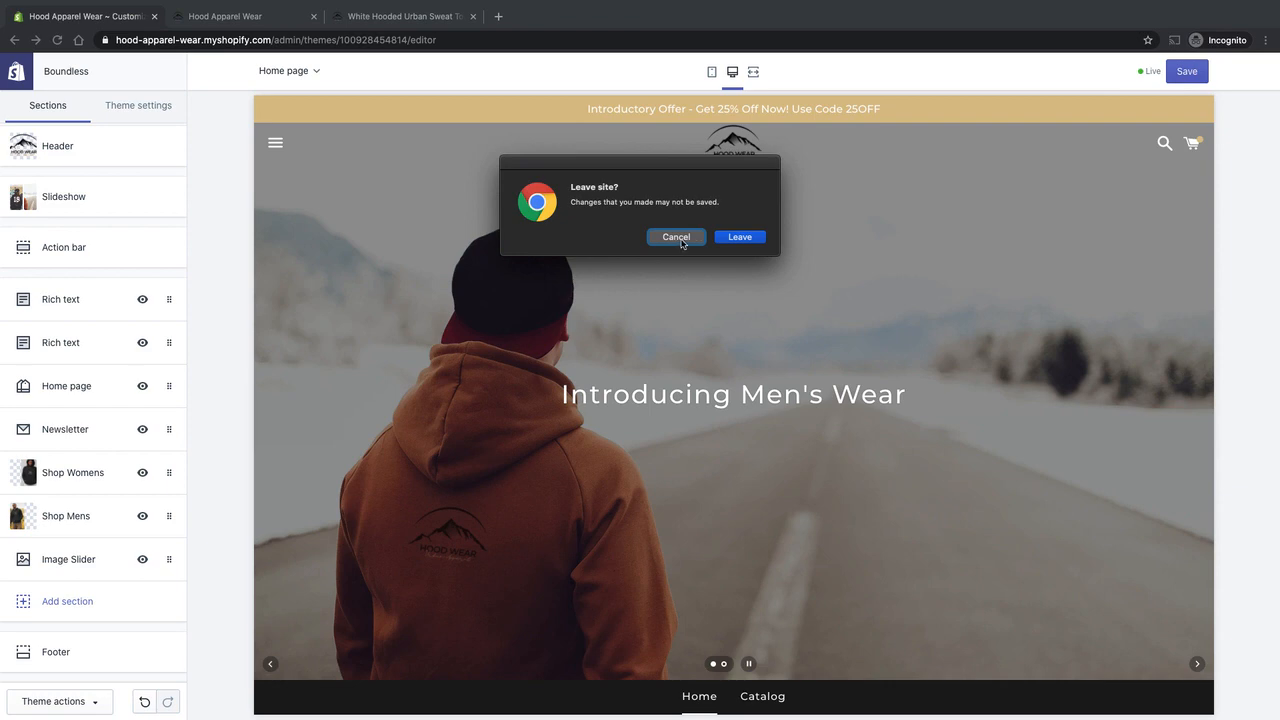
left_click(745, 237)
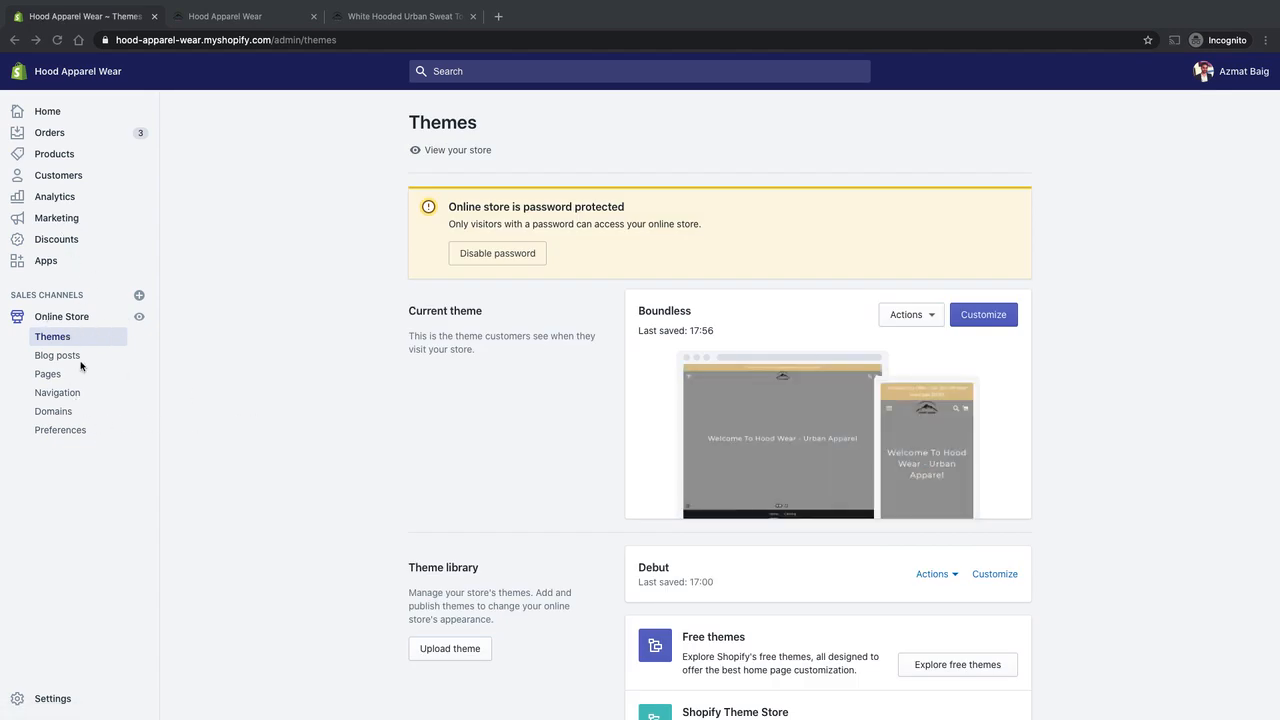
Open the White Hooded Sweat Top from the store's product list for editing.
scroll(313, 413, "down", 2)
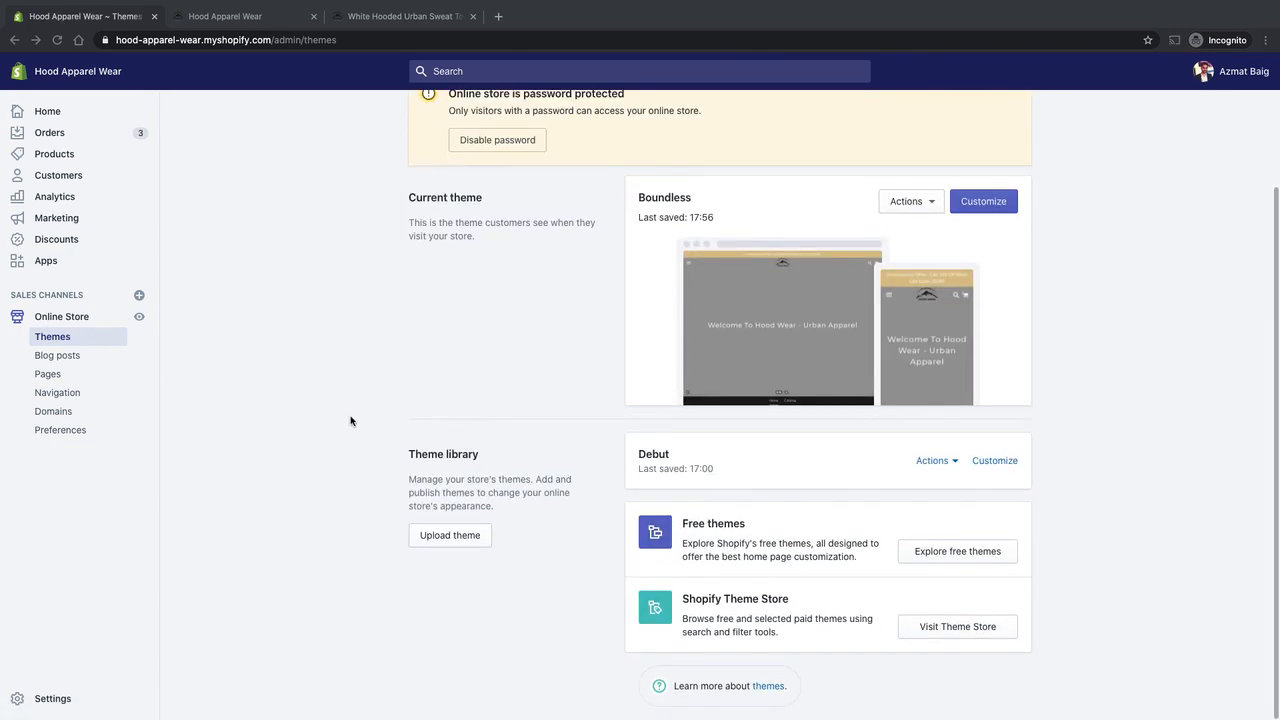
scroll(349, 420, "up", 2)
left_click(73, 317)
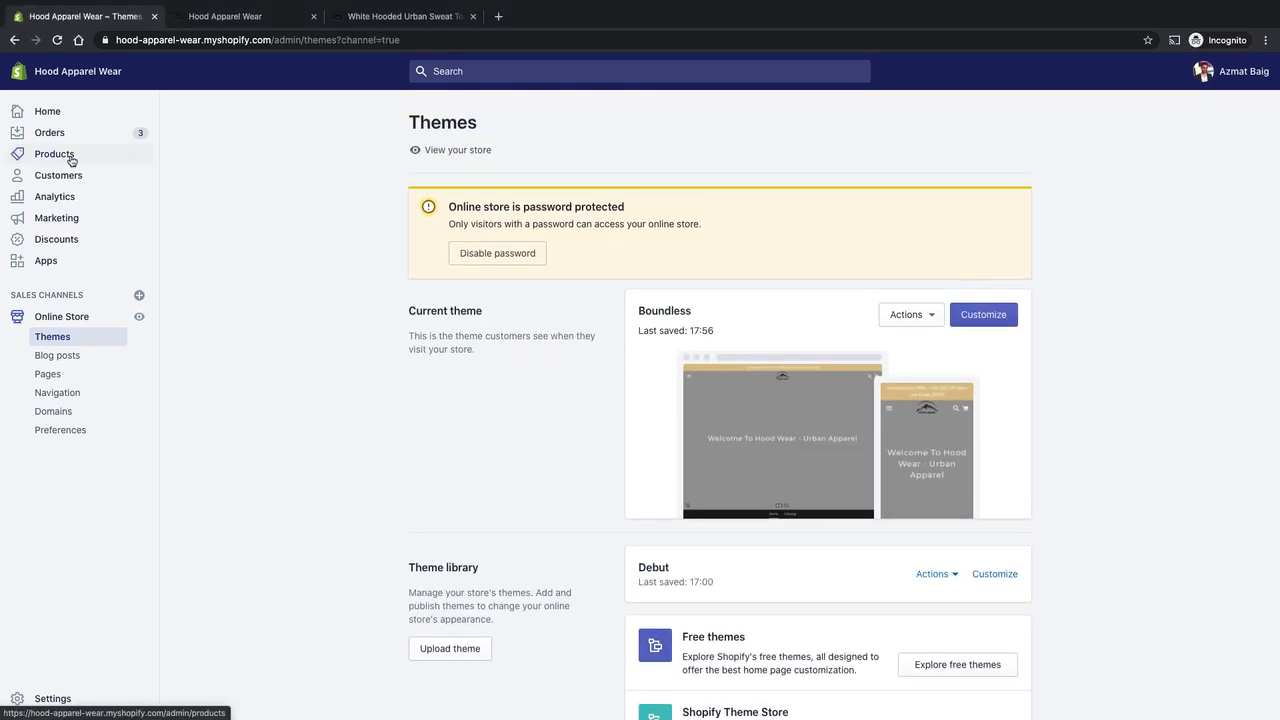
left_click(71, 158)
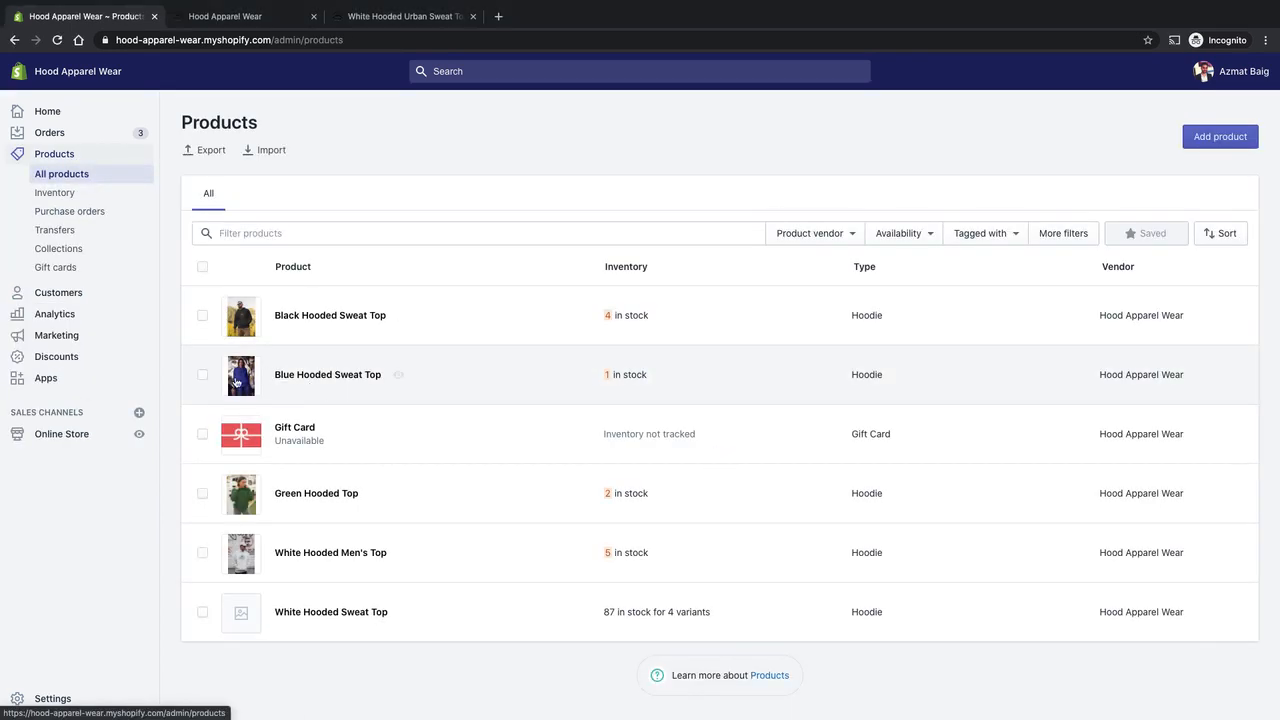
left_click(359, 616)
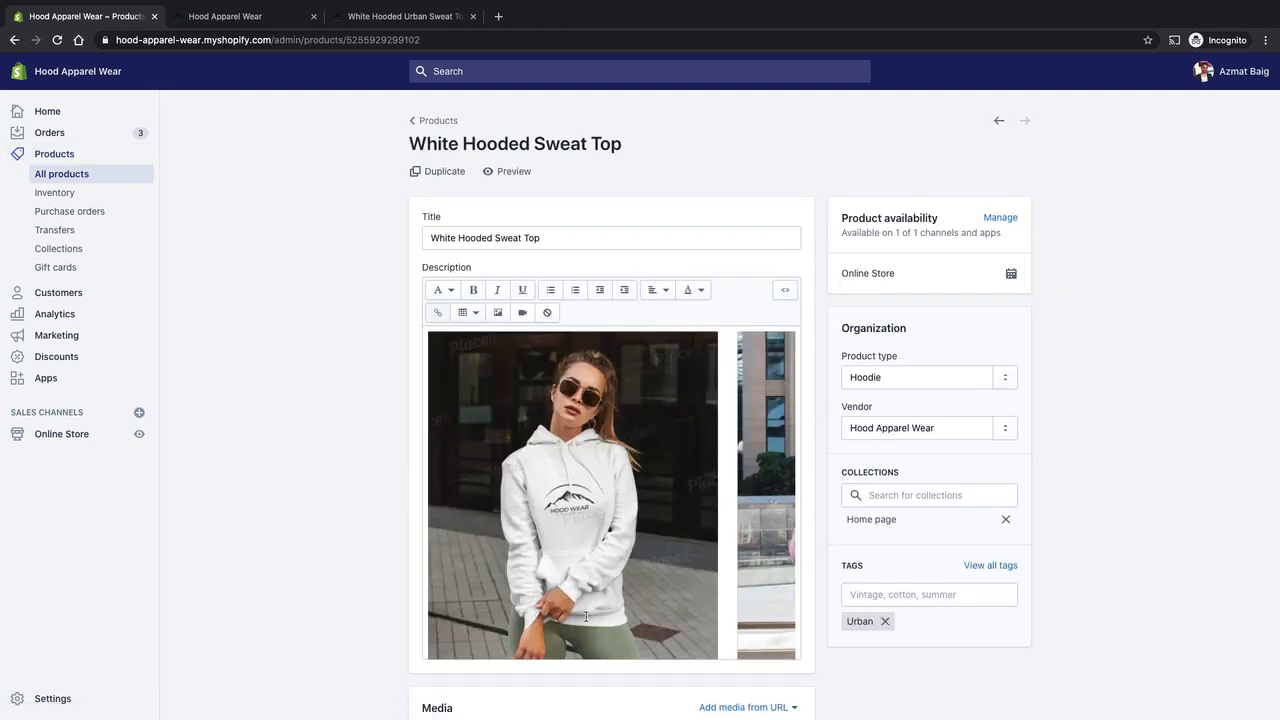
Review the White Hooded Sweat Top's description, Media and Variants sections on its edit page.
scroll(334, 460, "down", 3)
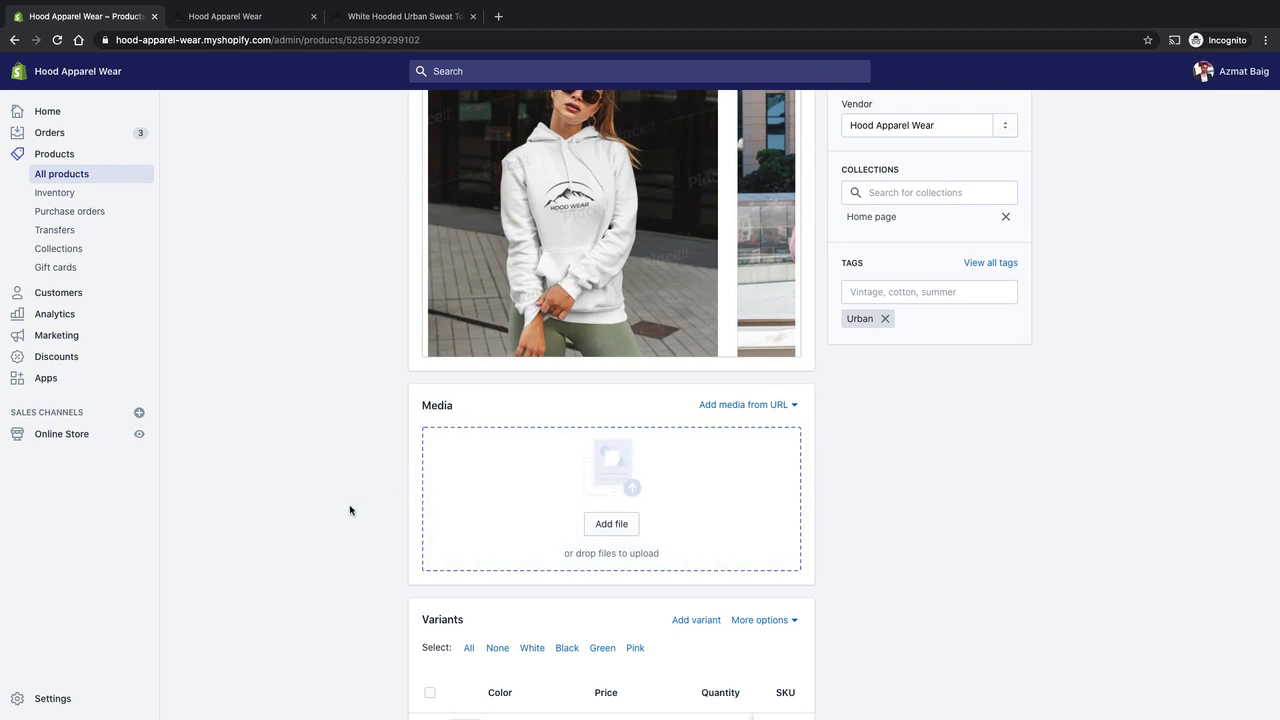
scroll(809, 466, "down", 1)
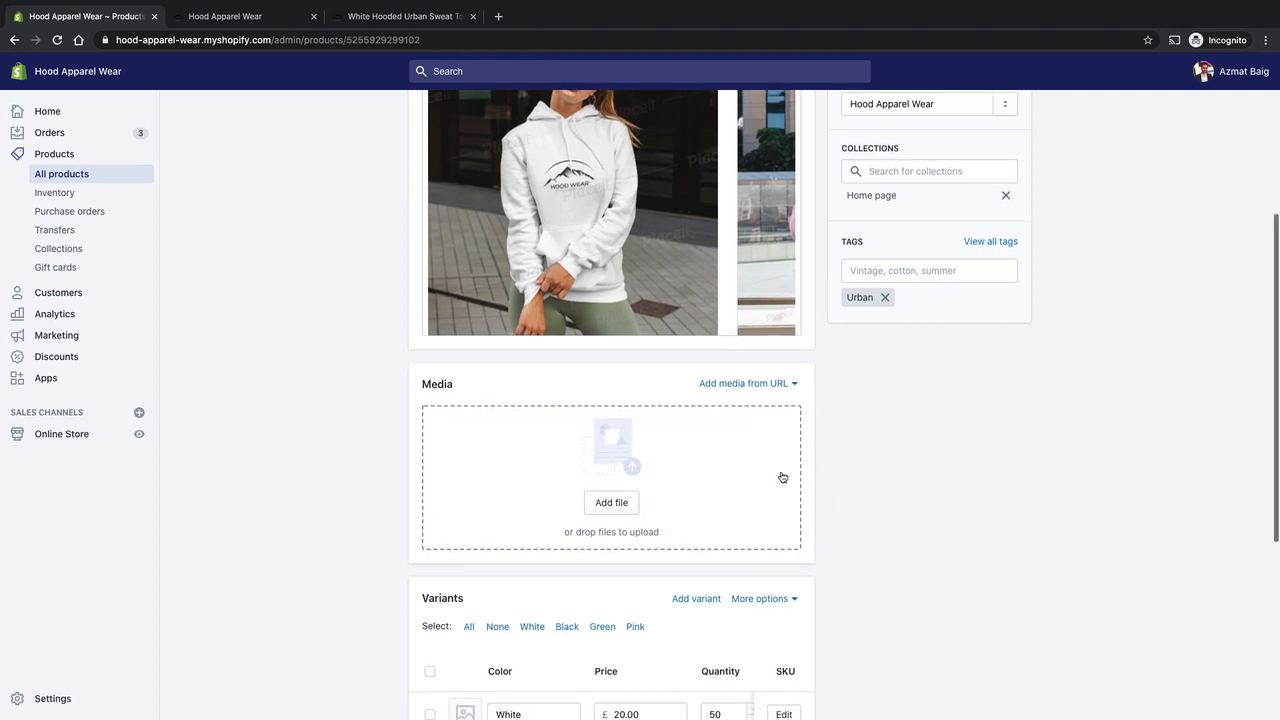
scroll(434, 543, "down", 3)
scroll(897, 451, "up", 3)
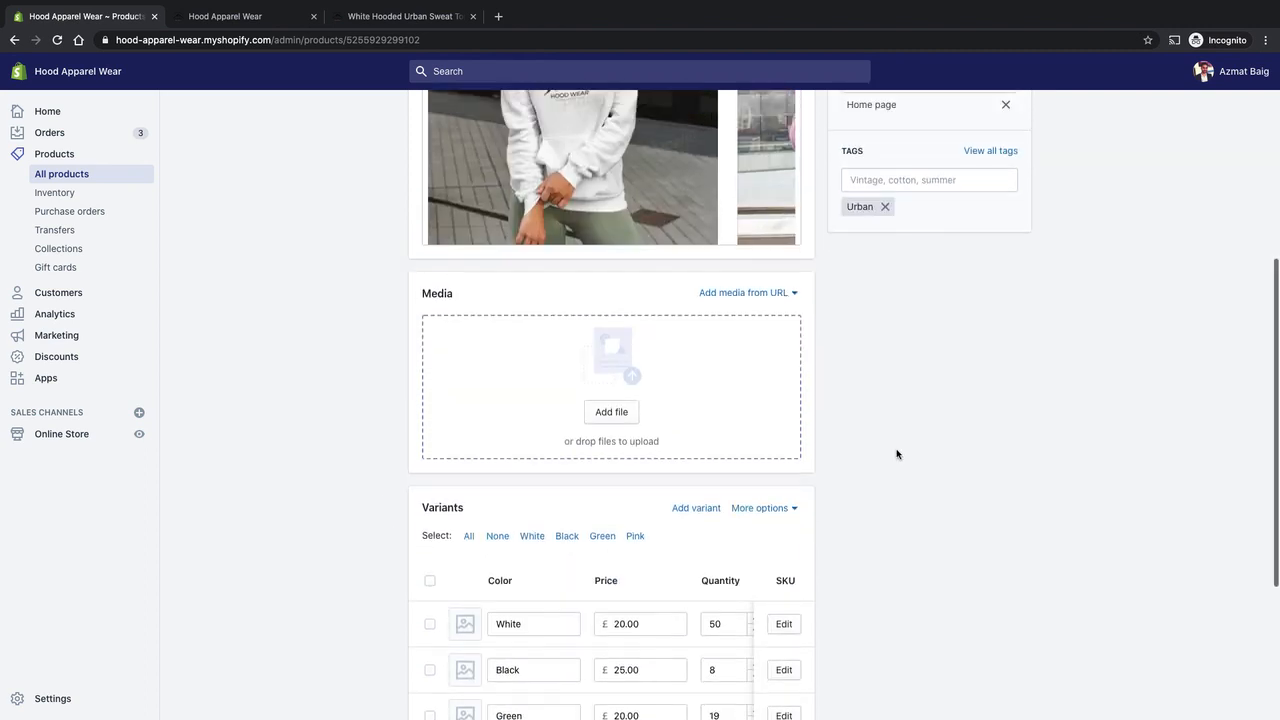
scroll(683, 531, "up", 4)
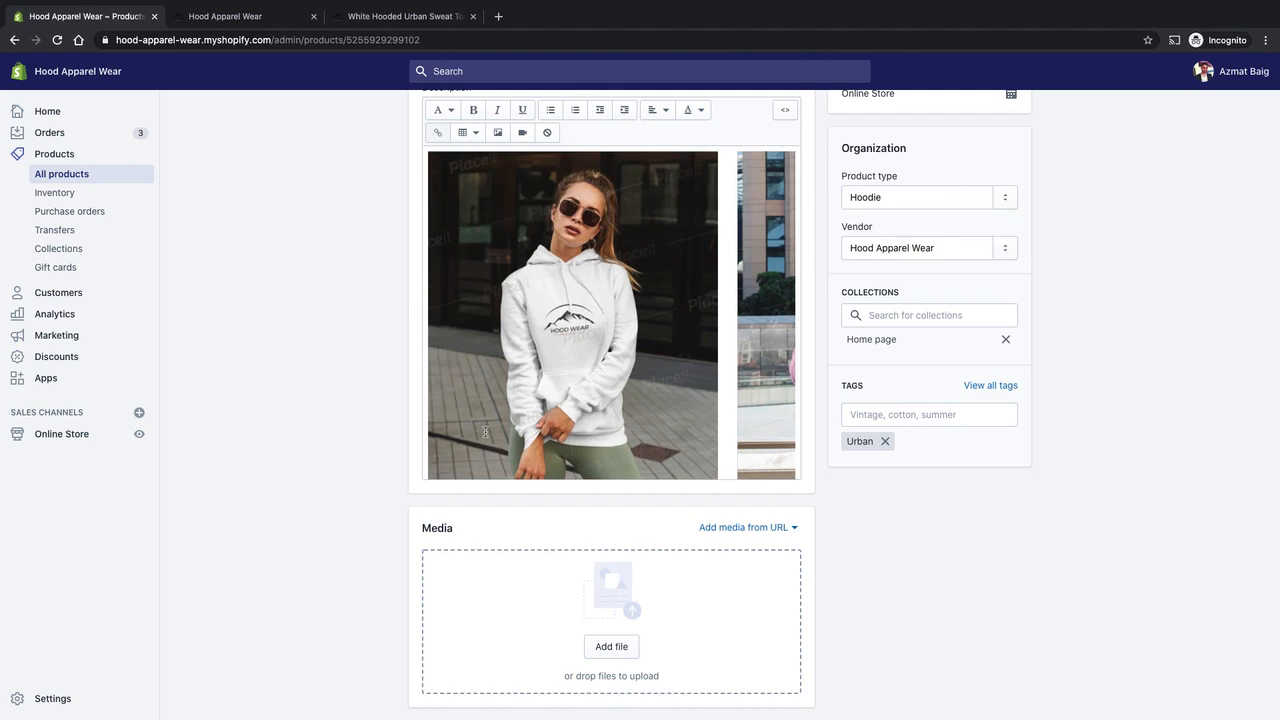
scroll(695, 366, "up", 3)
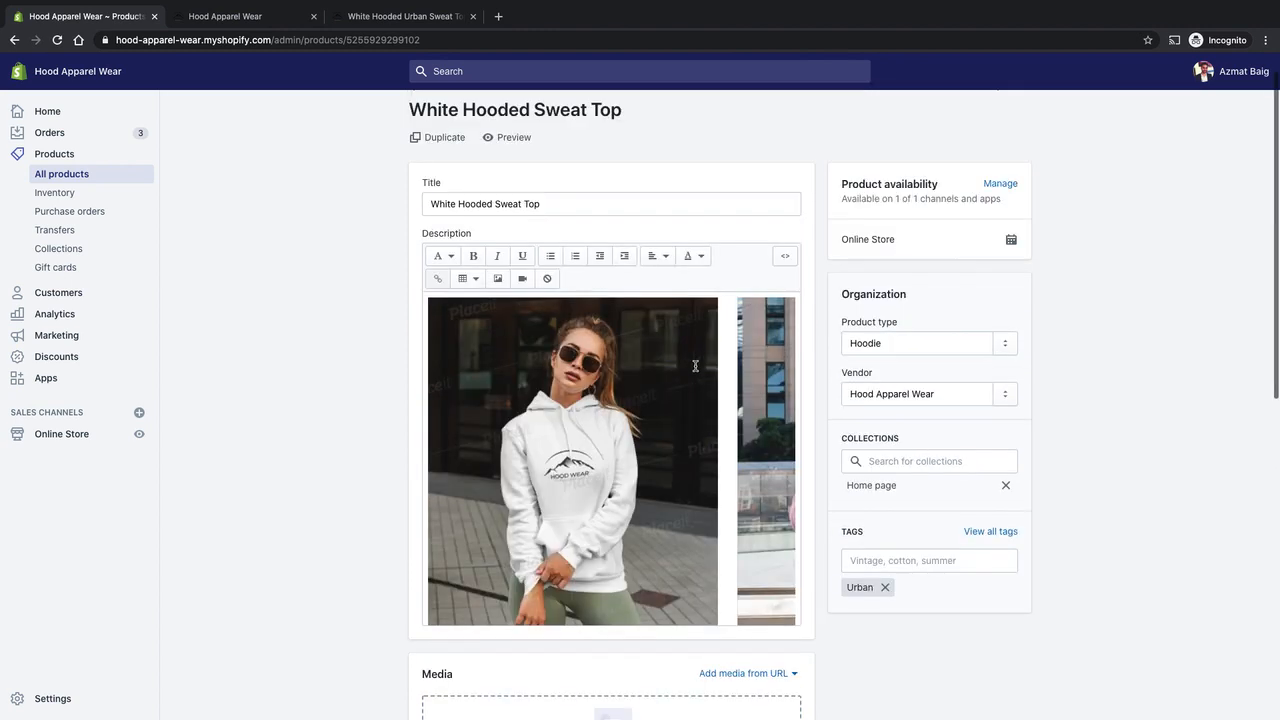
Examine how the hoodie photos are laid out in rows above the text in the product description, selecting individual rows.
scroll(632, 424, "down", 1)
left_click(609, 400)
scroll(618, 404, "down", 3)
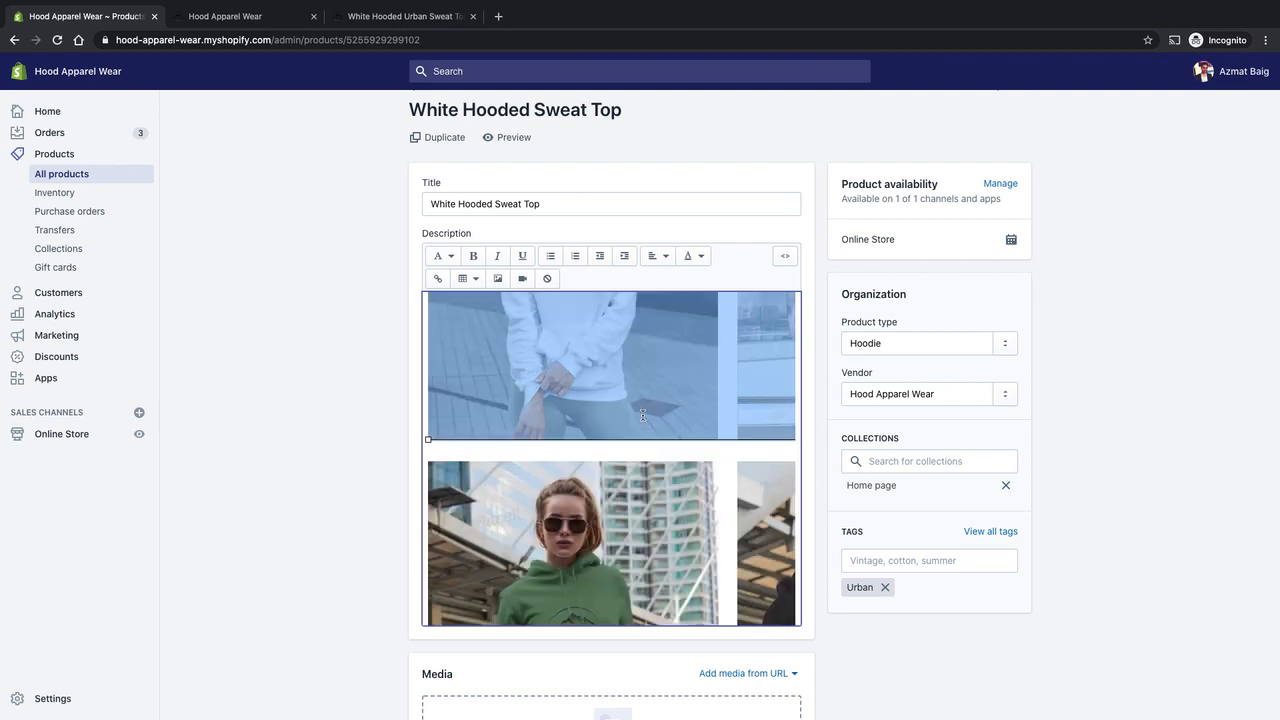
scroll(661, 492, "down", 1)
scroll(661, 492, "down", 3)
scroll(663, 437, "up", 5)
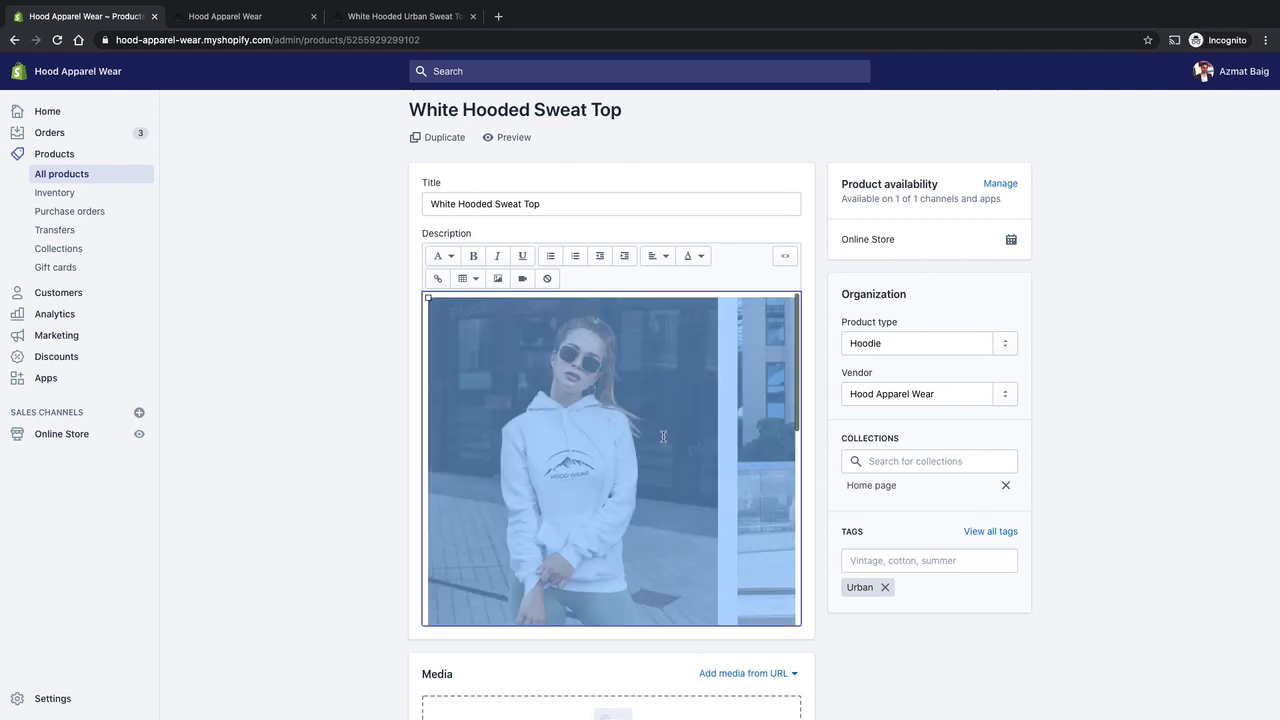
scroll(640, 435, "down", 4)
left_click(677, 502)
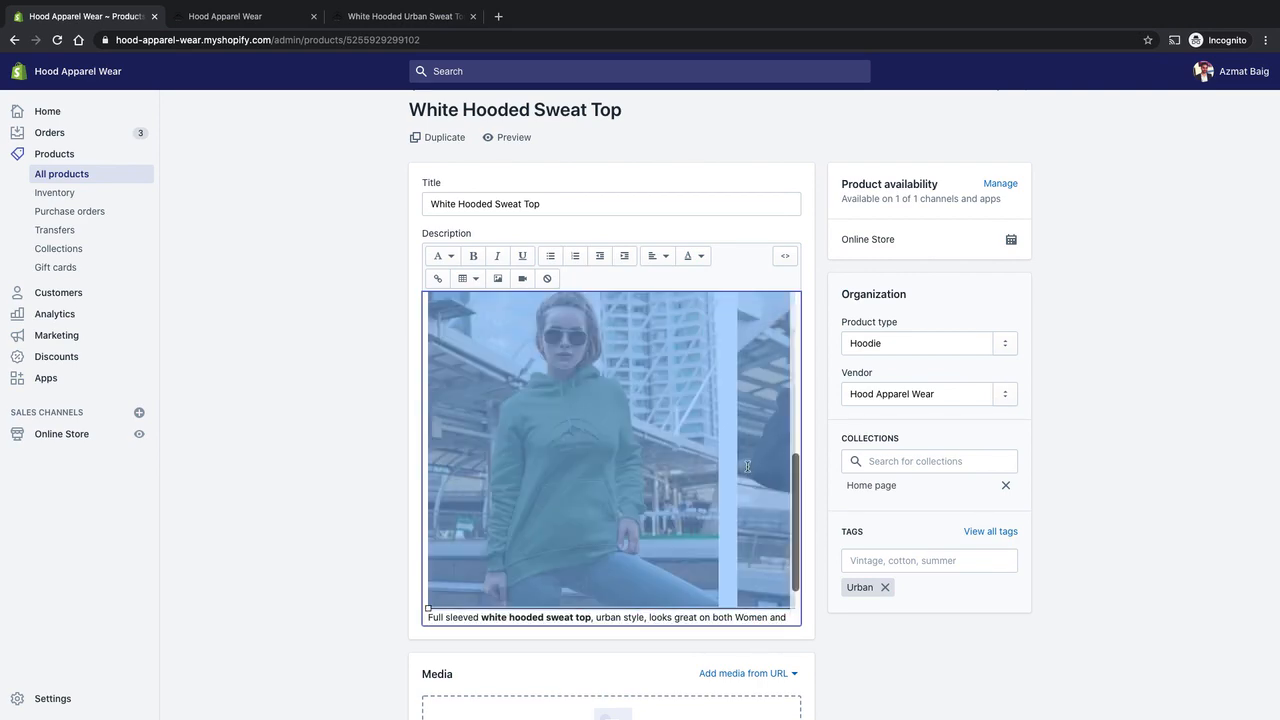
scroll(749, 469, "up", 4)
scroll(706, 533, "down", 4)
scroll(740, 460, "up", 2)
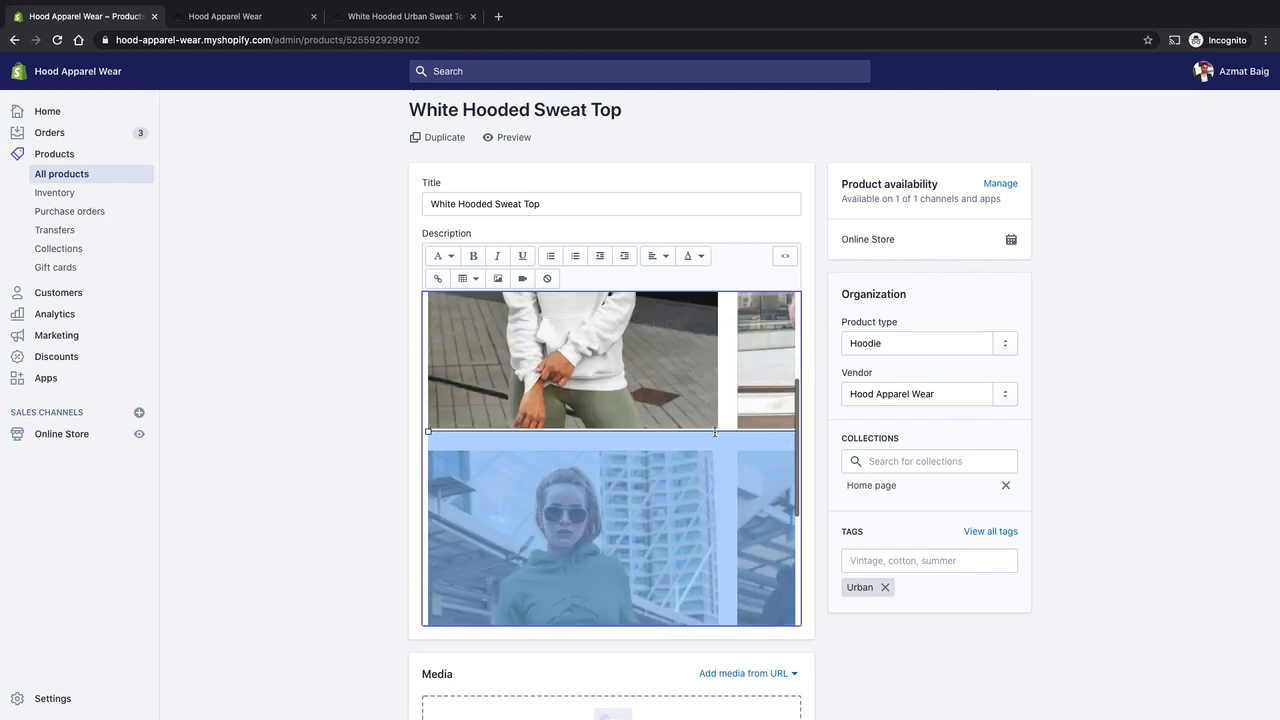
left_click(775, 397)
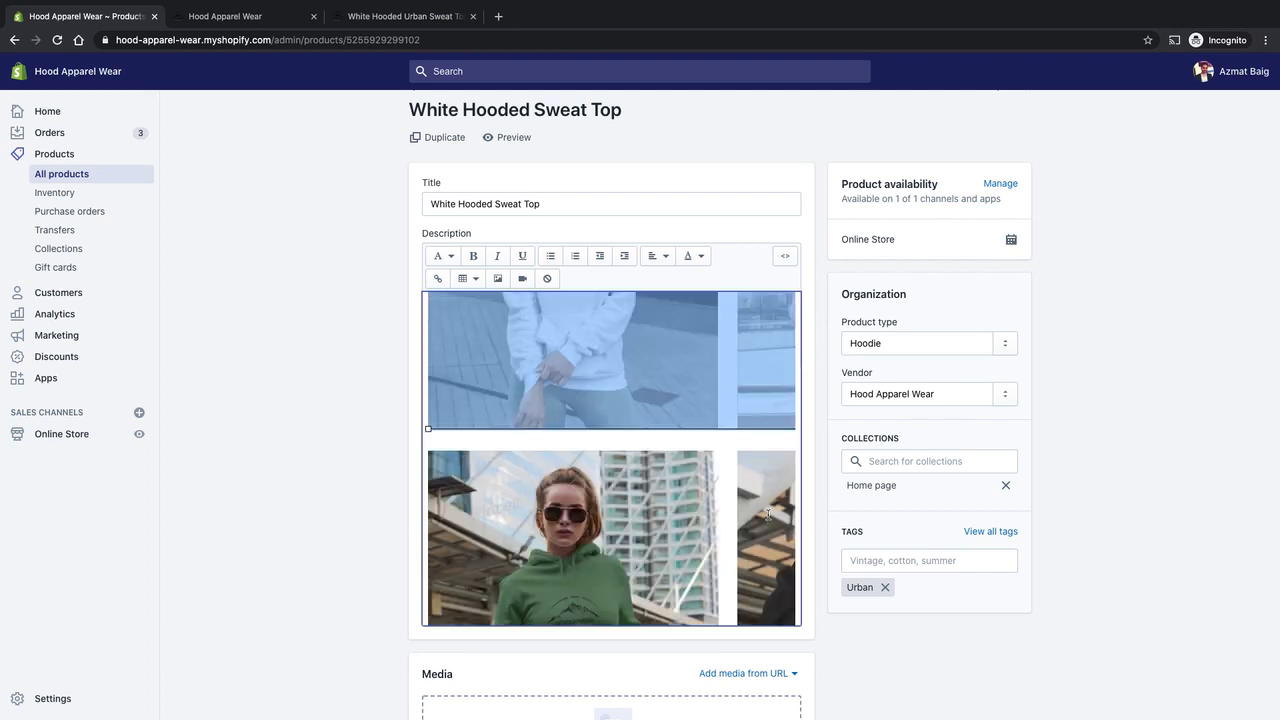
Examine the two rows of hoodie photos and the text beneath them in the product description, selecting them in turn.
left_click(731, 445)
left_click(710, 430)
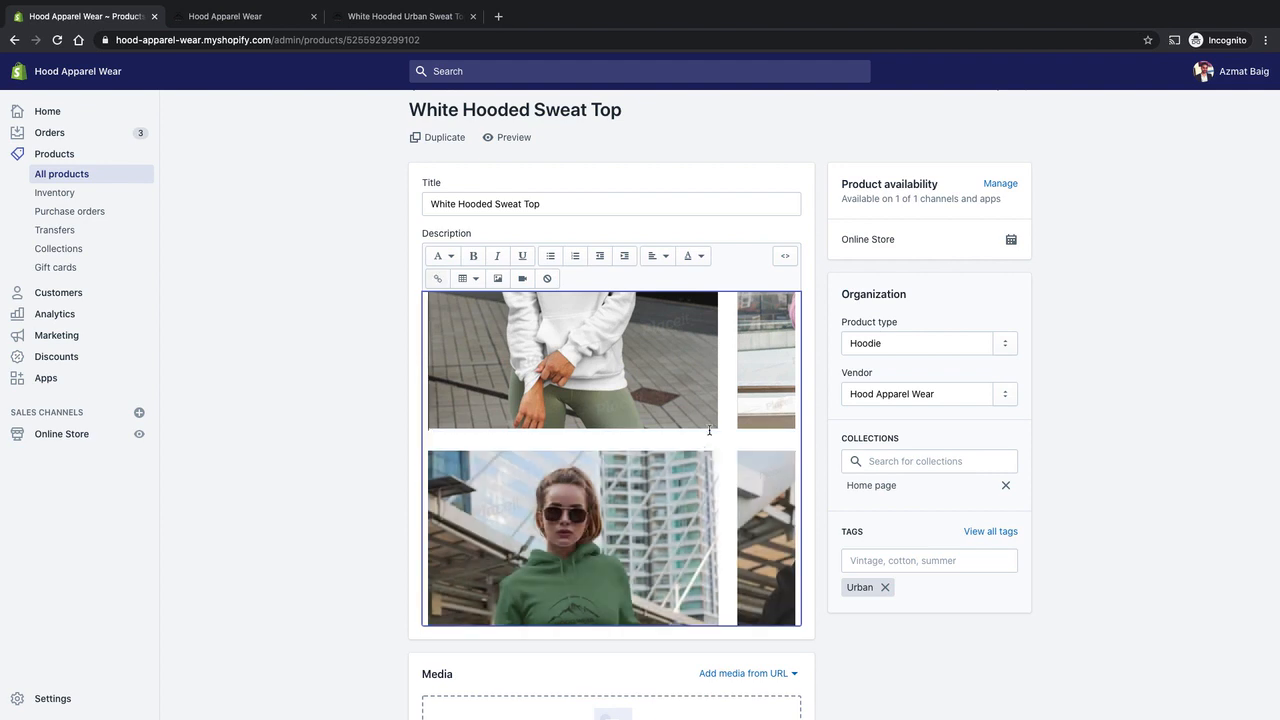
left_click(712, 408)
left_click(673, 508)
left_click(681, 404)
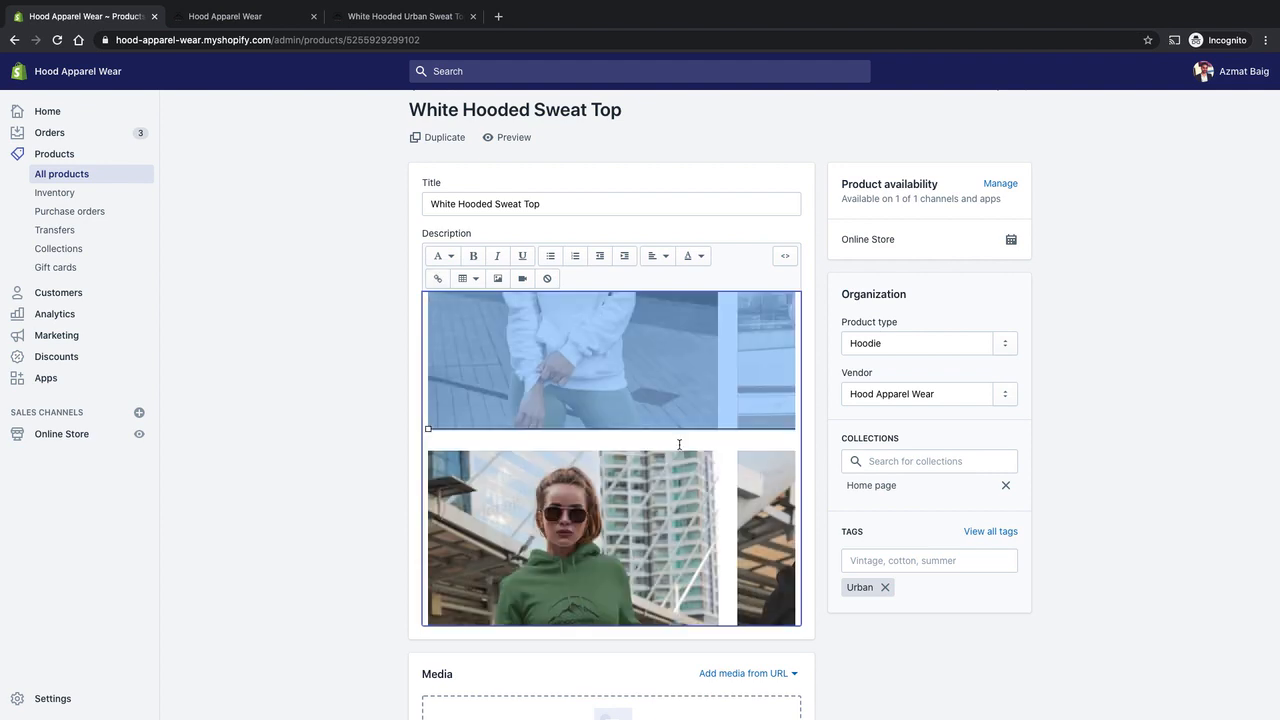
left_click(712, 436)
left_click(789, 431)
scroll(716, 477, "down", 3)
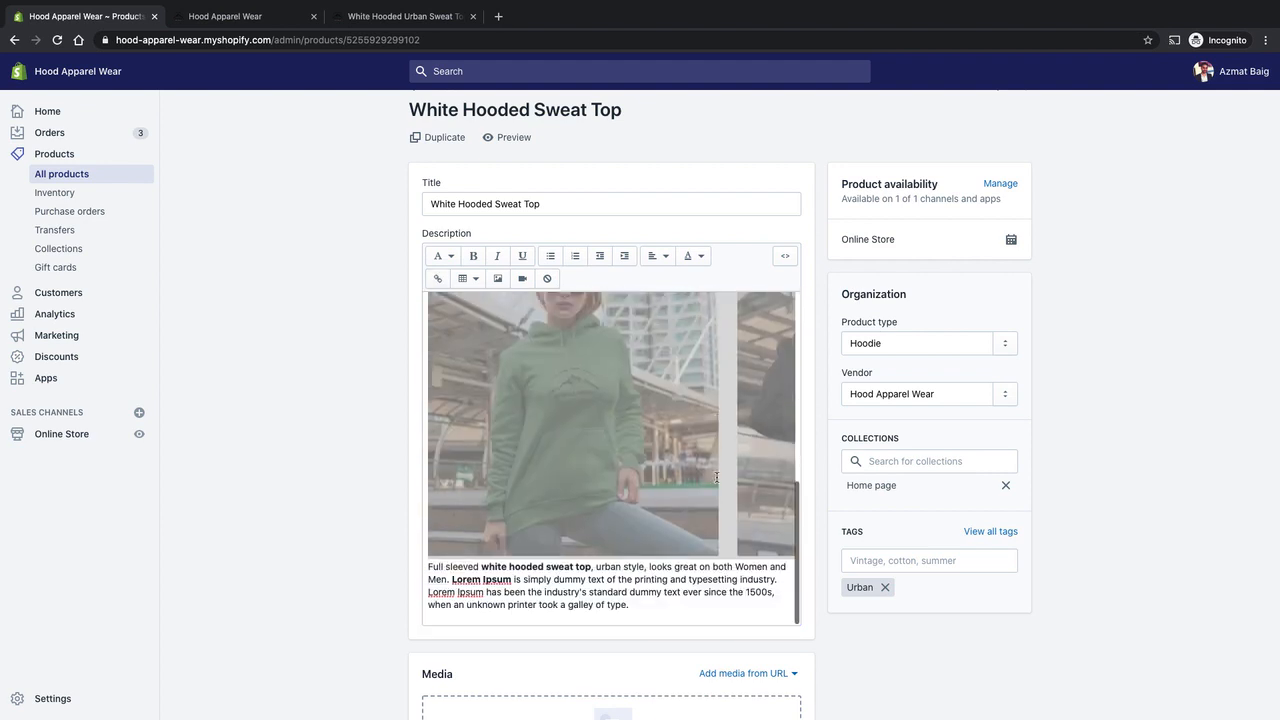
left_click_drag(661, 592, 463, 566)
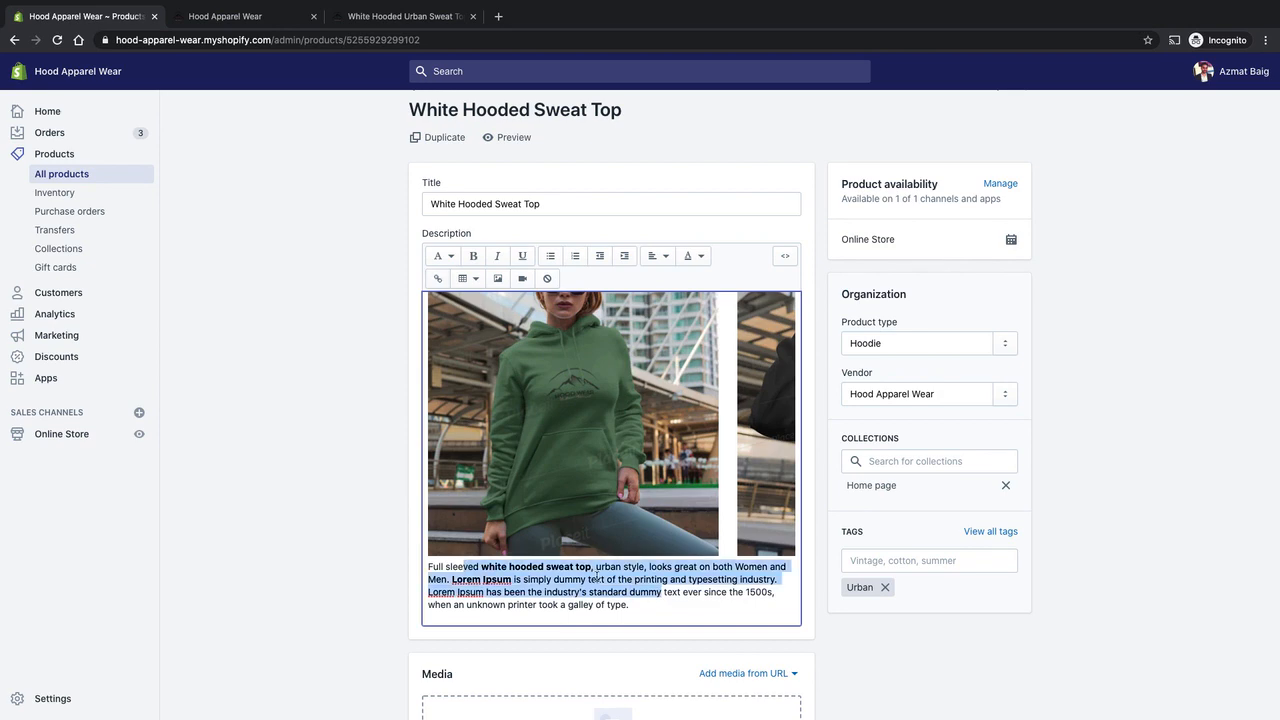
Check the photo grid and the text beneath it on the live White Hooded Sweat Top page, returning to the product editor.
left_click(402, 17)
scroll(811, 409, "down", 3)
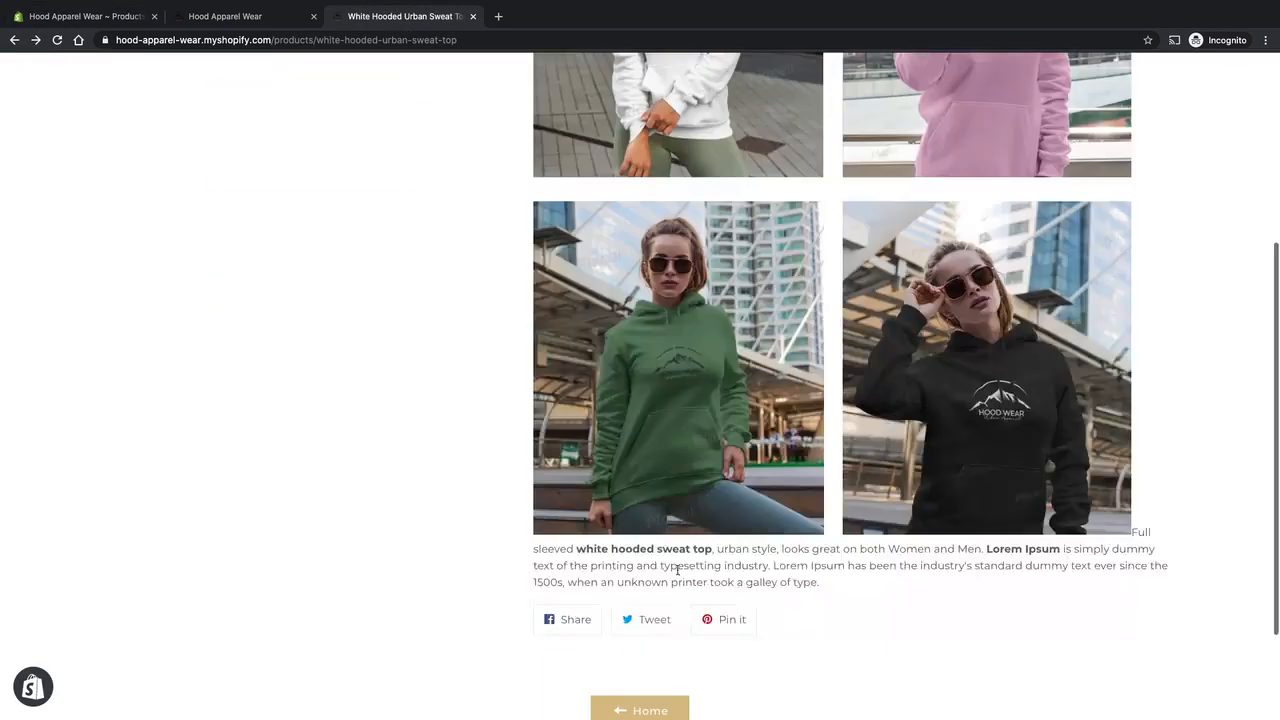
left_click_drag(677, 549, 688, 567)
left_click(513, 569)
scroll(601, 563, "up", 2)
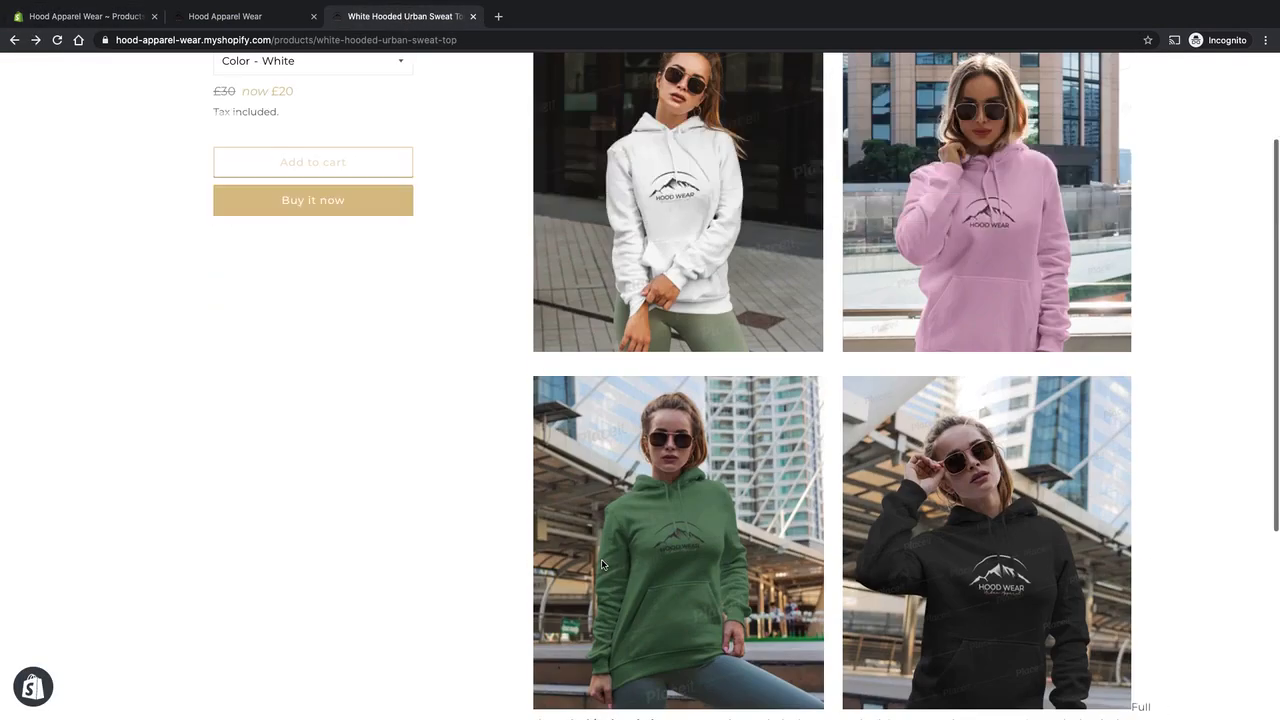
left_click(90, 16)
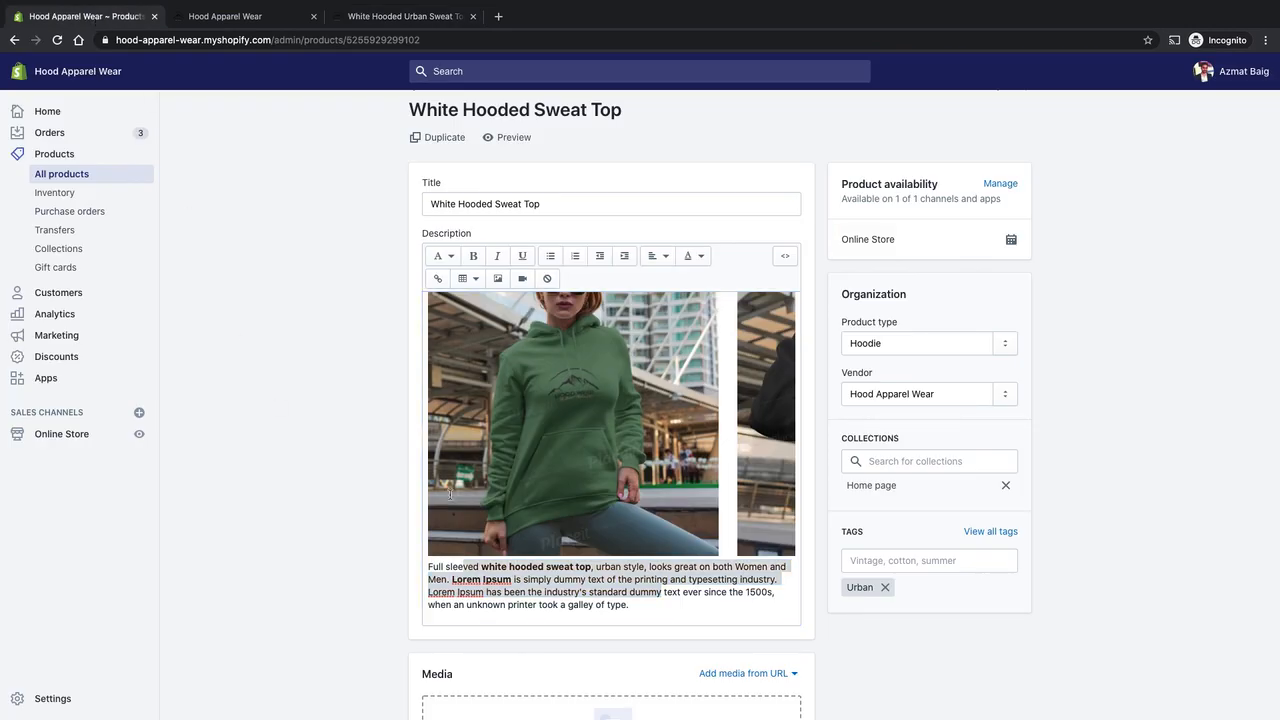
Examine how the hoodie photos are paired side by side and spaced between rows in the product description.
scroll(550, 544, "up", 3)
scroll(672, 531, "up", 5)
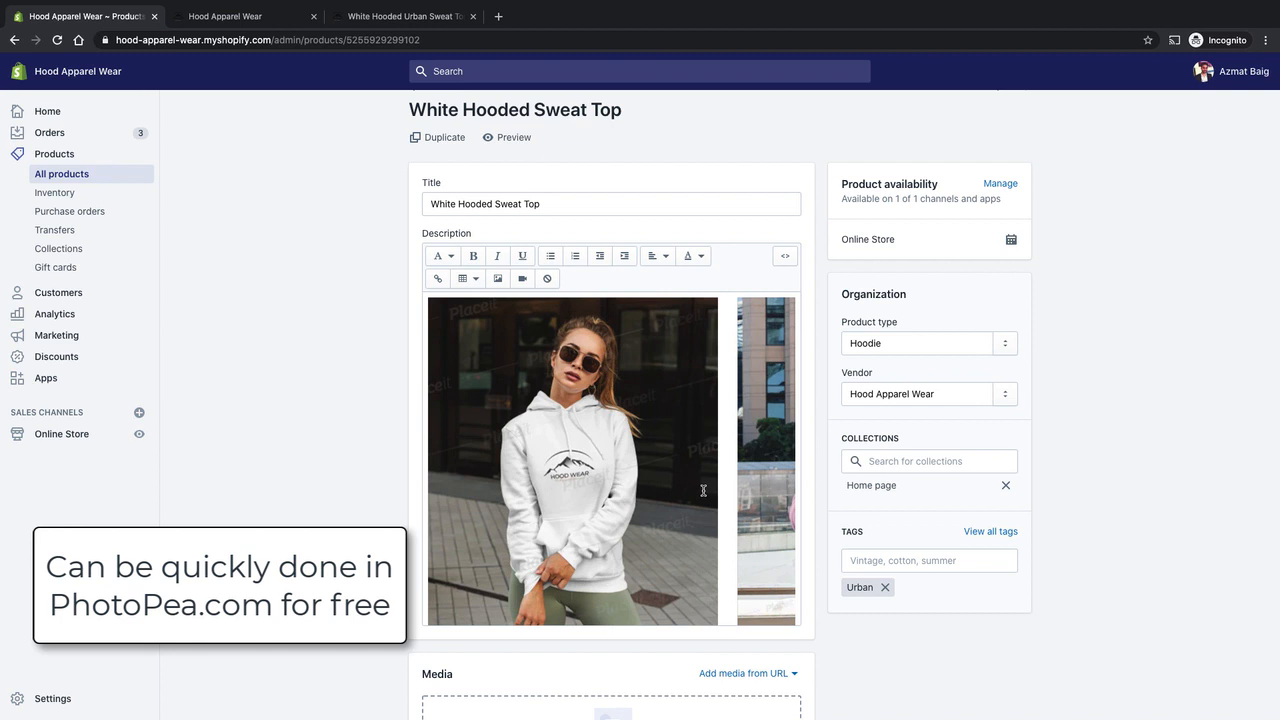
scroll(732, 500, "down", 5)
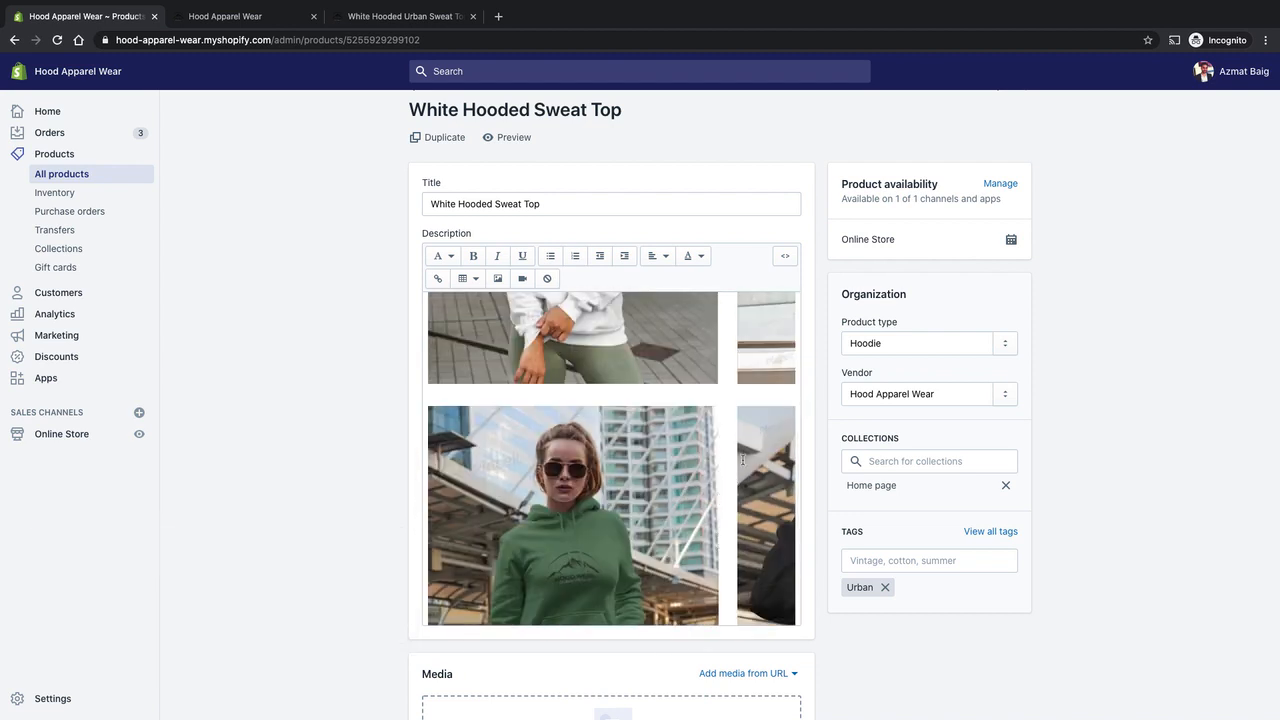
scroll(742, 460, "down", 2)
scroll(721, 485, "up", 2)
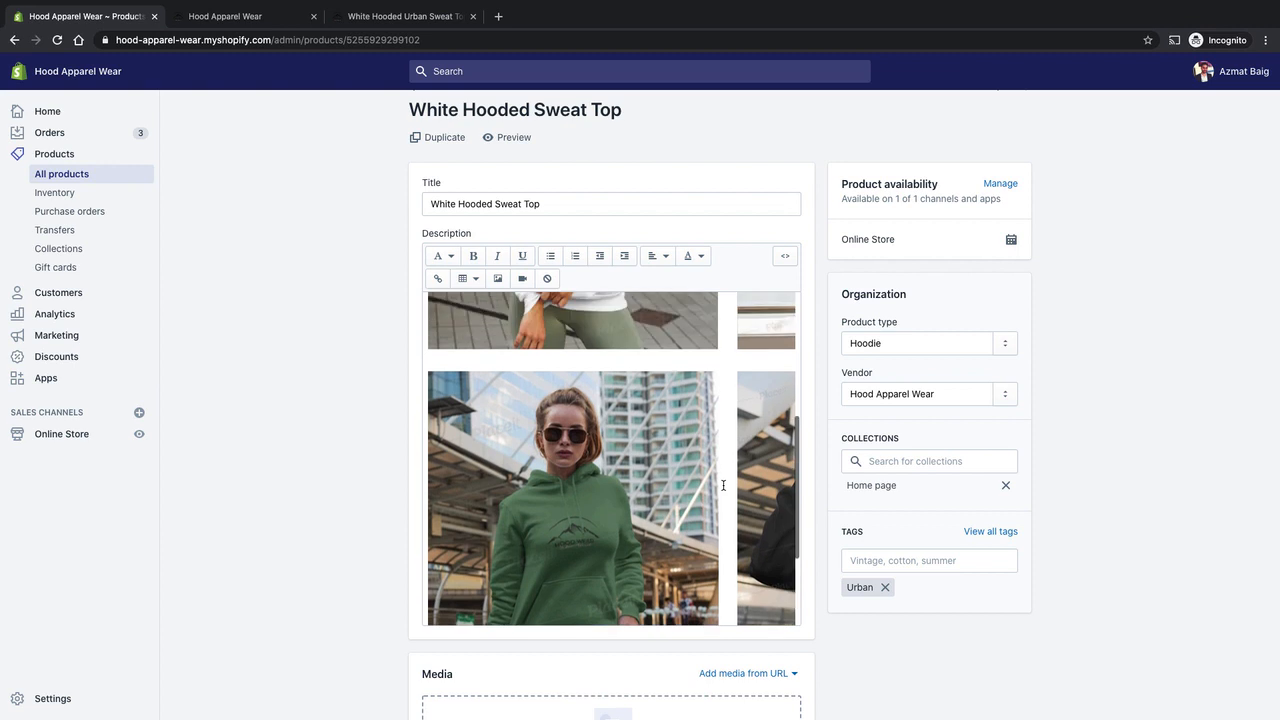
scroll(723, 485, "up", 3)
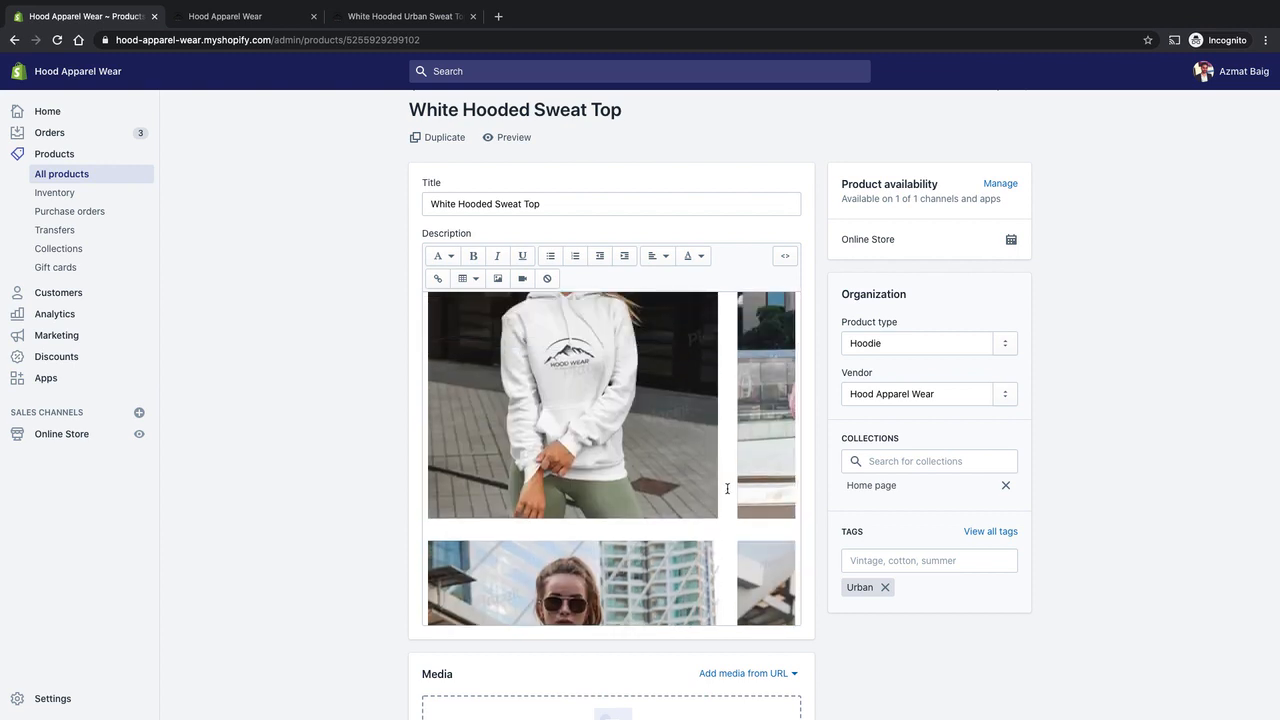
scroll(727, 489, "up", 2)
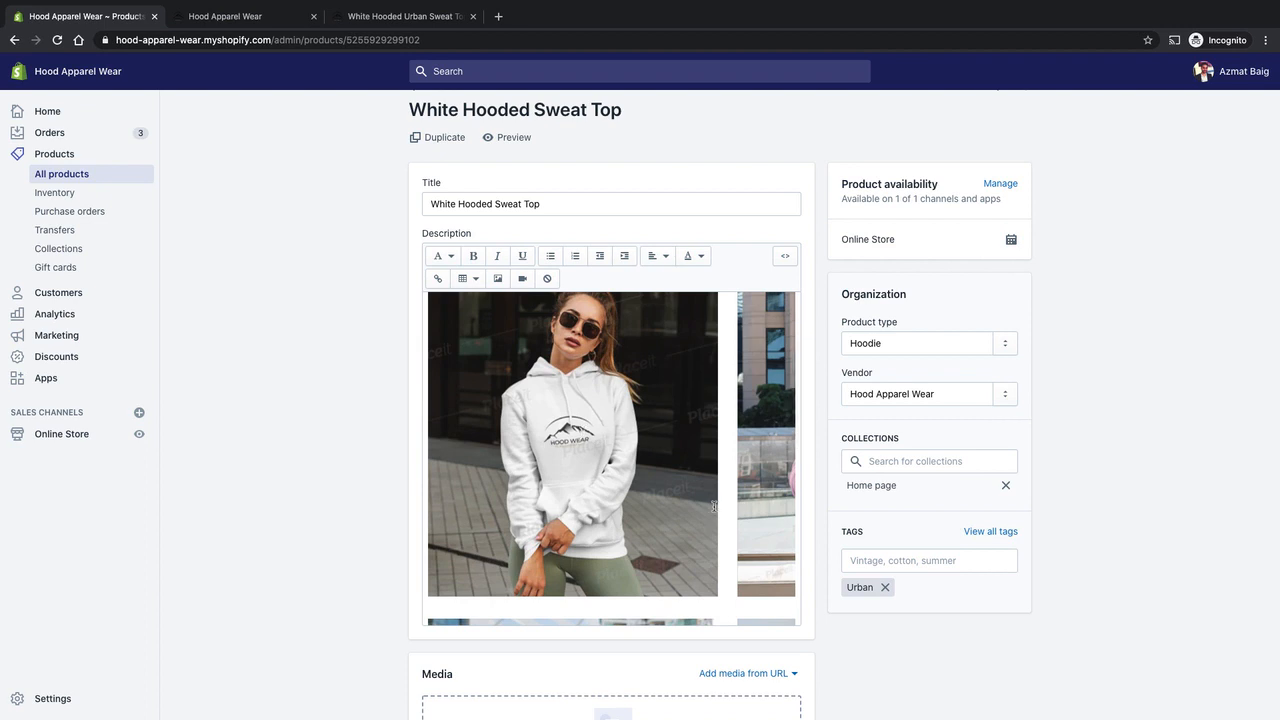
scroll(714, 506, "down", 4)
scroll(710, 490, "up", 4)
scroll(707, 474, "down", 2)
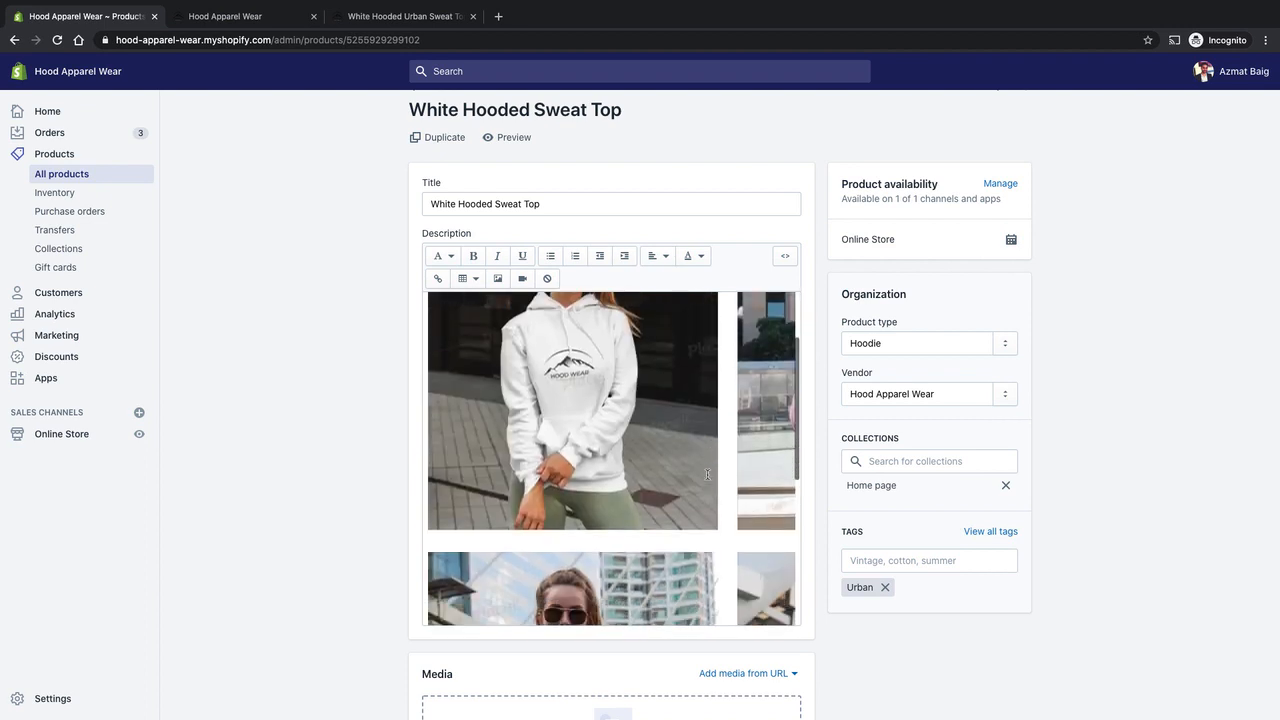
scroll(665, 457, "up", 3)
scroll(600, 430, "down", 4)
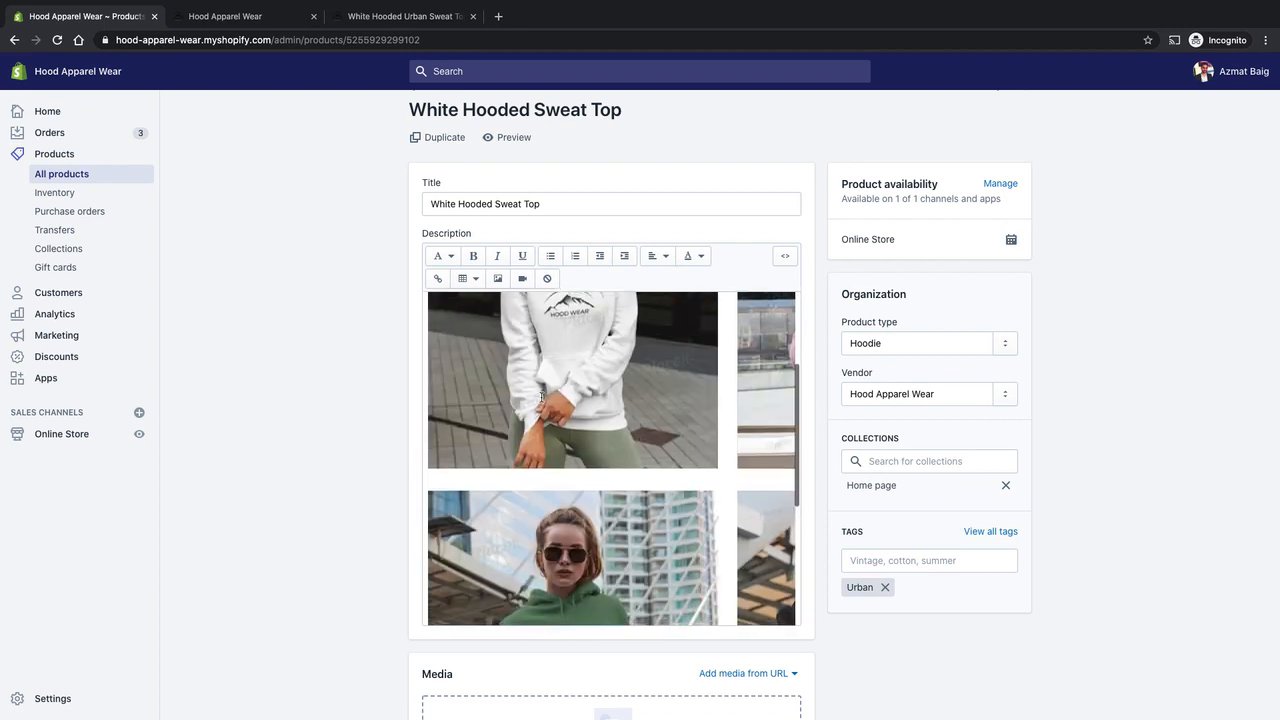
Select the upper and lower photo rows in the description individually to inspect each as a single combined image.
left_click(662, 436)
left_click(703, 483)
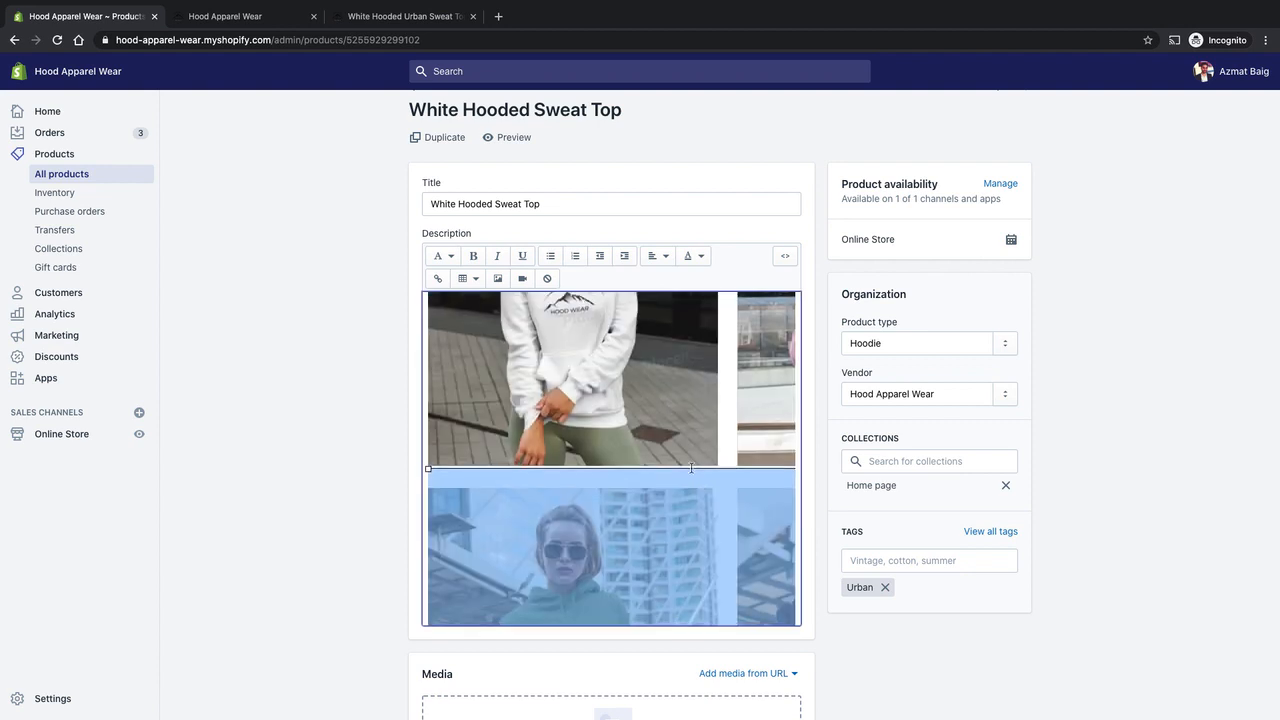
scroll(718, 430, "down", 2)
left_click(679, 376)
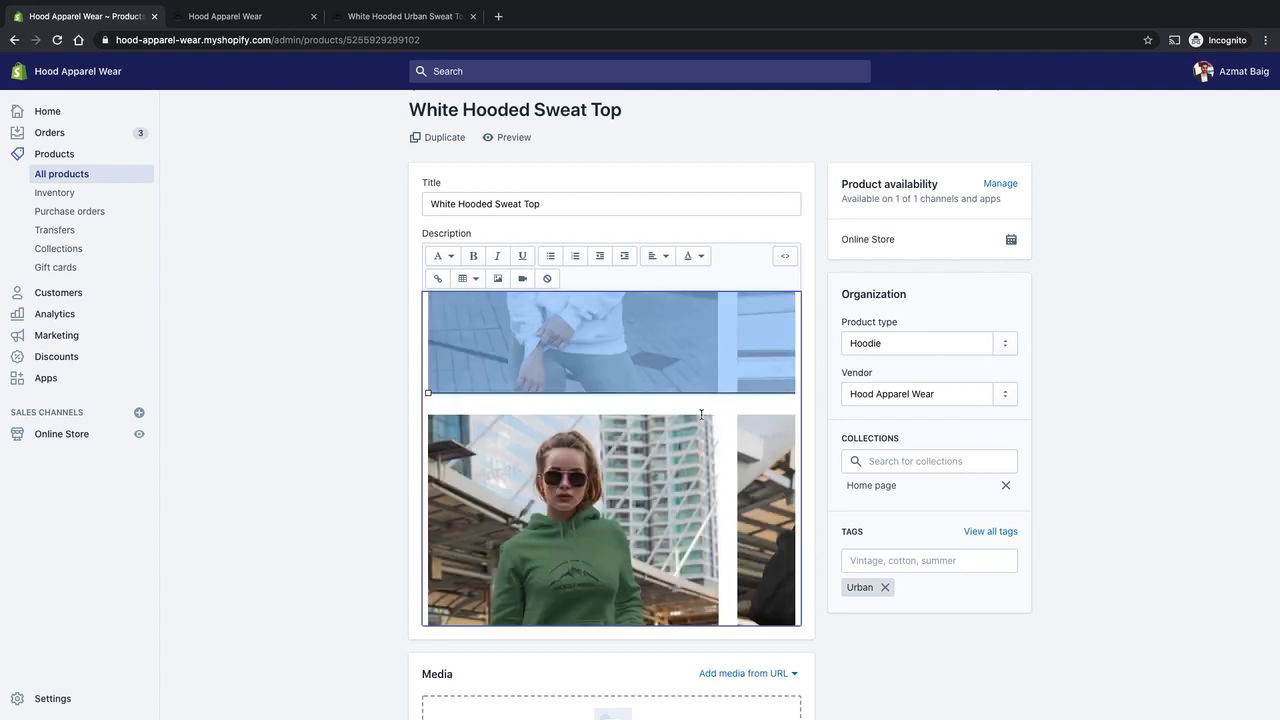
scroll(627, 392, "up", 1)
scroll(650, 408, "down", 4)
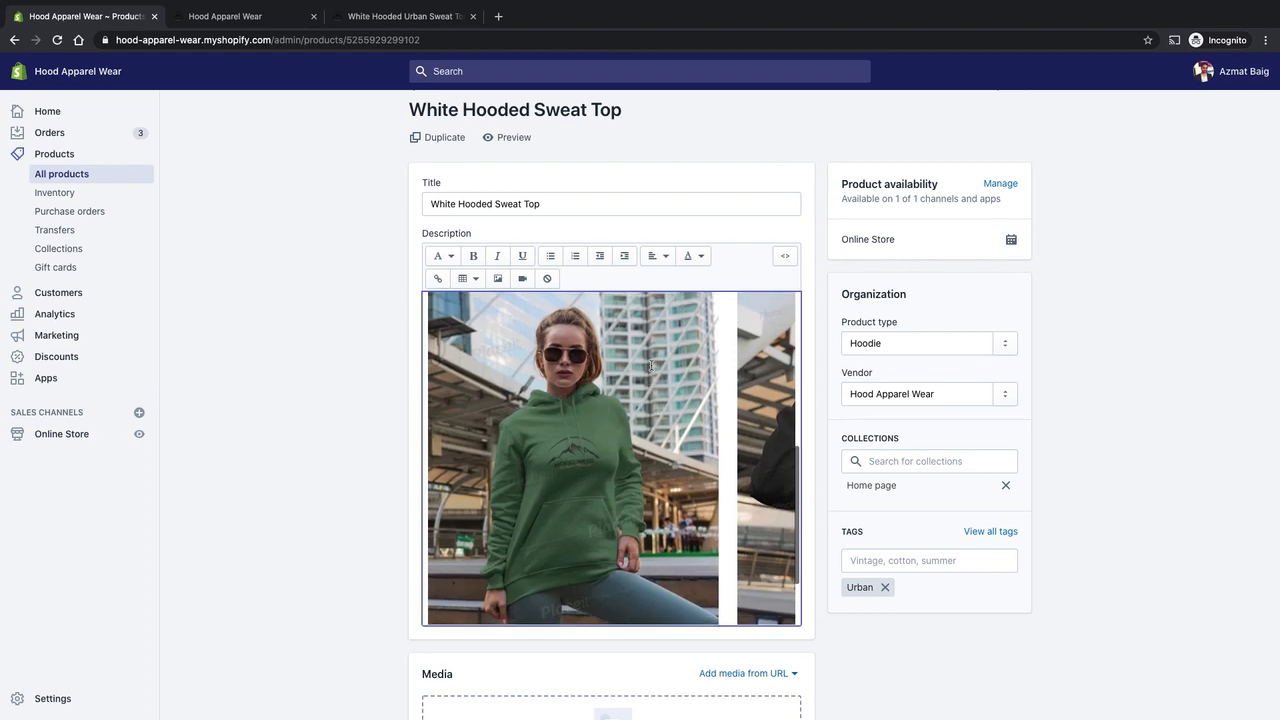
scroll(640, 350, "up", 4)
right_click(647, 329)
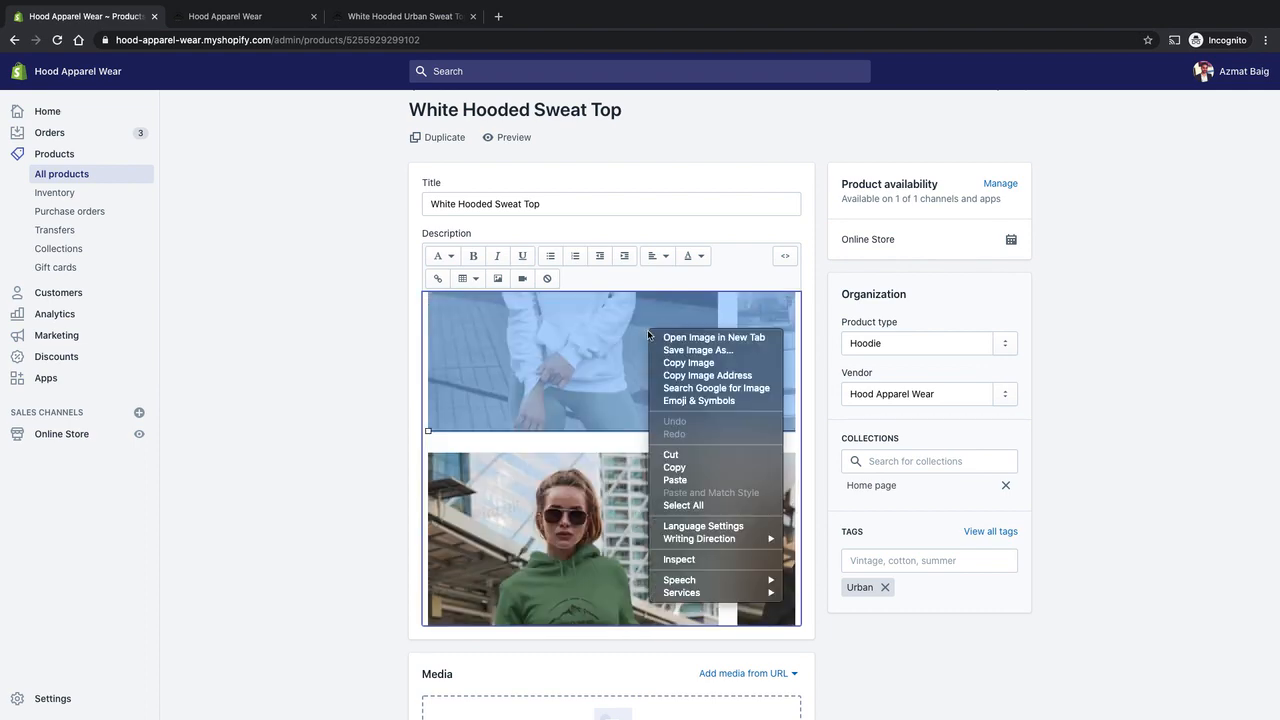
left_click(334, 357)
Review the edit page down to its Media section and compare it with the live product page's photo grid.
scroll(507, 427, "down", 3)
scroll(507, 427, "down", 2)
scroll(334, 451, "down", 7)
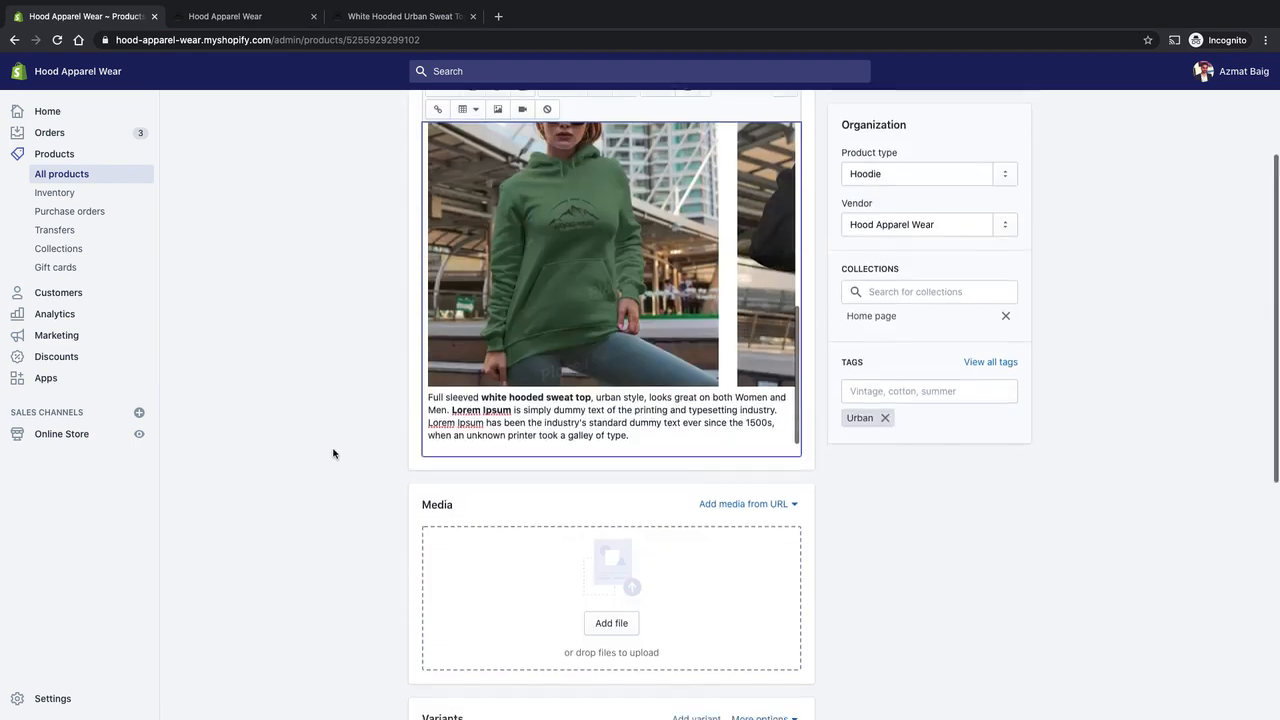
scroll(337, 452, "up", 10)
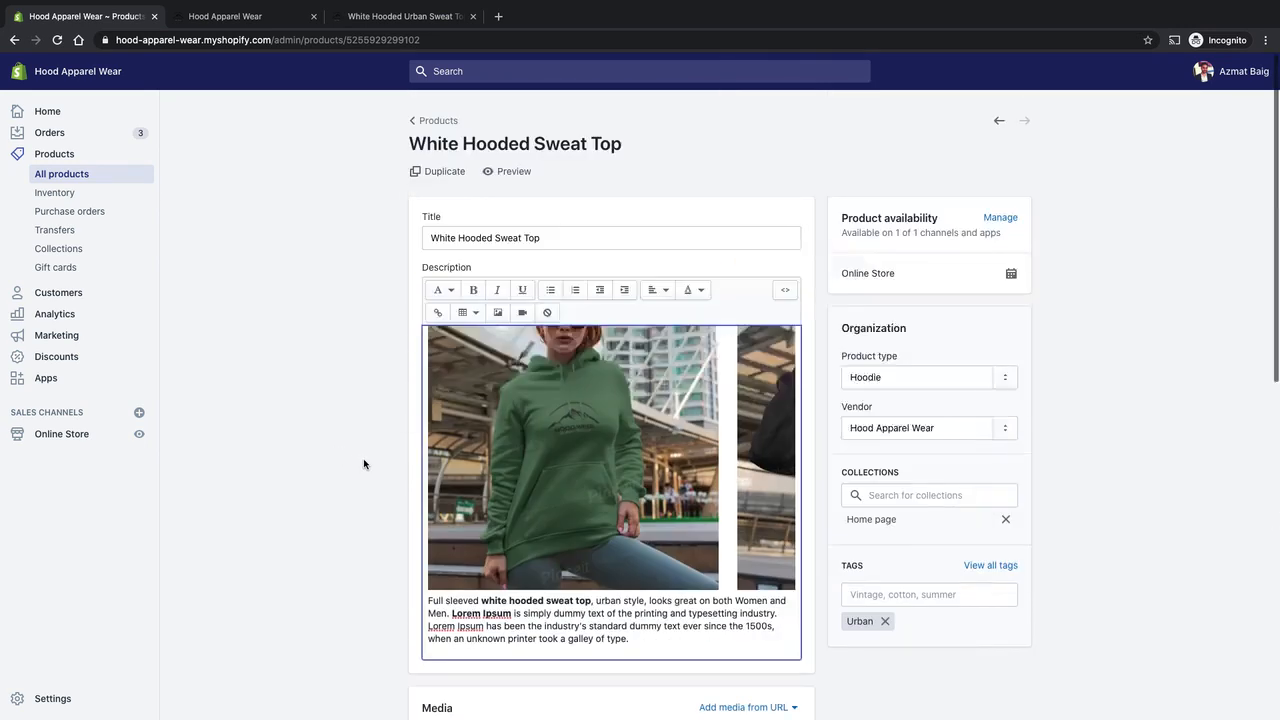
left_click(400, 16)
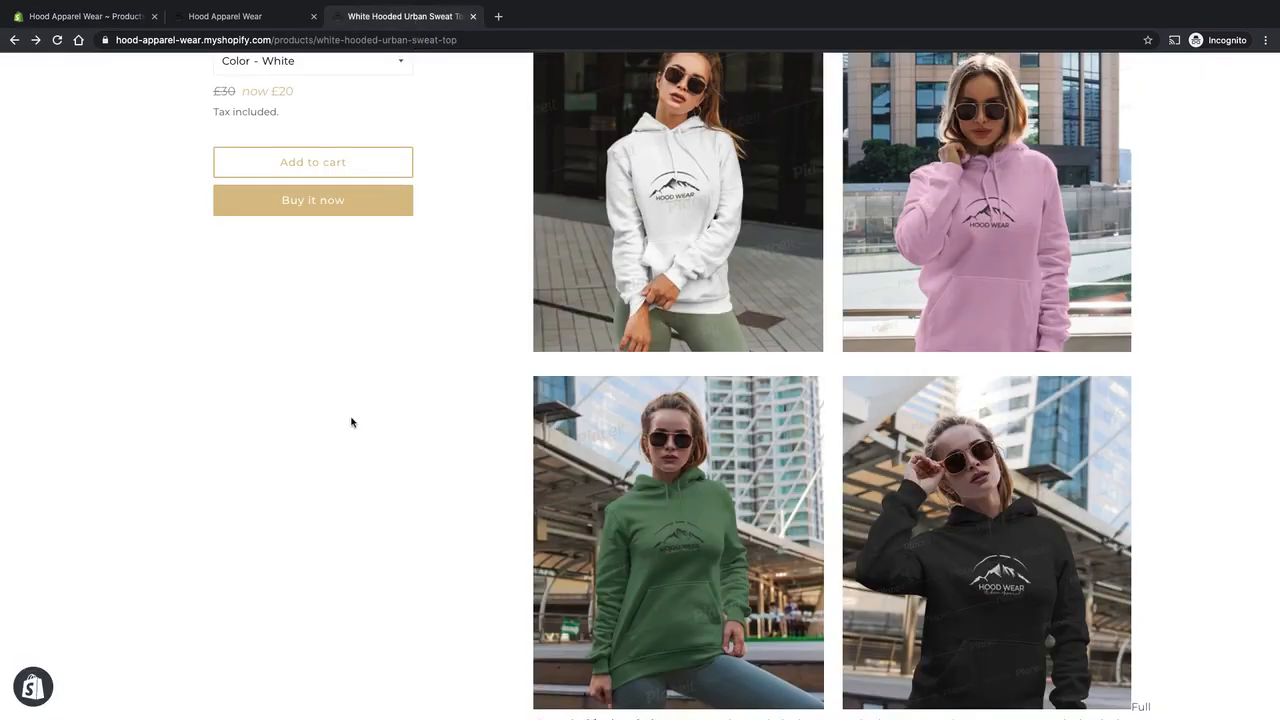
scroll(351, 420, "up", 2)
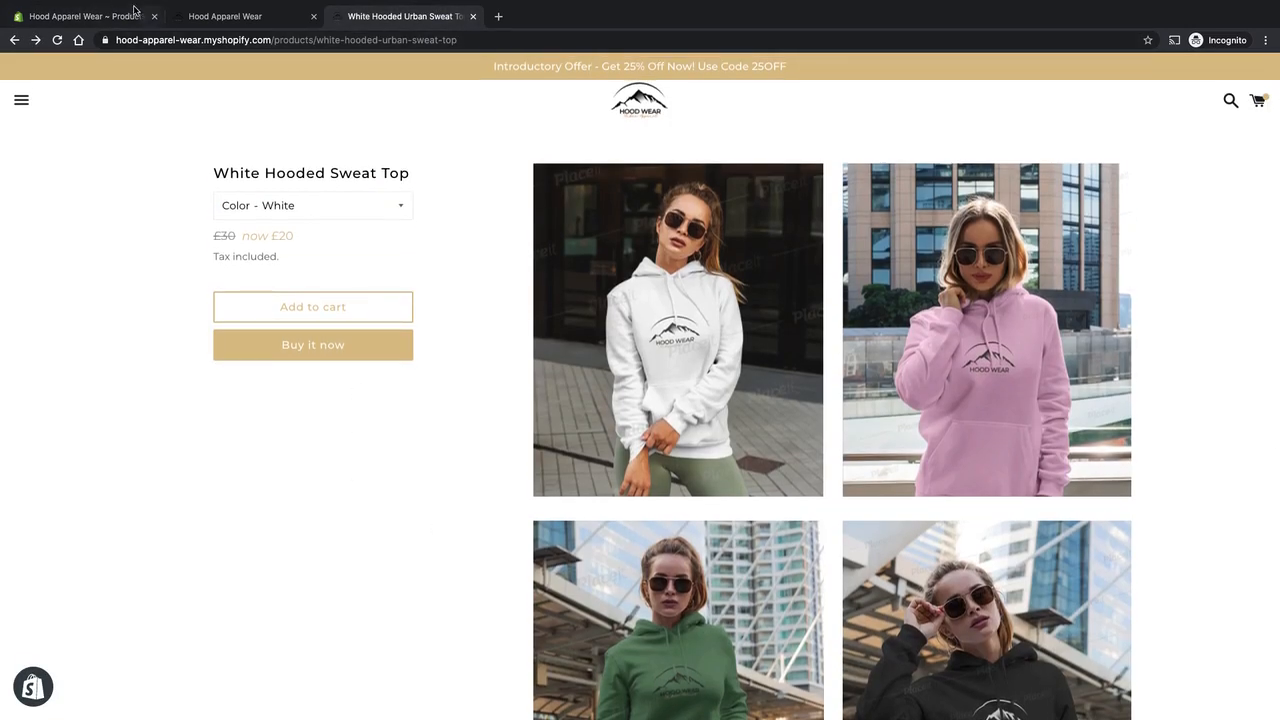
left_click(118, 15)
Add blank lines below the description text, after the paragraph ending in "galley of type".
scroll(637, 476, "down", 1)
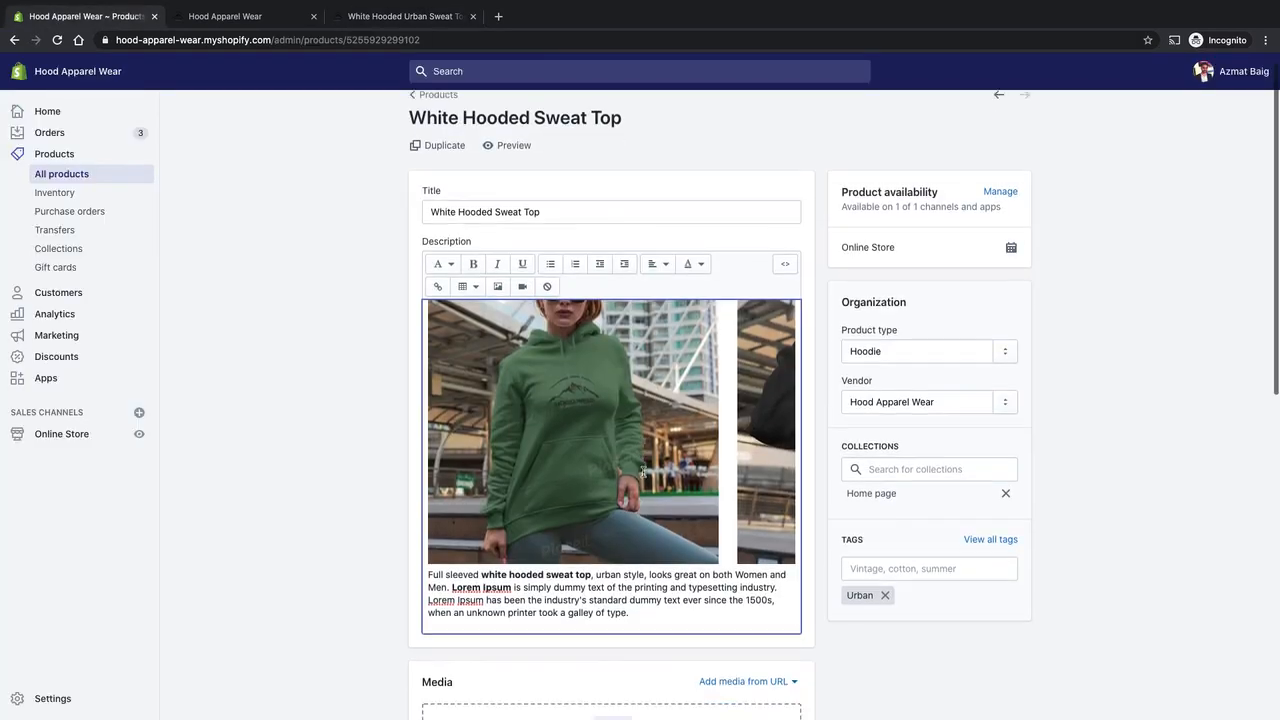
left_click(676, 418)
scroll(687, 413, "up", 5)
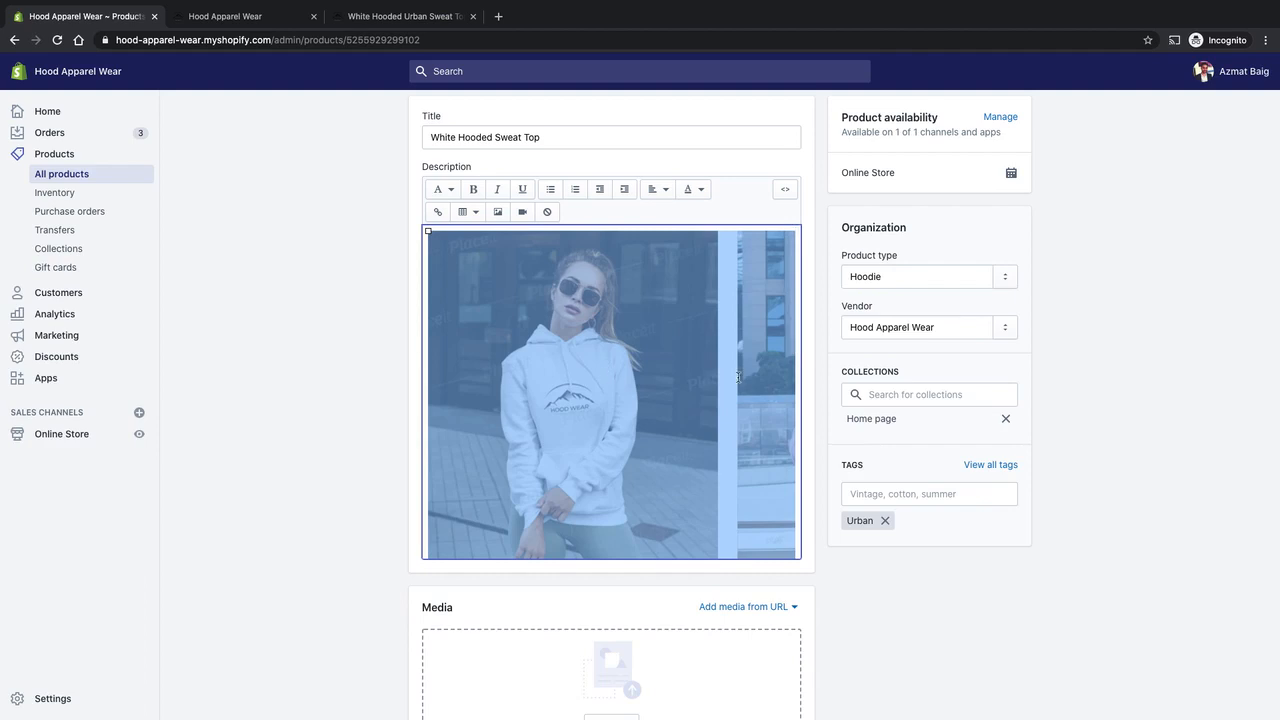
scroll(540, 345, "down", 5)
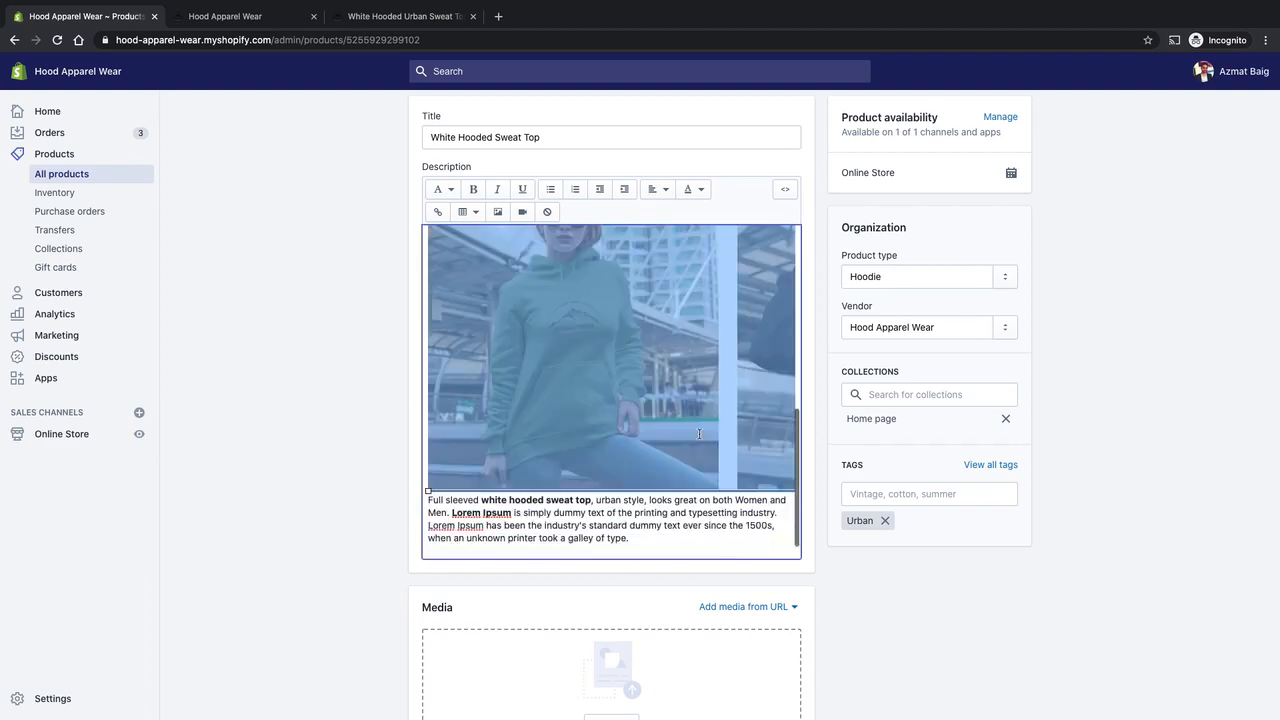
key("Right")
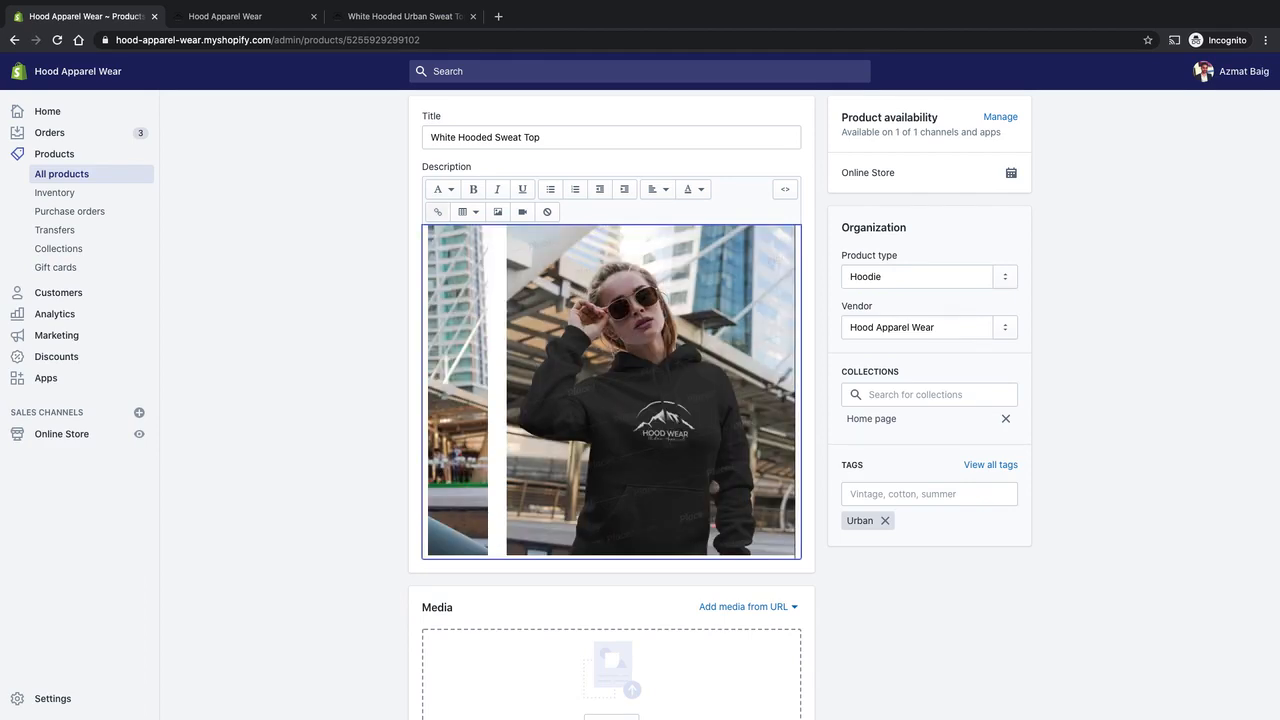
key("Right")
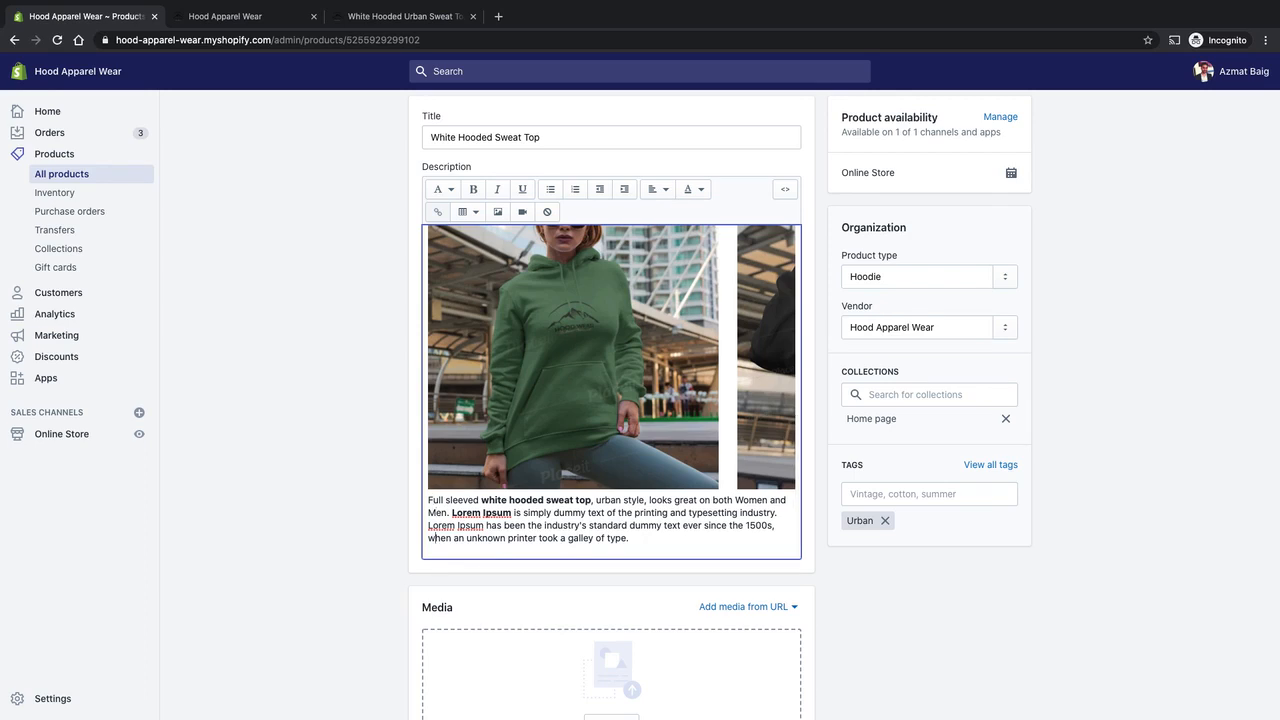
key("Return")
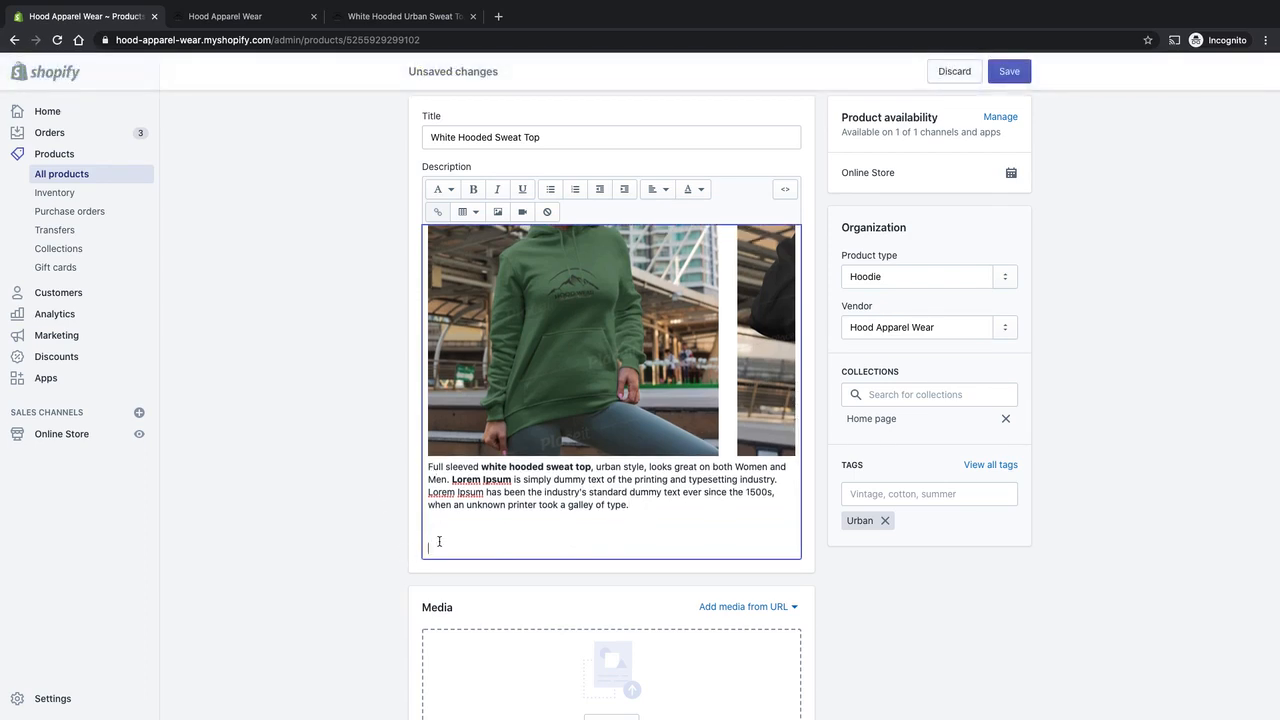
Choose the uploaded single photo of the white hoodie for insertion into the description and set its size to Original.
left_click(498, 213)
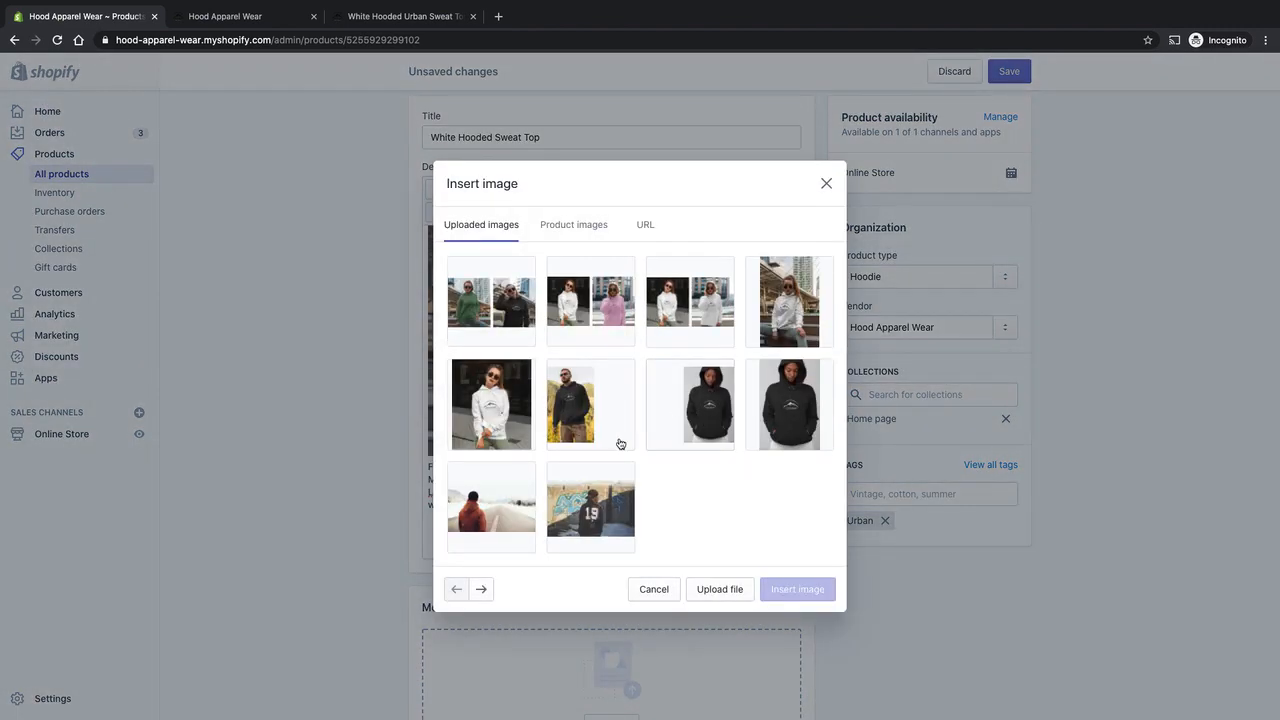
left_click(498, 417)
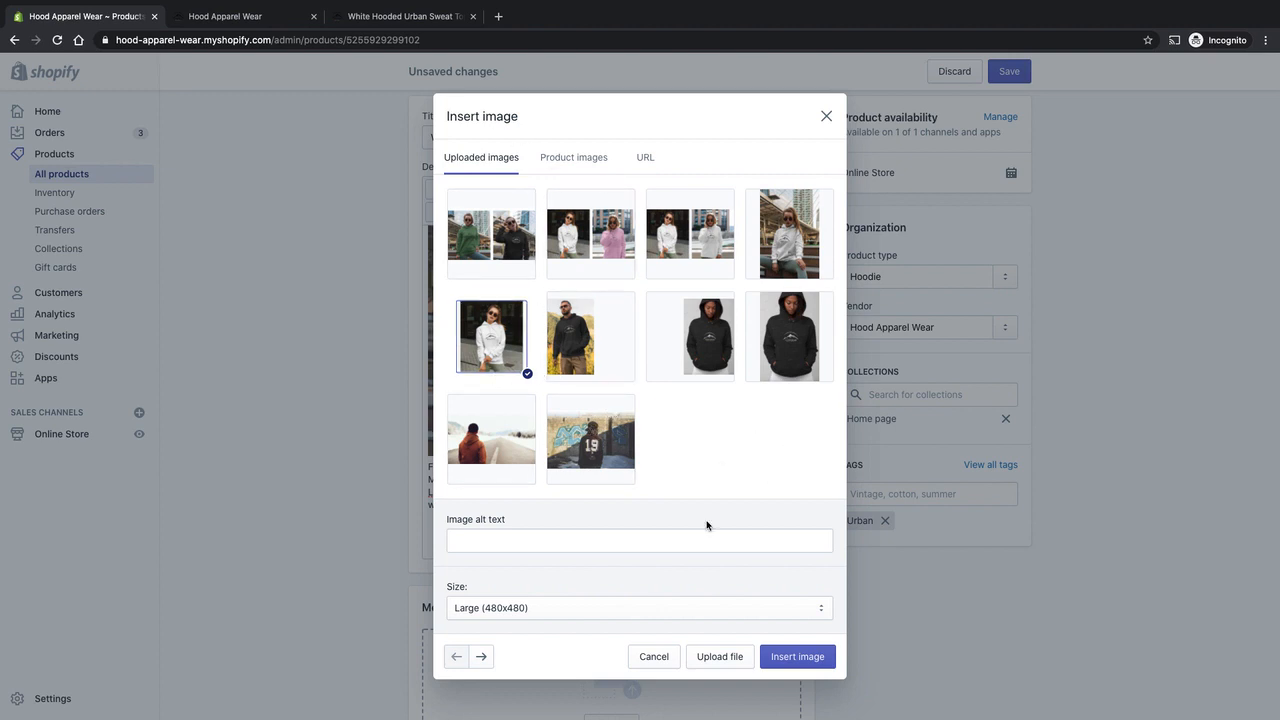
left_click(495, 540)
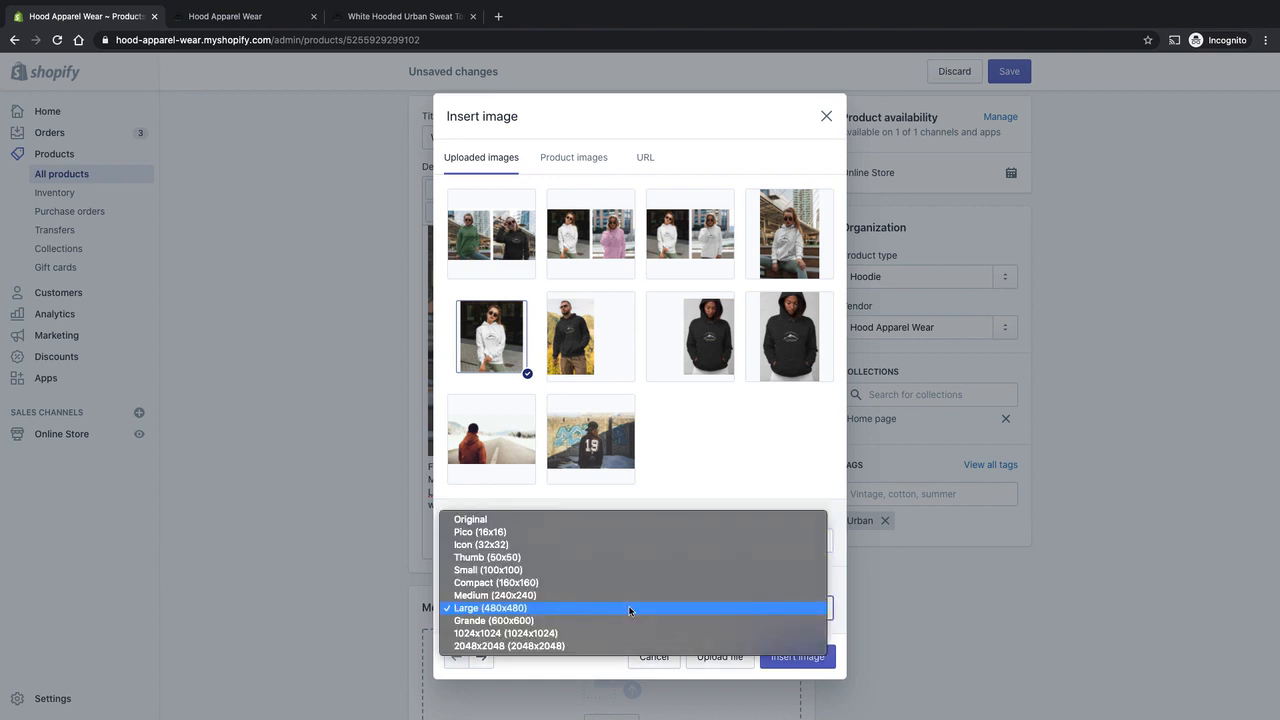
left_click(613, 521)
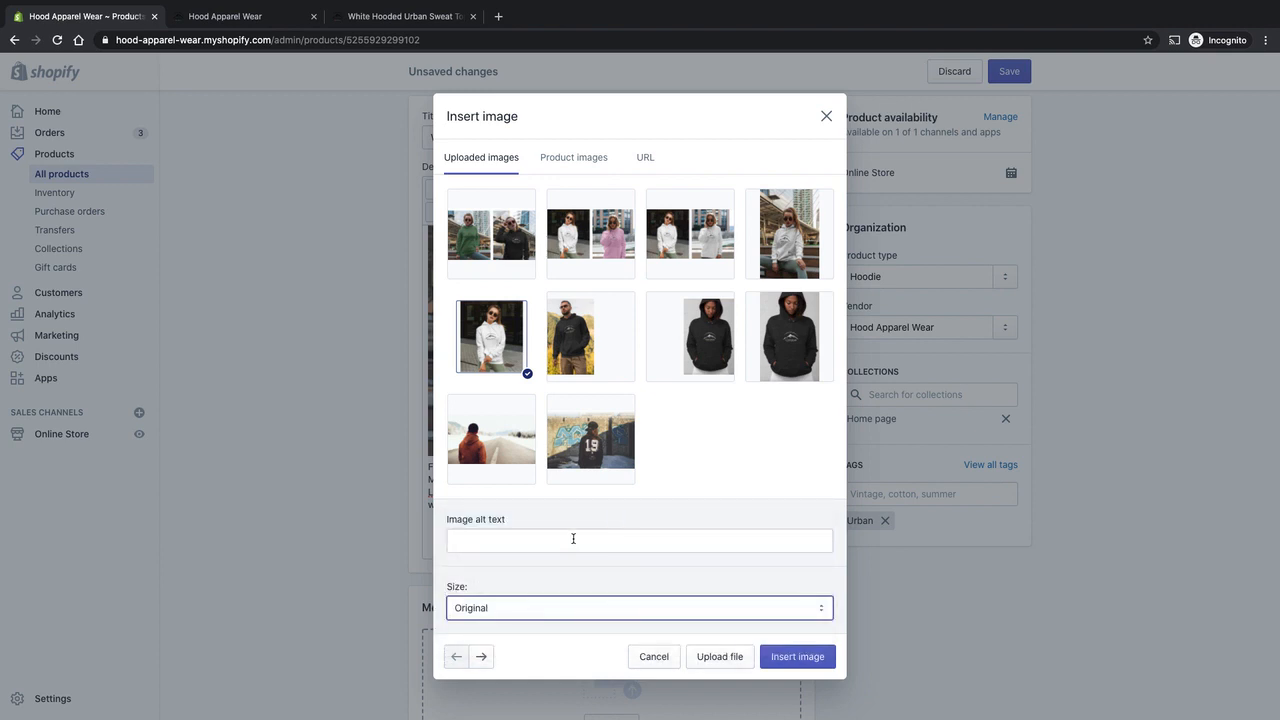
Give the photo the alt text "White Hooded", insert it below the description text and select the inserted image.
left_click(575, 540)
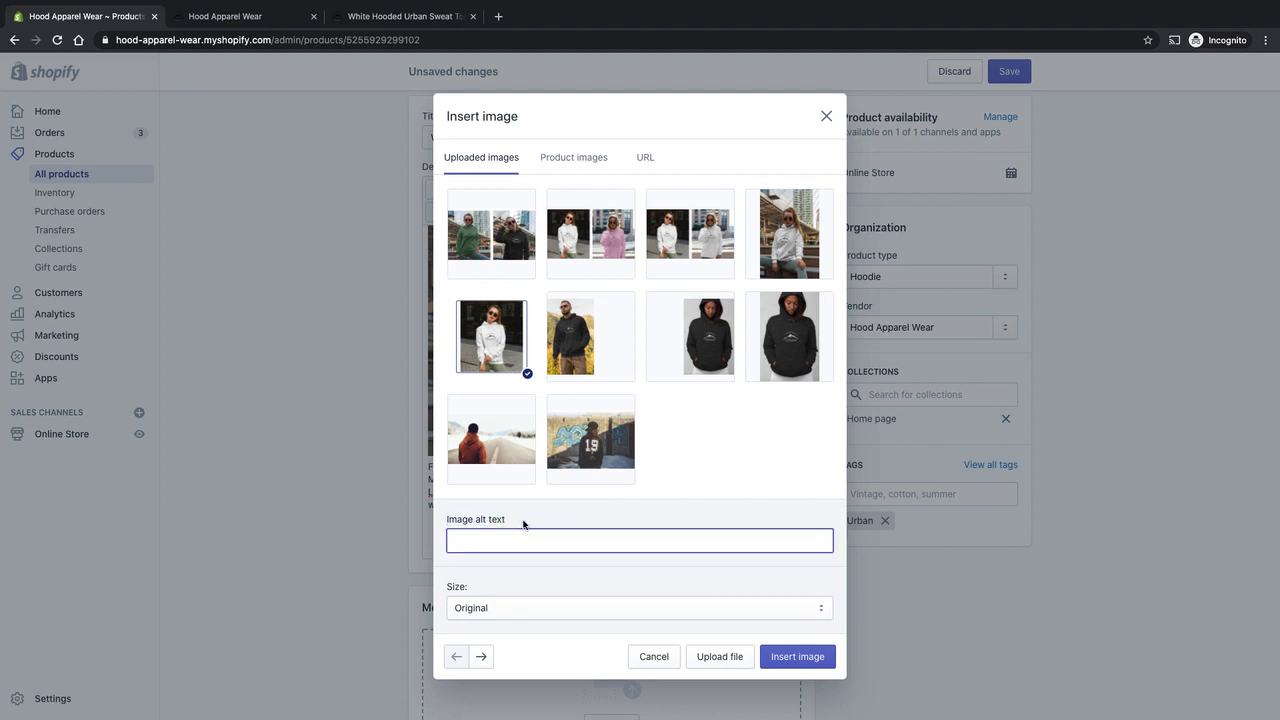
type("White Hooded Ladies Top")
left_click(806, 663)
scroll(692, 477, "up", 3)
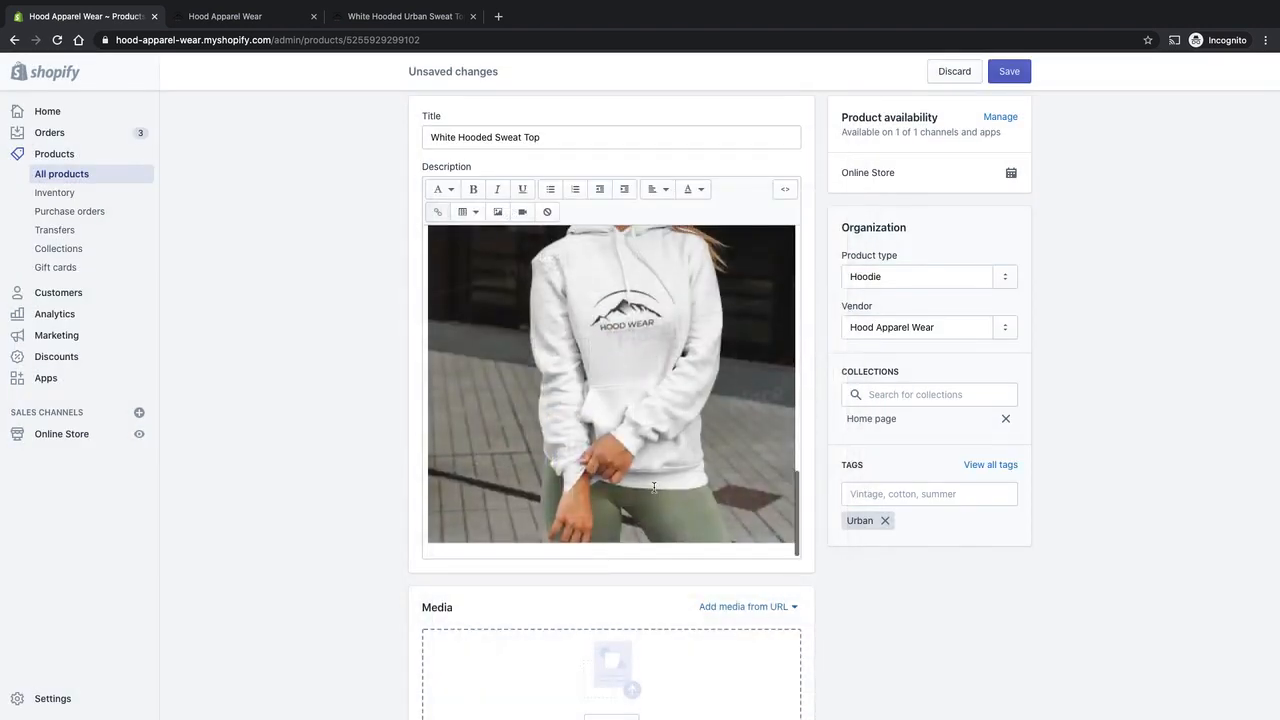
left_click(659, 375)
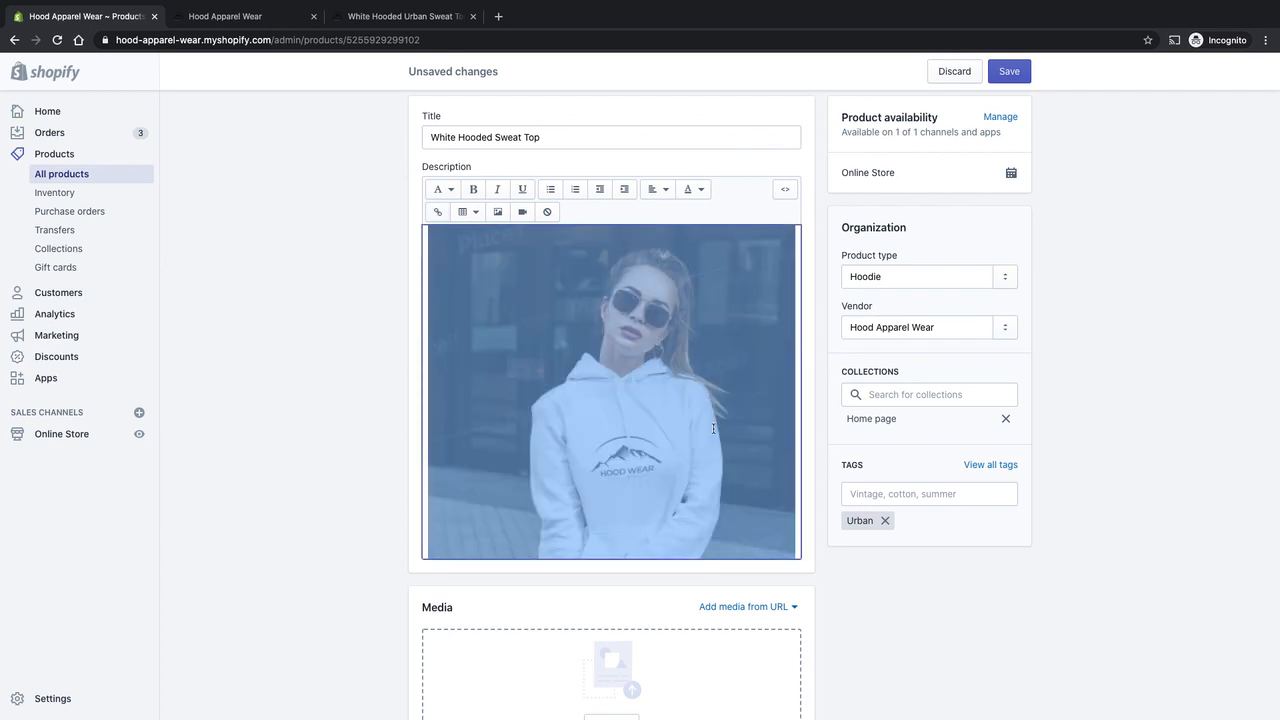
Examine the inserted white hoodie photo and its placement beneath the description paragraph.
scroll(712, 429, "down", 1)
scroll(759, 433, "up", 3)
scroll(759, 433, "up", 1)
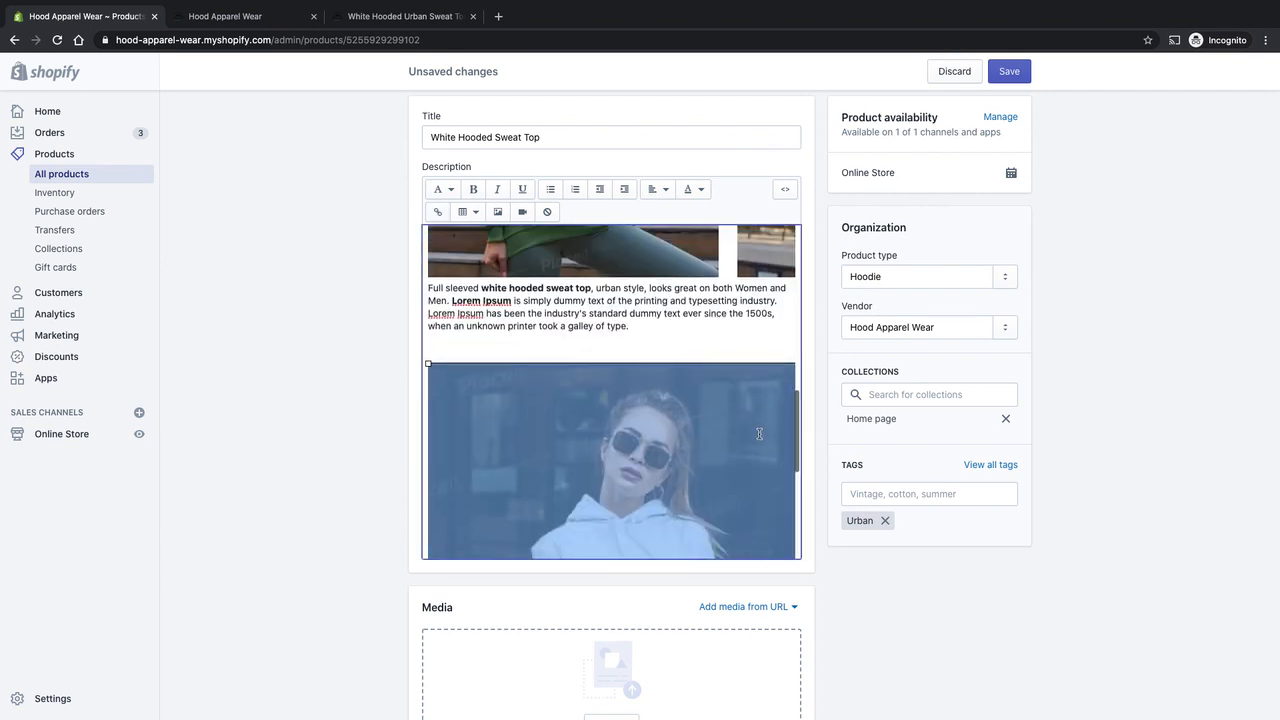
left_click(671, 343)
scroll(670, 458, "down", 1)
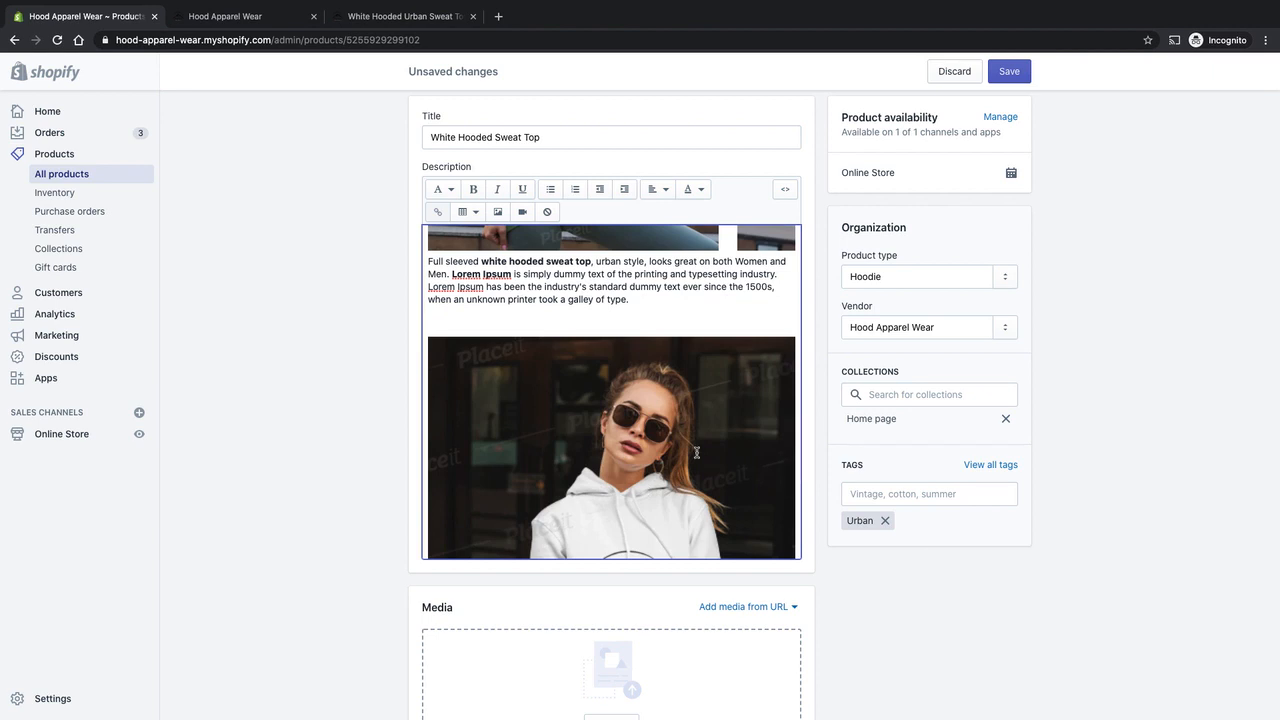
scroll(697, 438, "down", 3)
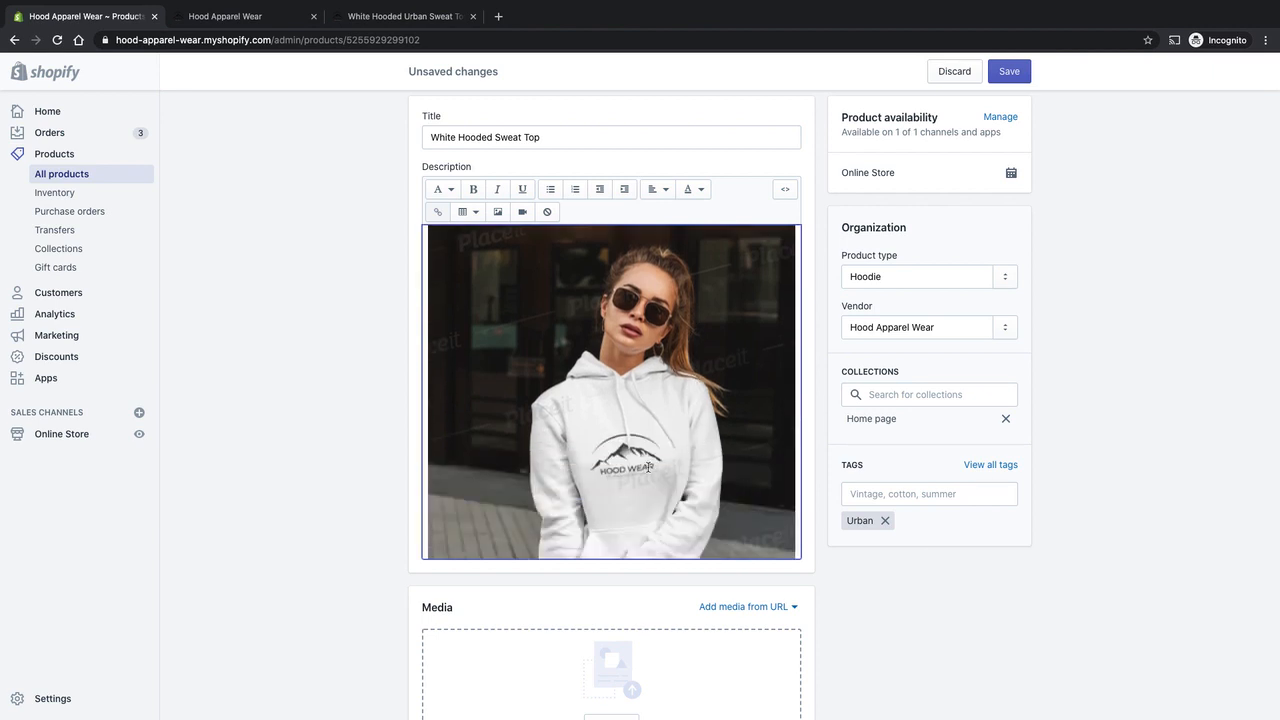
scroll(656, 462, "up", 3)
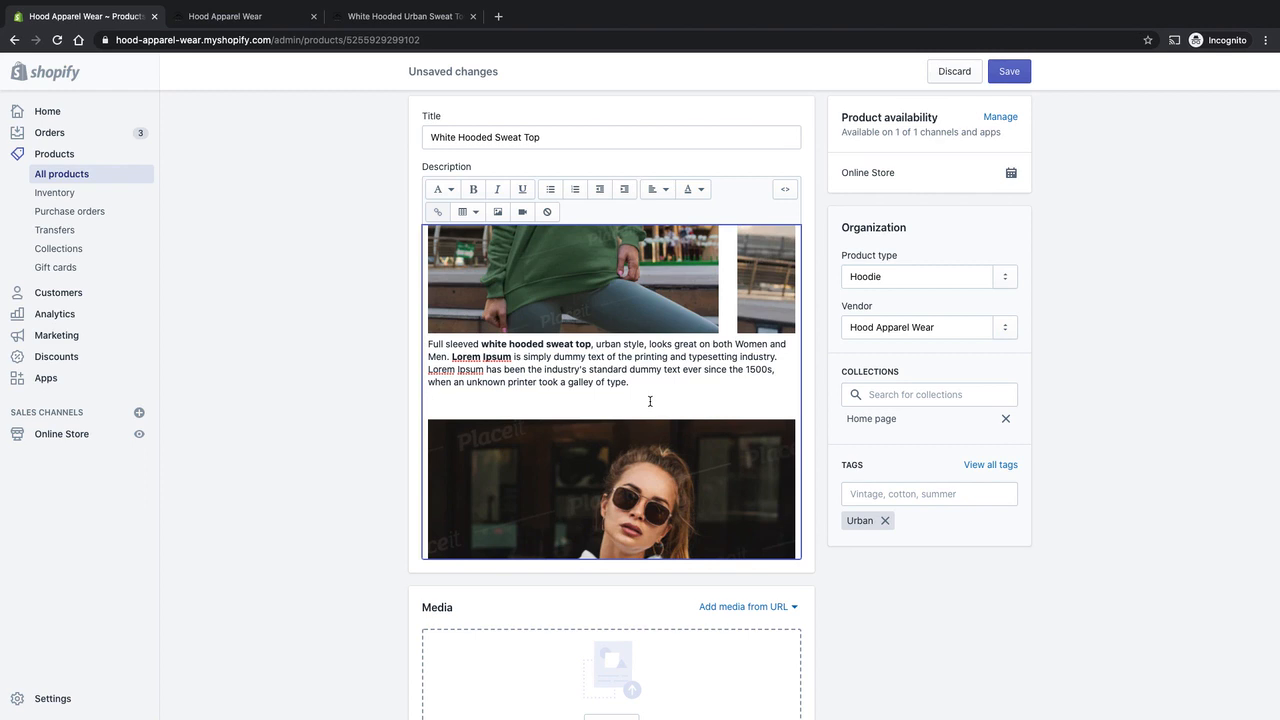
scroll(655, 400, "down", 3)
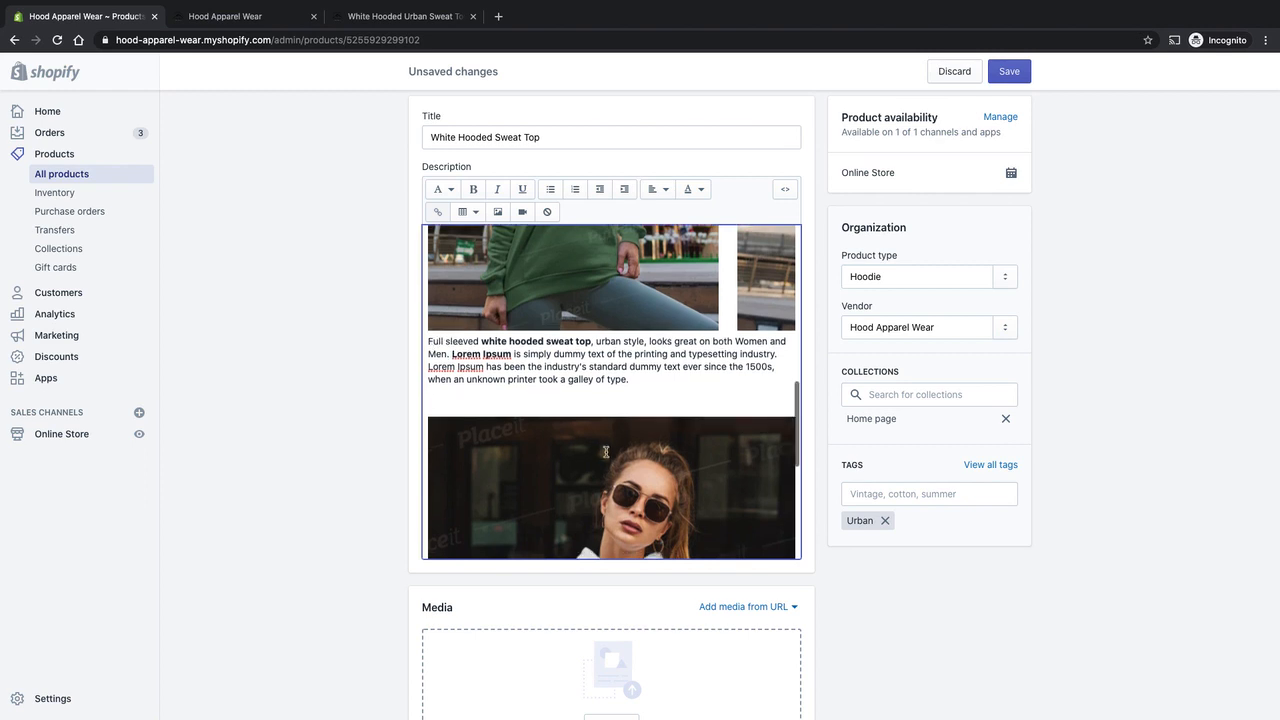
scroll(693, 398, "up", 1)
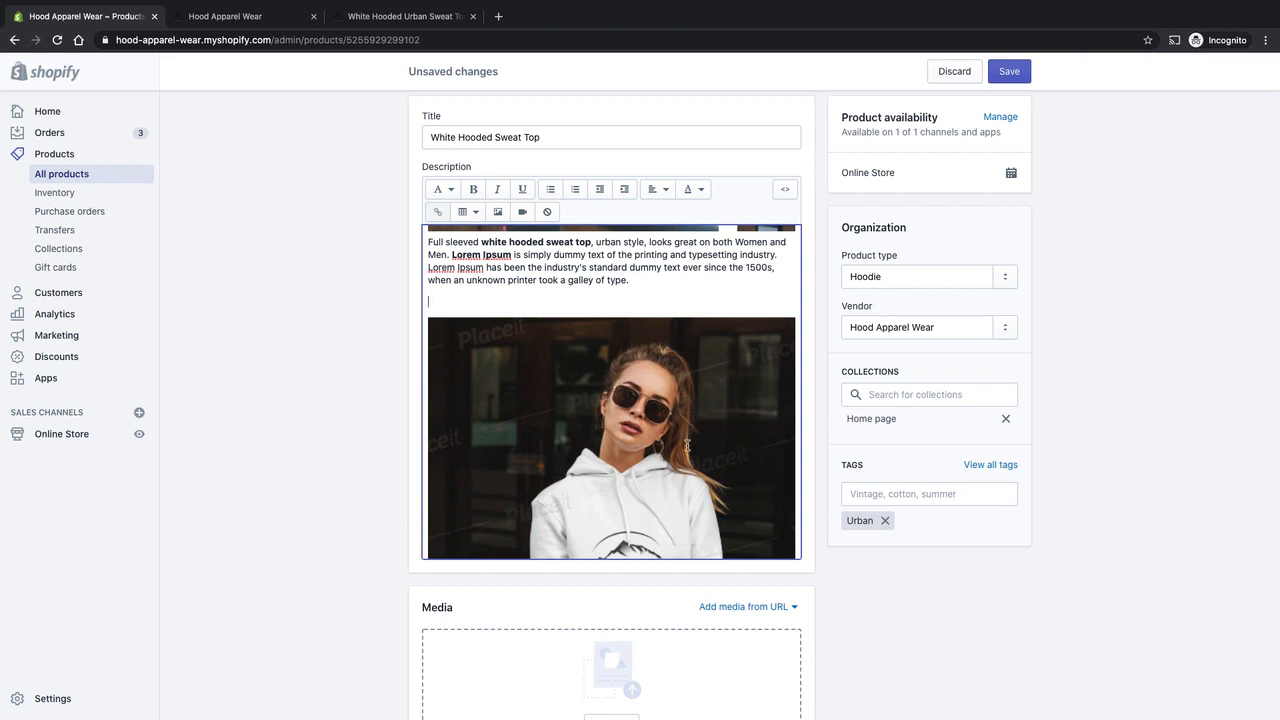
Delete the single white hoodie photo and the blank lines below the description paragraph.
left_click(688, 445)
left_click(671, 308)
scroll(688, 340, "down", 1)
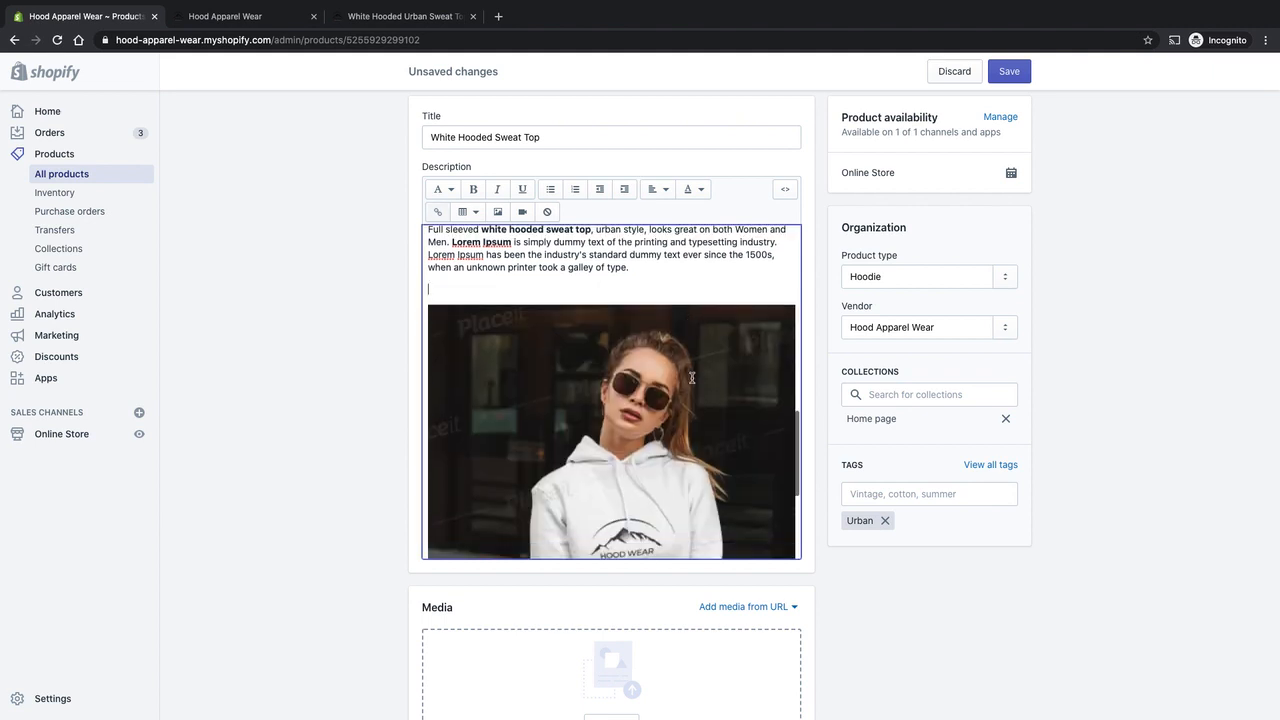
left_click(692, 380)
scroll(693, 365, "up", 1)
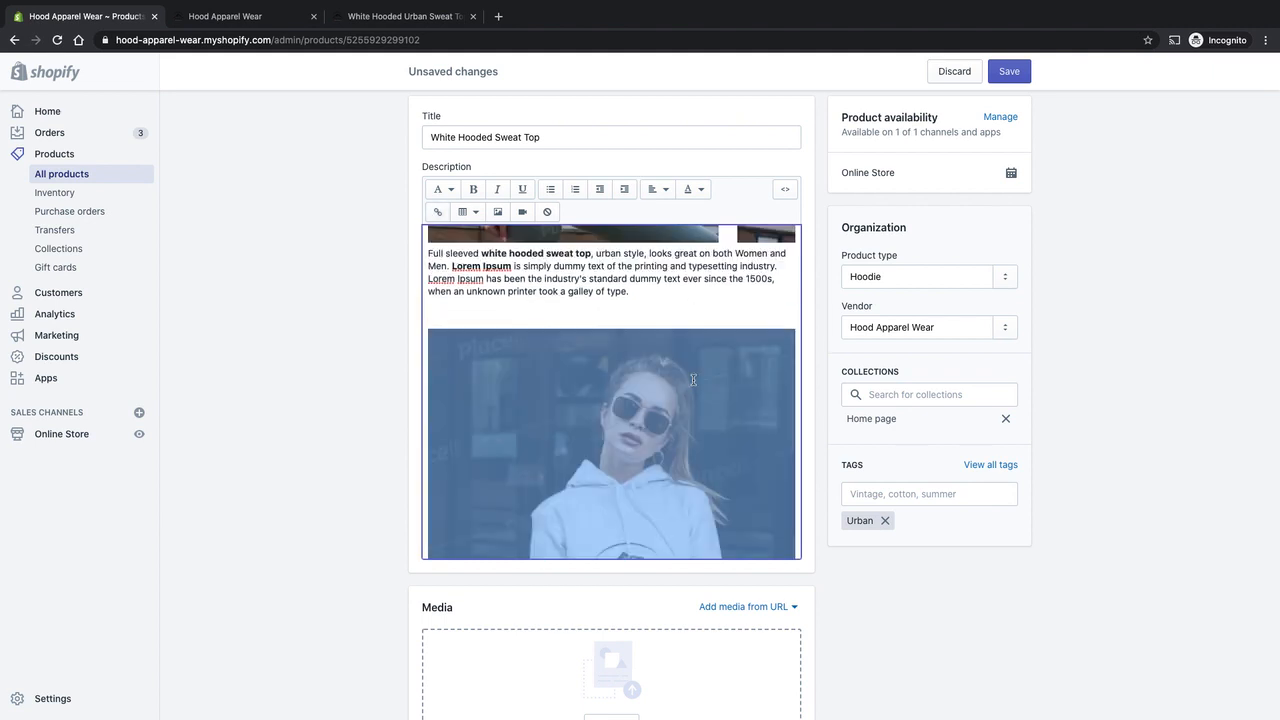
key("Delete")
scroll(635, 478, "up", 1)
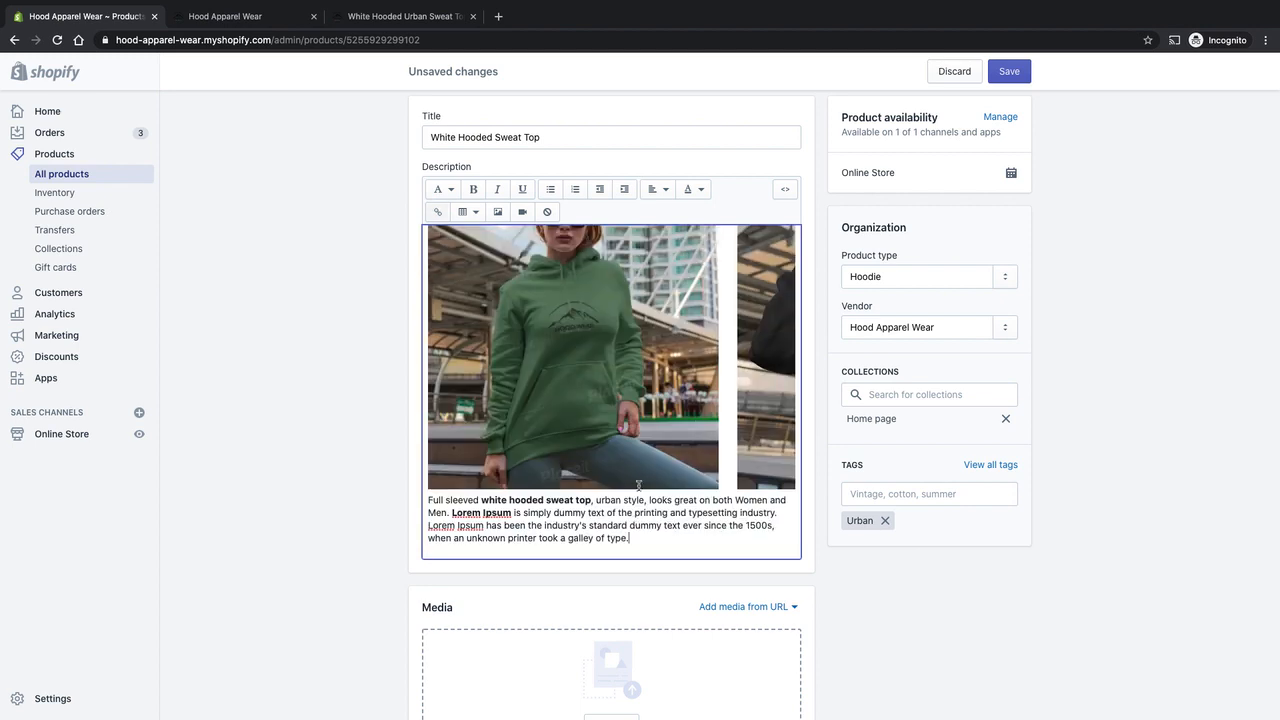
Highlight the description paragraph below the hoodie image grid, from "Full sleeved" to "galley of type", to review it.
left_click_drag(672, 543, 432, 500)
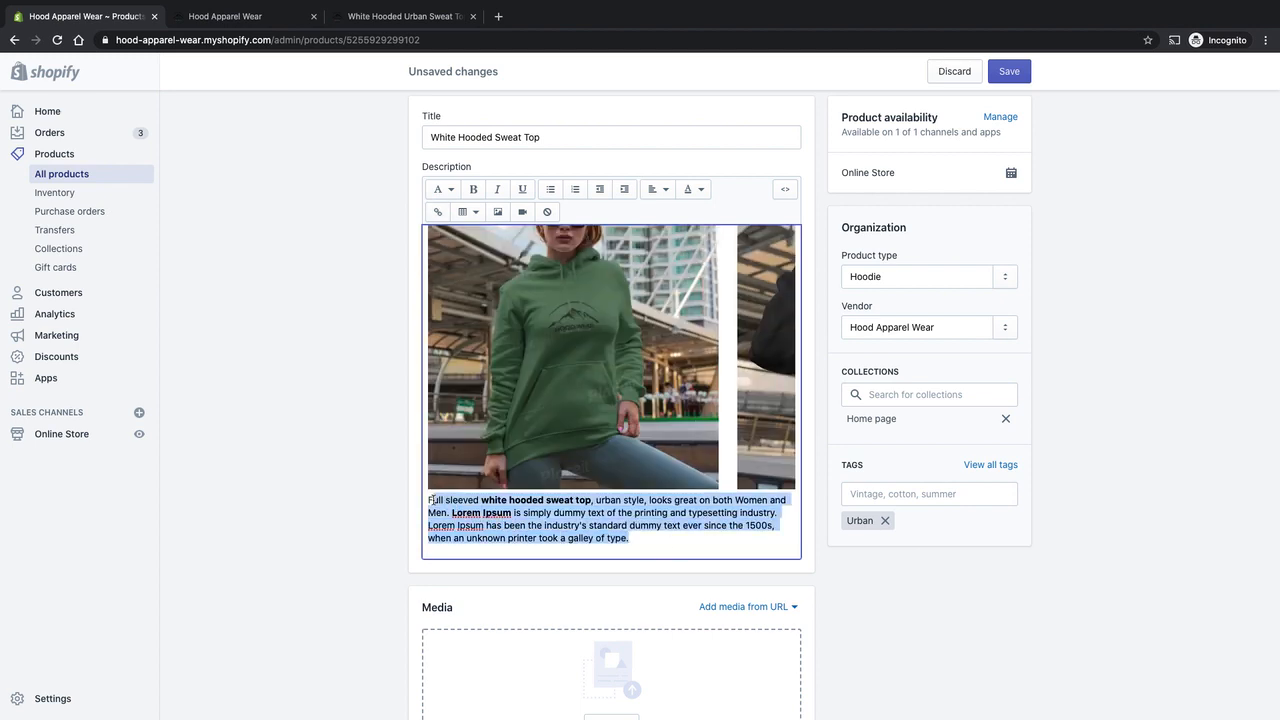
left_click(432, 500)
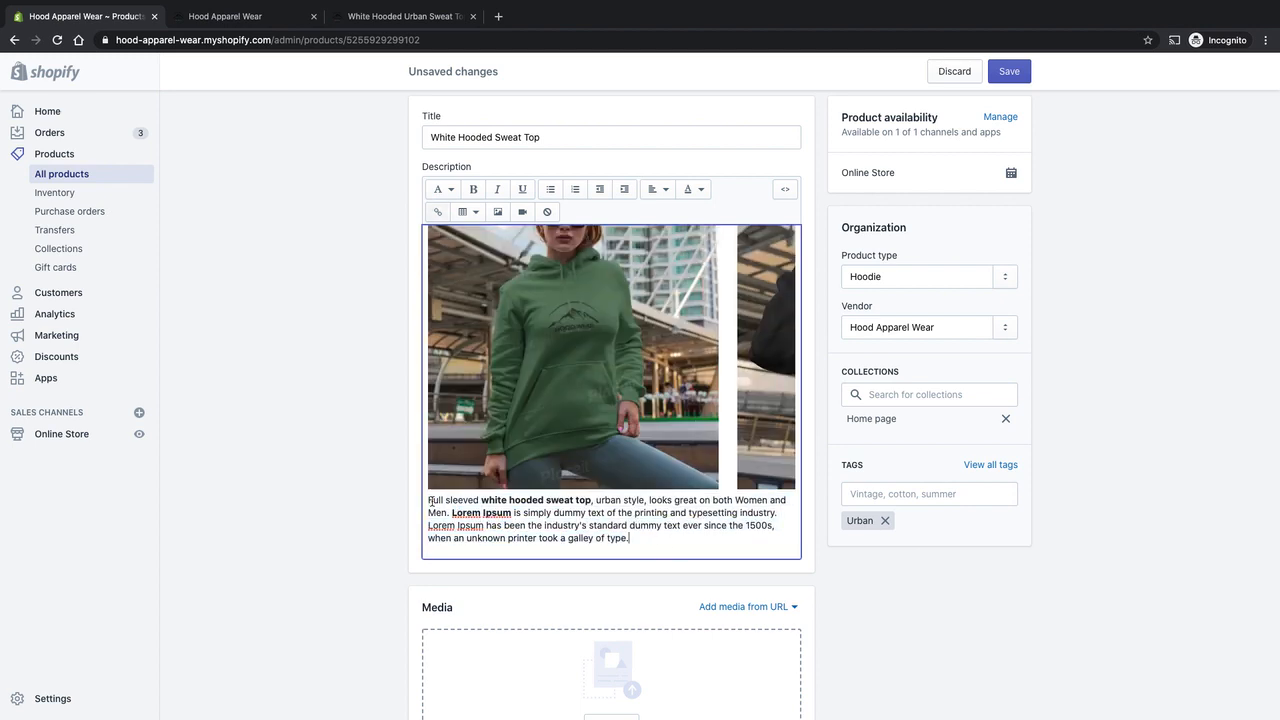
left_click_drag(430, 500, 666, 540)
left_click(666, 540)
left_click_drag(501, 500, 491, 515)
left_click(491, 515)
Review the edit page down to the search engine listing preview, then the hoodie image grid and text in the description.
scroll(668, 514, "down", 1)
scroll(668, 505, "down", 1)
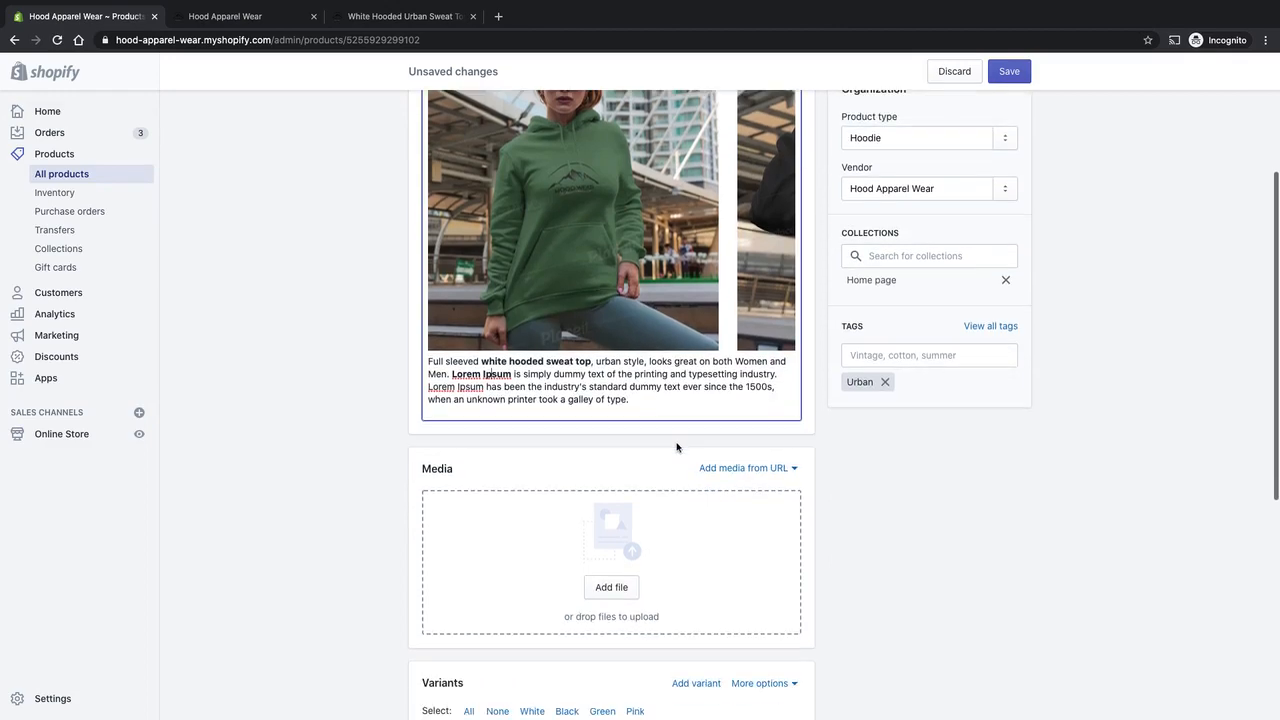
scroll(837, 440, "down", 4)
scroll(831, 455, "down", 2)
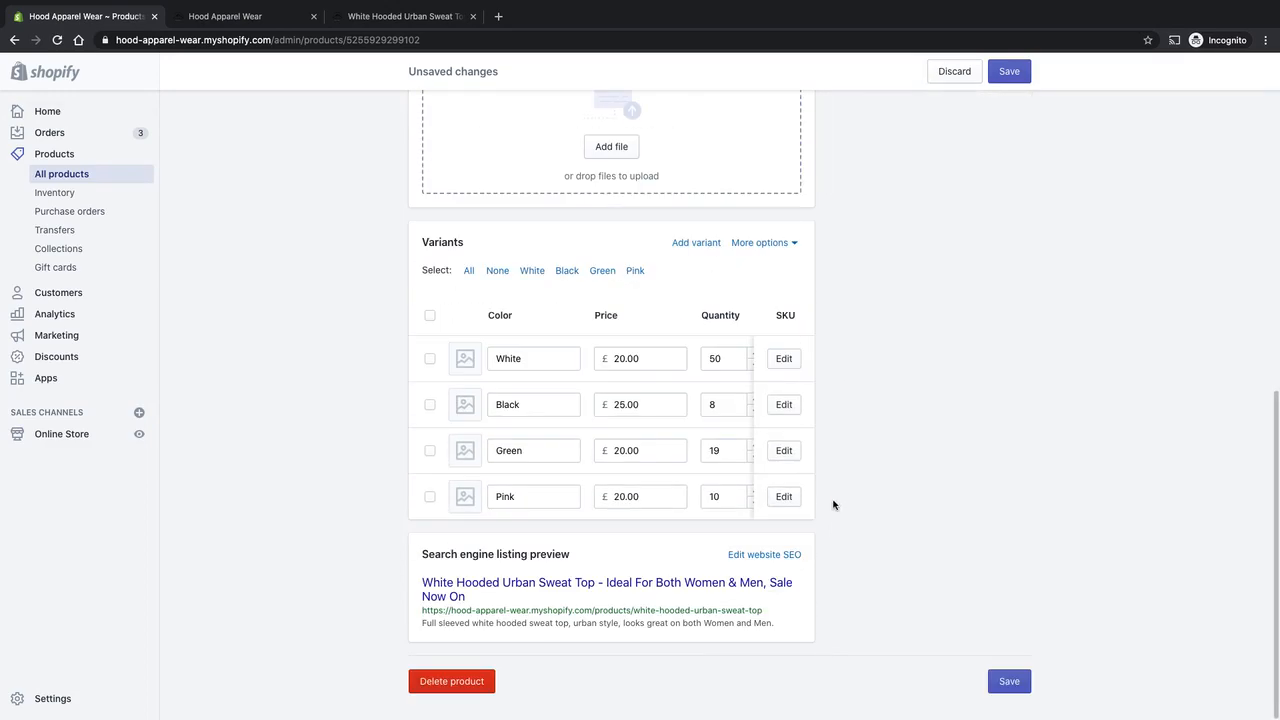
scroll(837, 506, "up", 7)
scroll(668, 430, "down", 3)
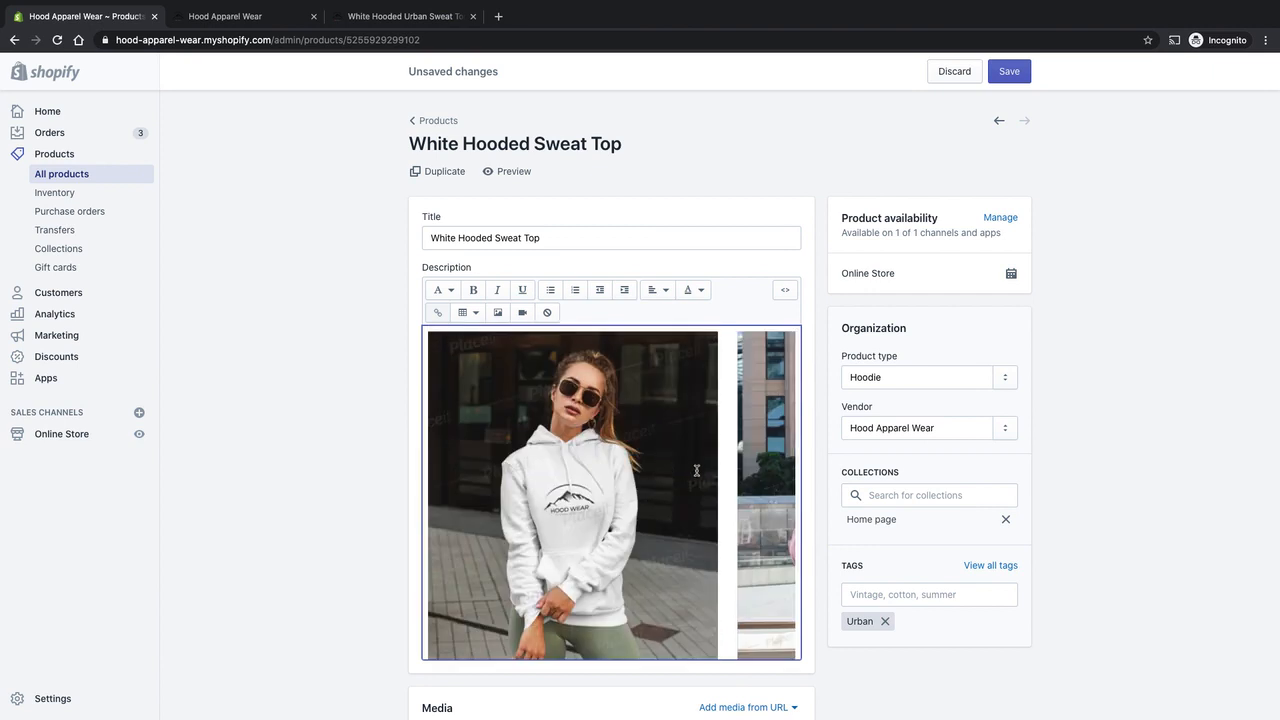
scroll(682, 433, "down", 3)
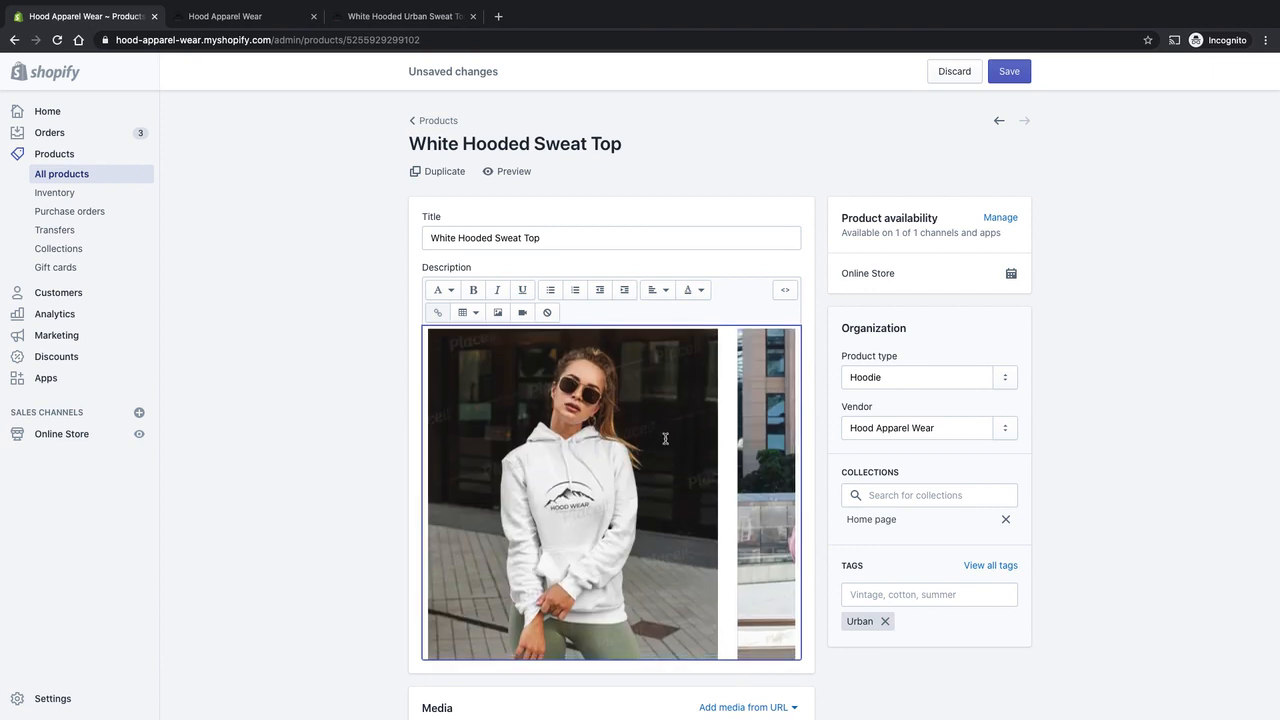
scroll(665, 438, "down", 3)
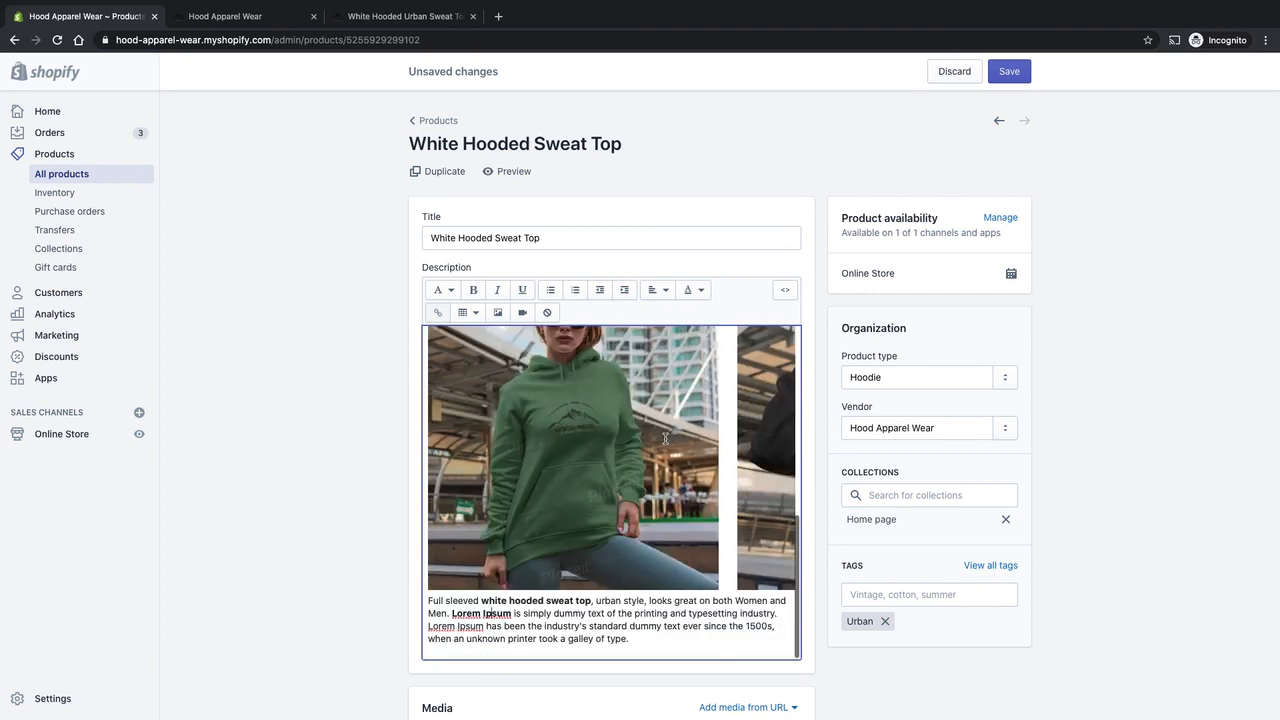
scroll(733, 462, "down", 2)
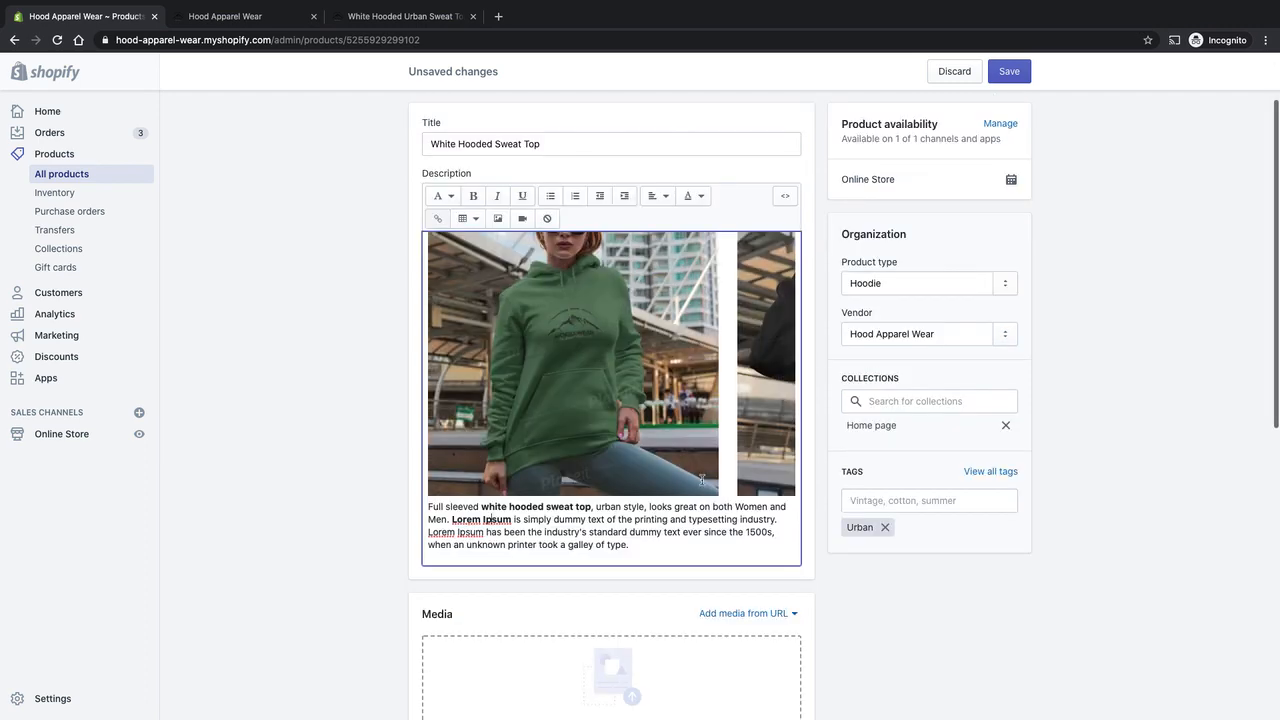
scroll(680, 500, "up", 5)
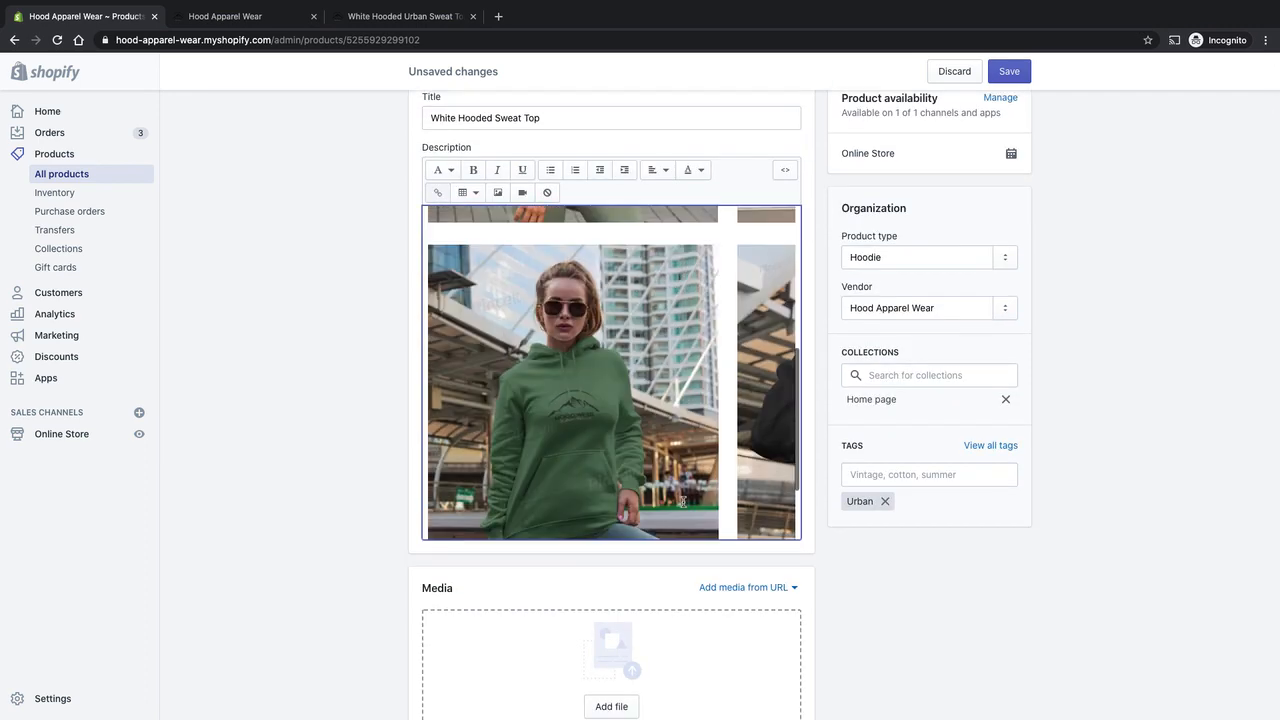
scroll(772, 433, "up", 3)
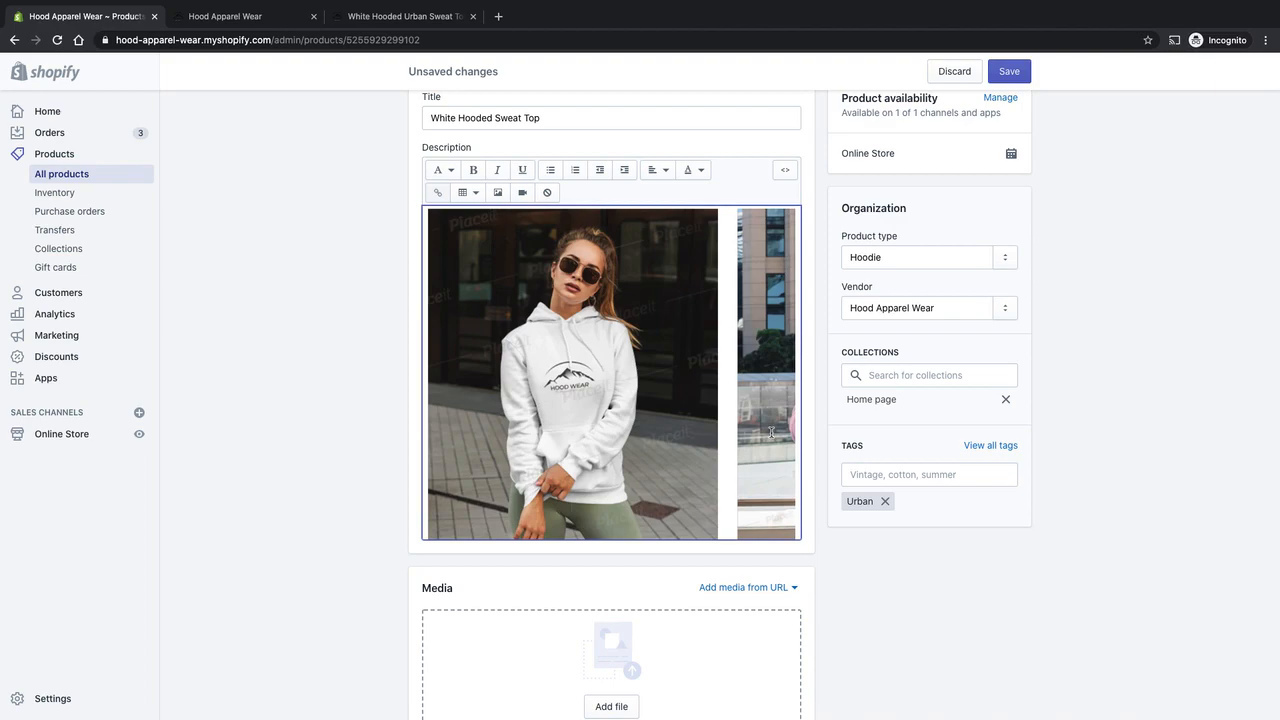